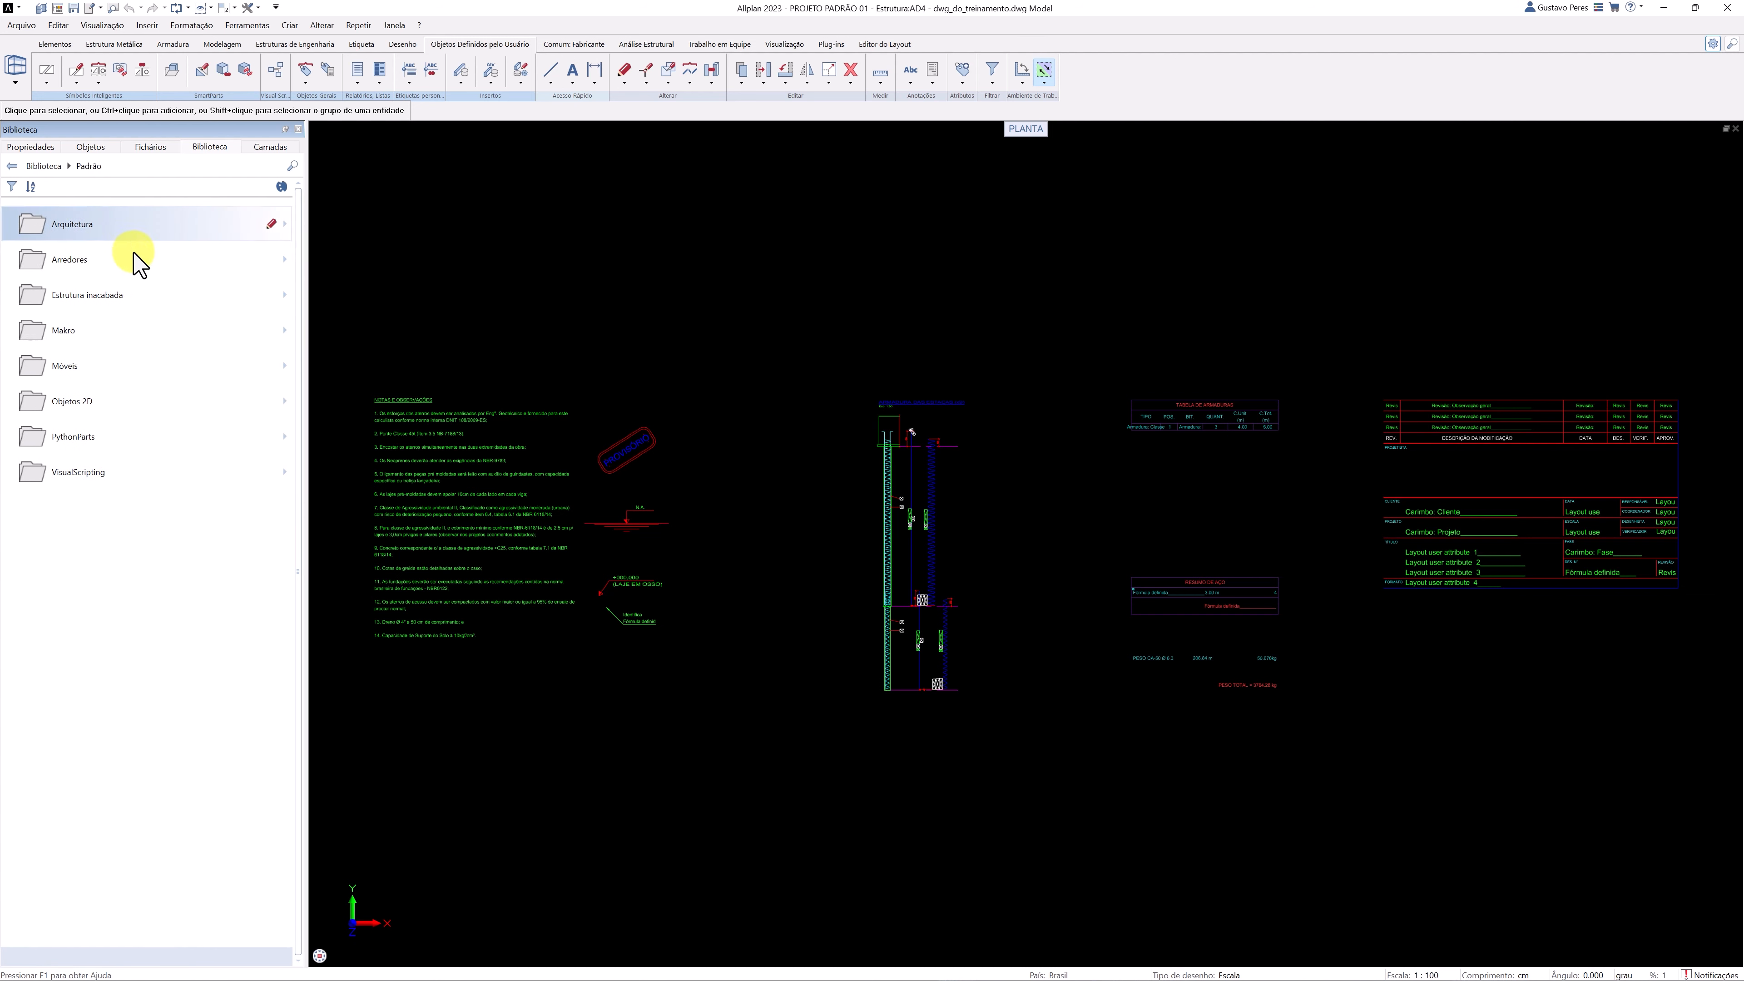
Place the Armadura da mísula PythonPart from the reinforcement objects library in the empty area above the existing drawings.
{"action": "left_click", "coordinate": [140, 439]}
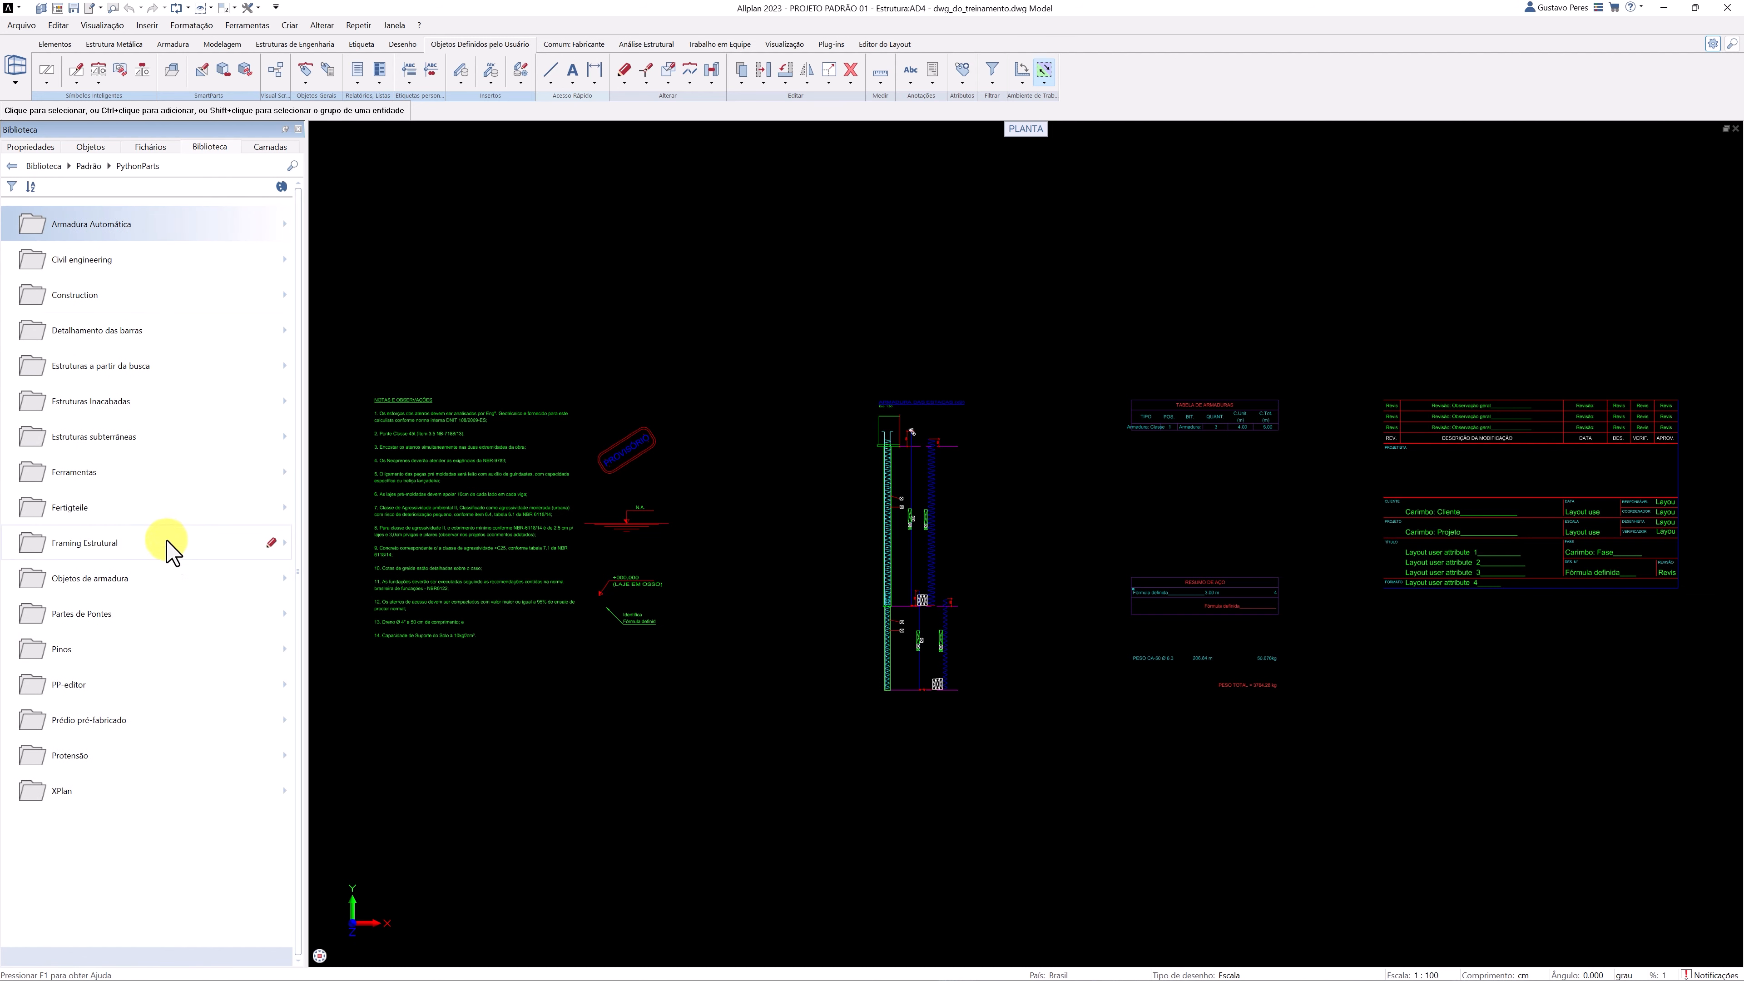
{"action": "left_click", "coordinate": [172, 579]}
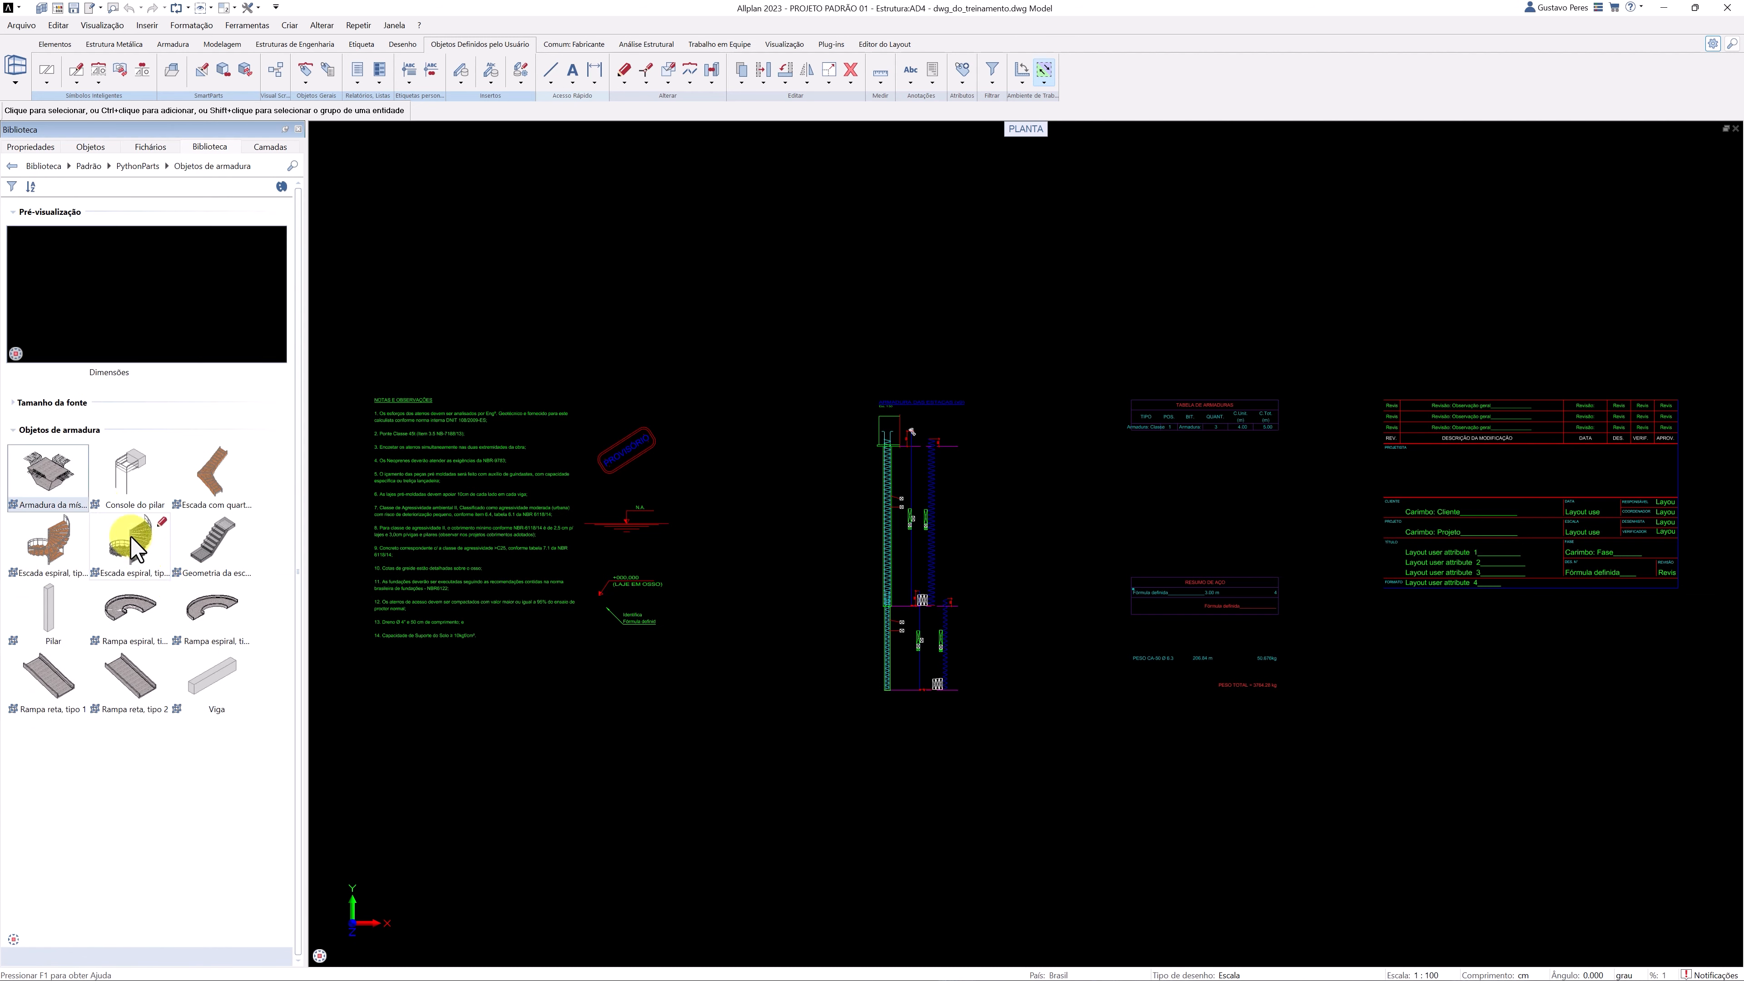
{"action": "double_click", "coordinate": [71, 492]}
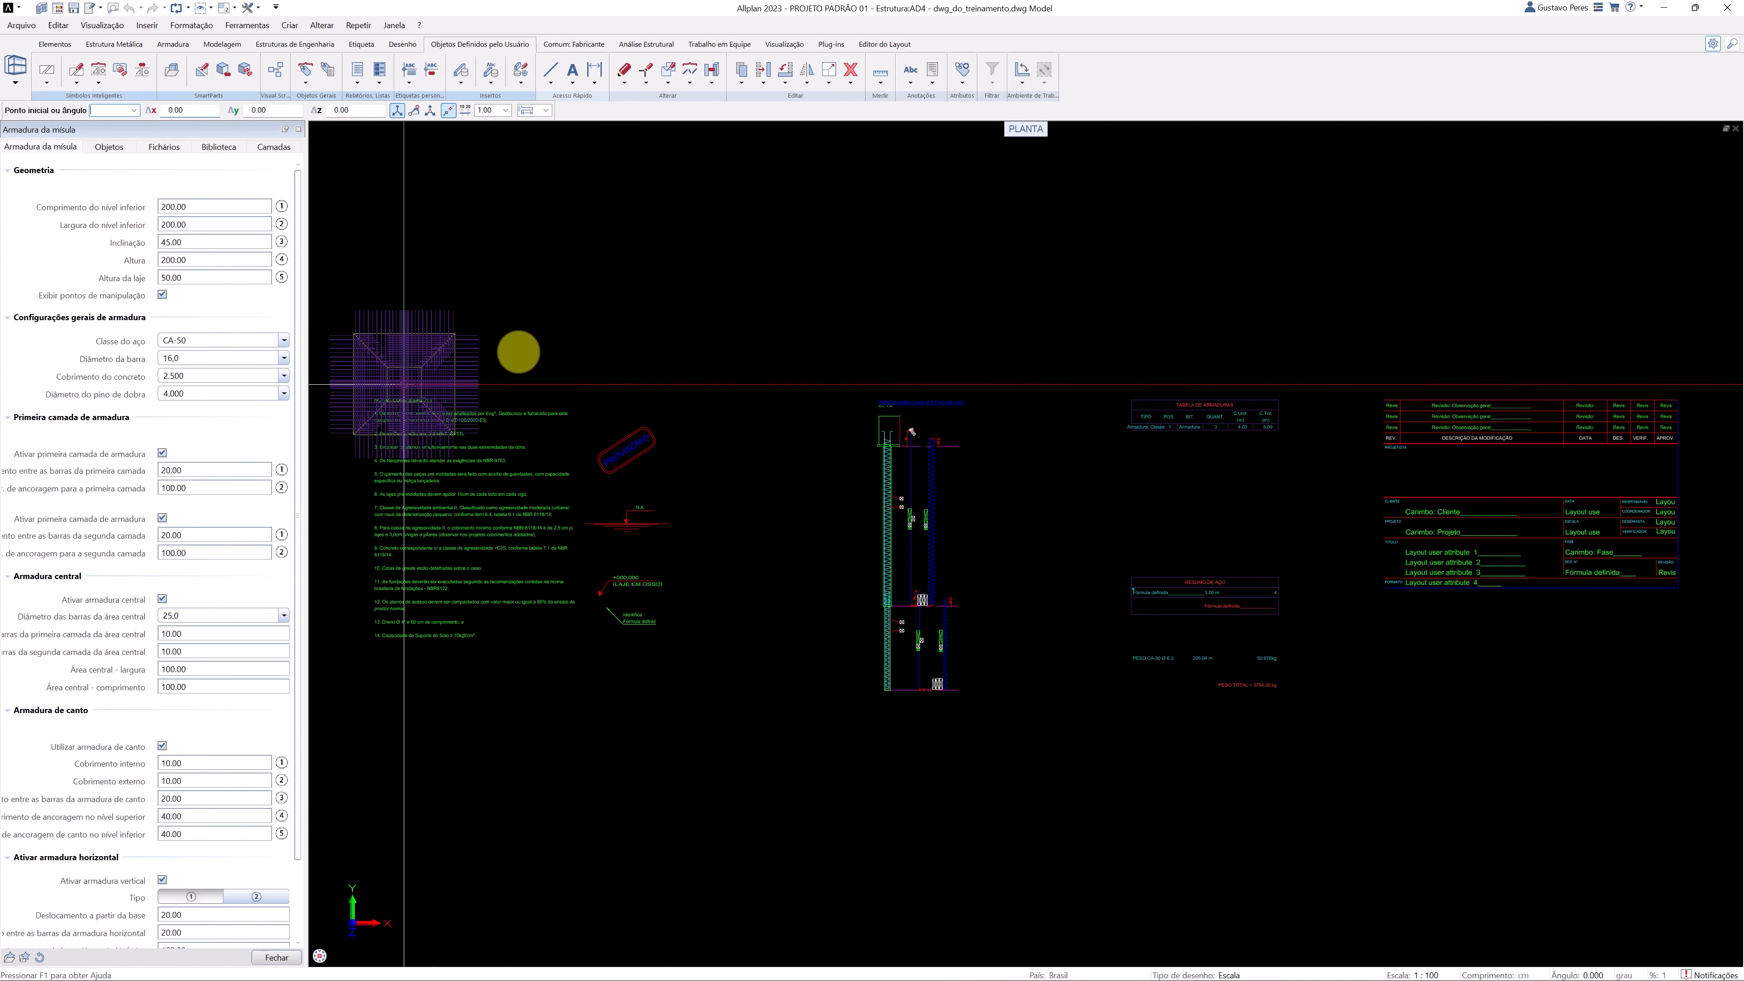
{"action": "left_click", "coordinate": [794, 186]}
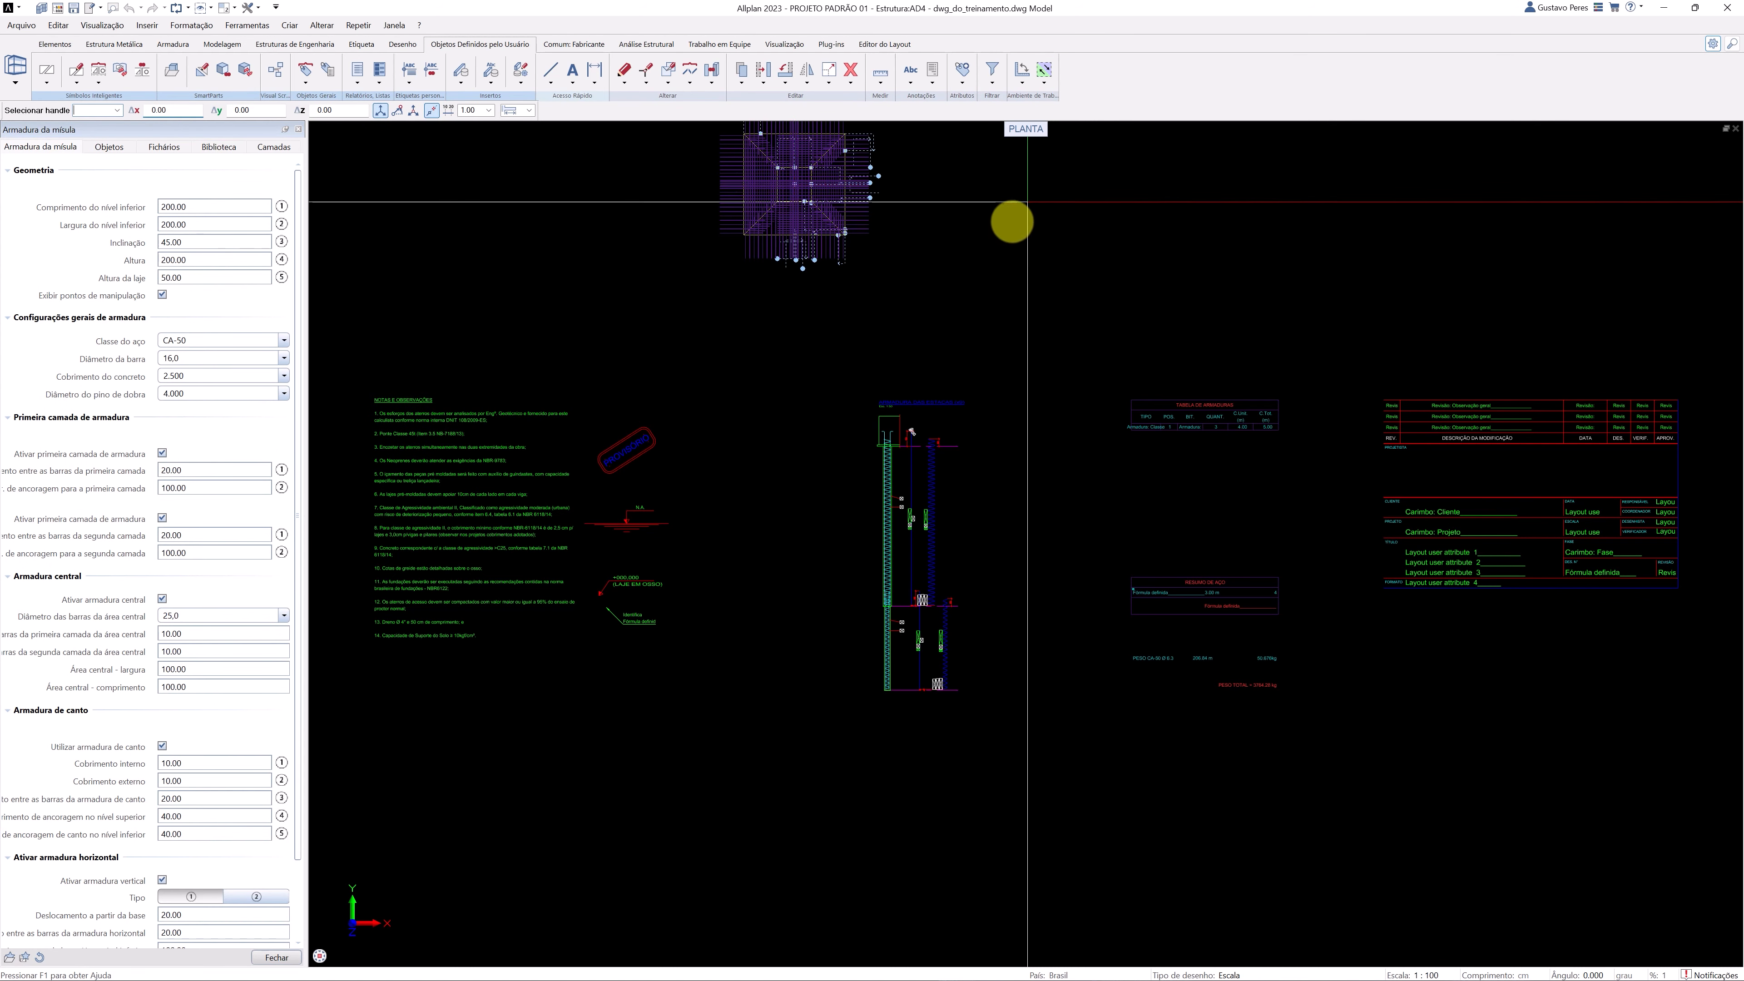
{"action": "middle_click_drag", "start_coordinate": [949, 286], "coordinate": [779, 440]}
{"action": "key", "text": "Escape"}
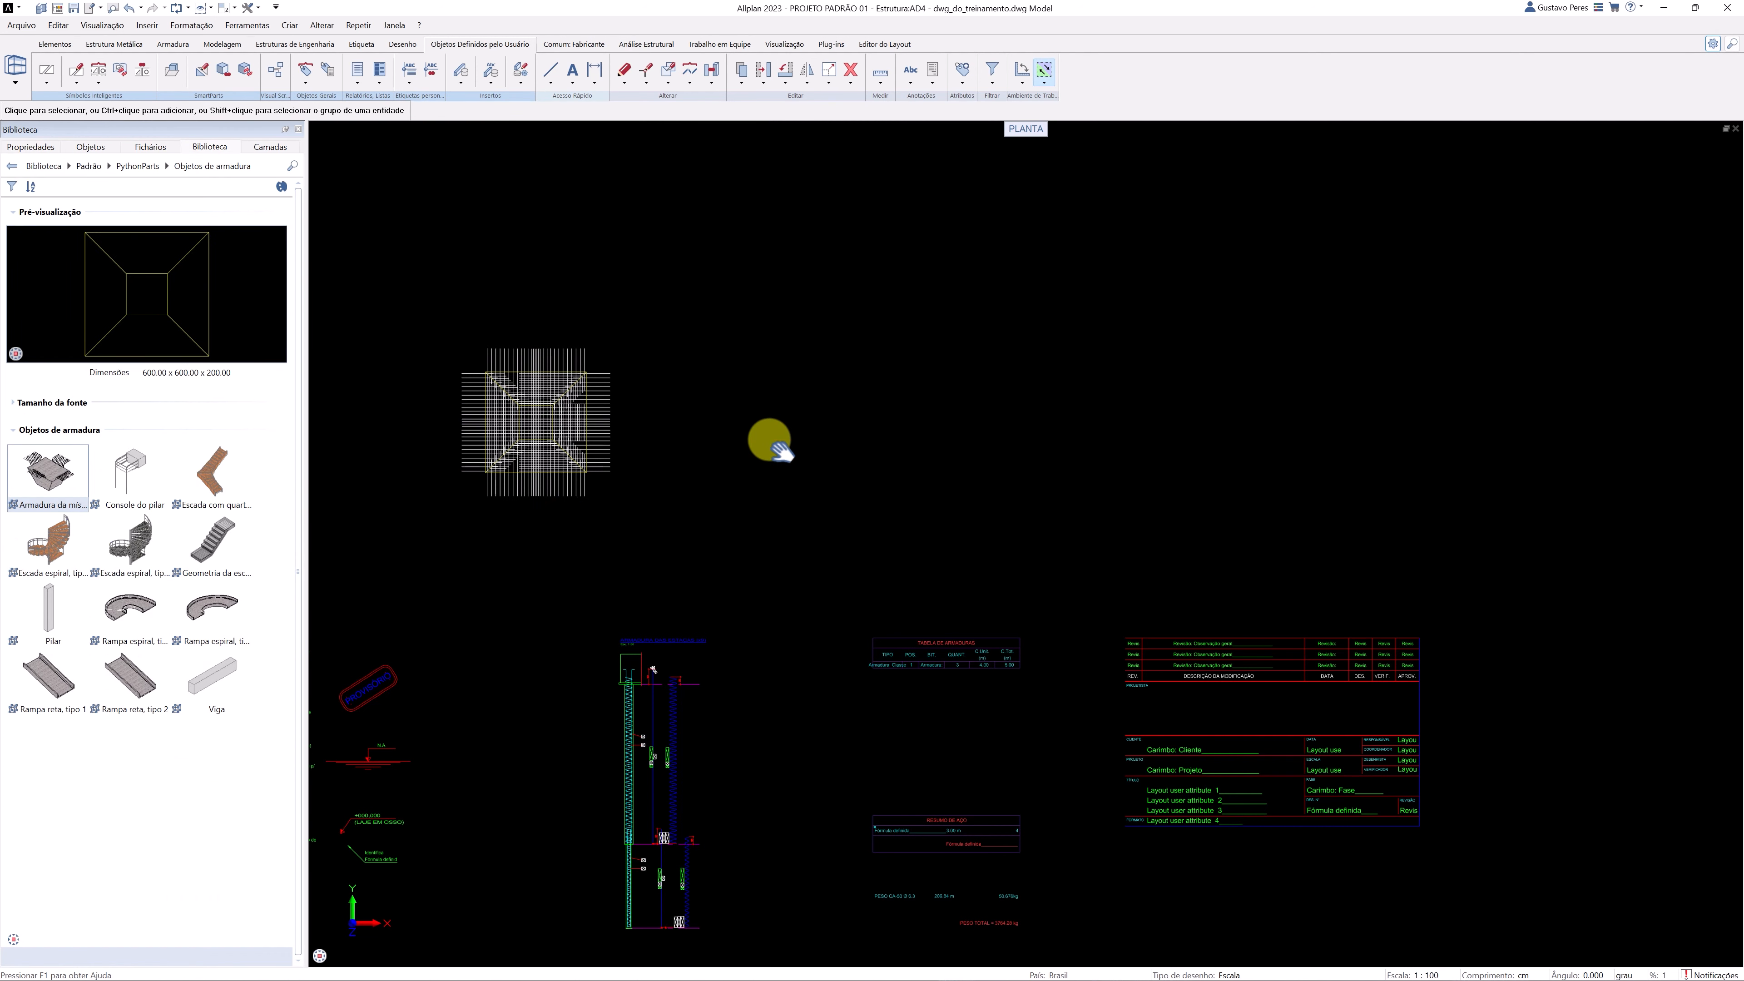
Place the office reinforcement lists 11 TABELA DE ARMADURAS (TREINAMENTO) and, below it, 12 RESUMO DE AÇO (TREINAMENTO) above the new part.
{"action": "key", "text": "q"}
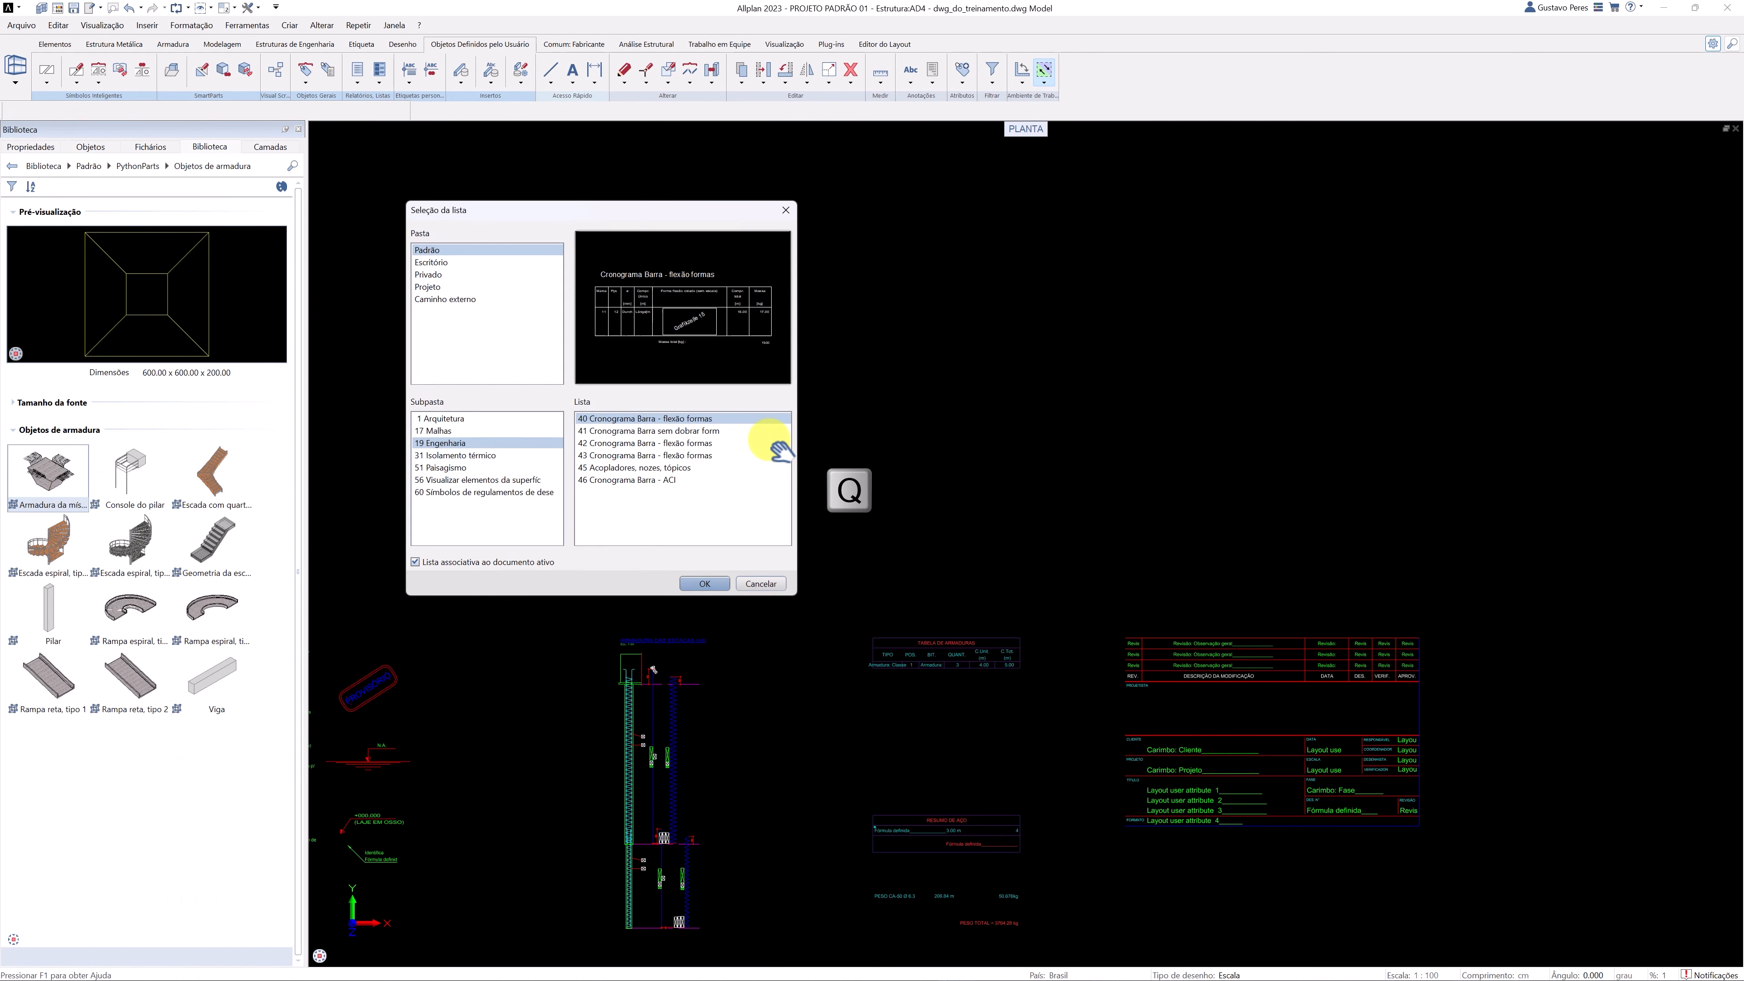
{"action": "left_click", "coordinate": [437, 262]}
{"action": "left_click", "coordinate": [446, 468]}
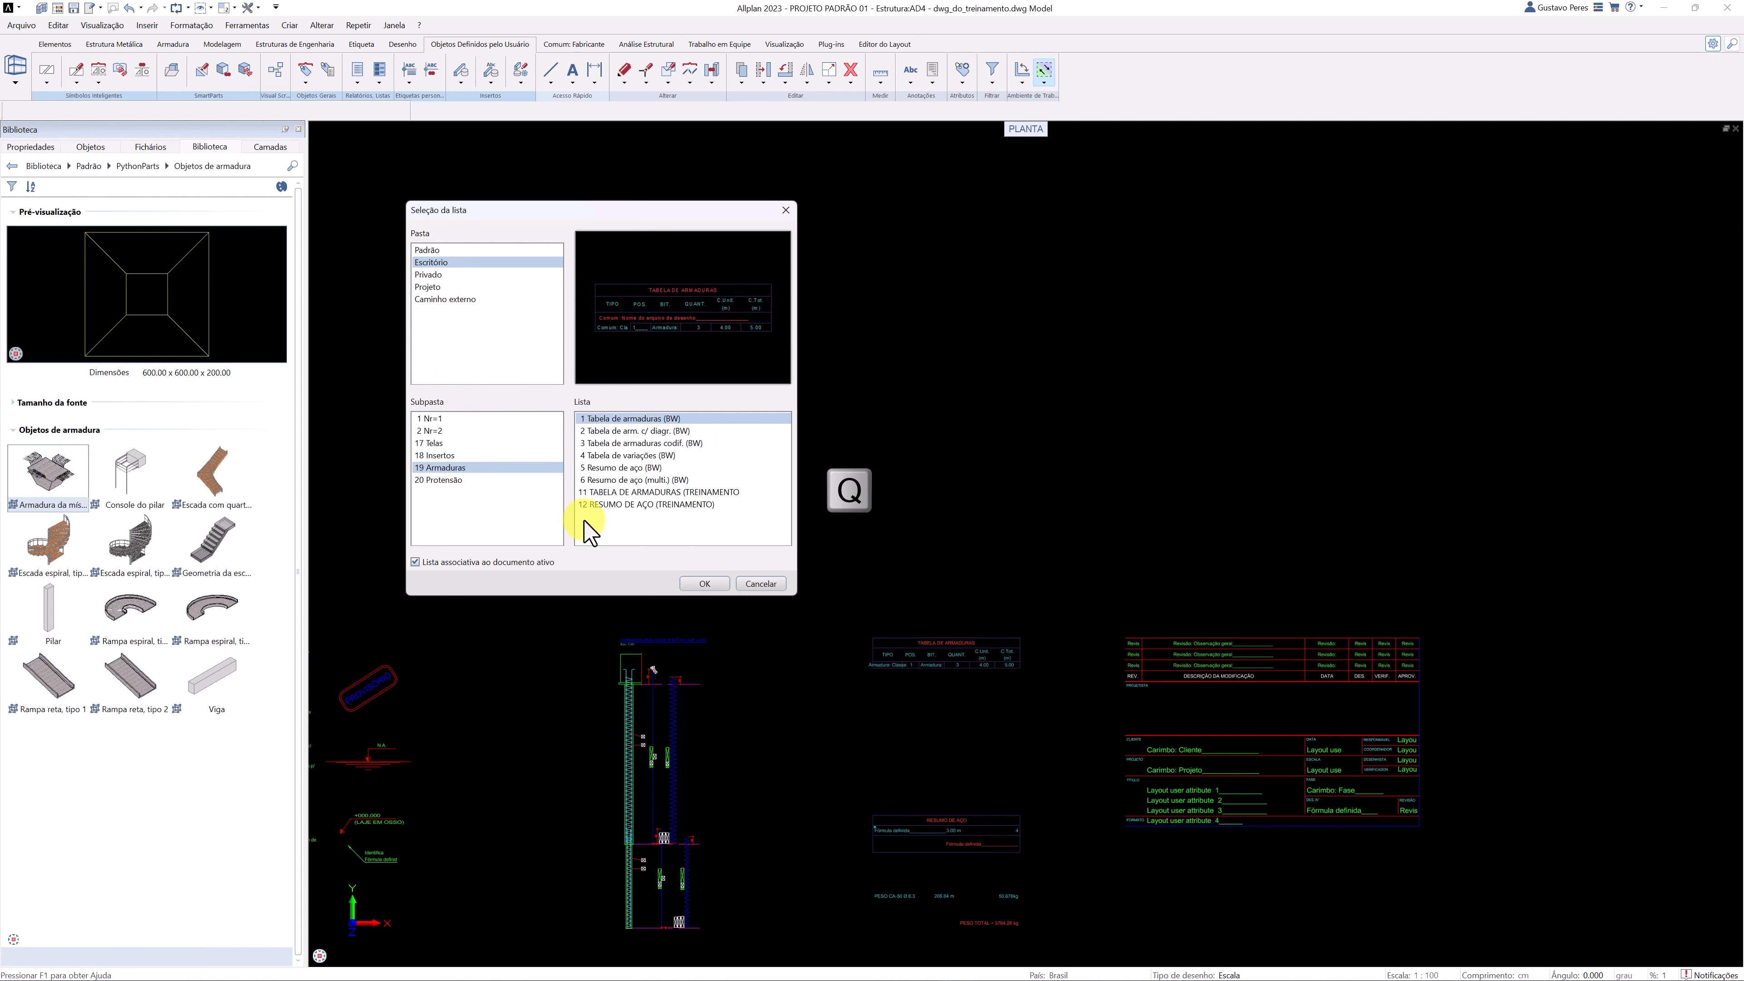
{"action": "left_click", "coordinate": [663, 493]}
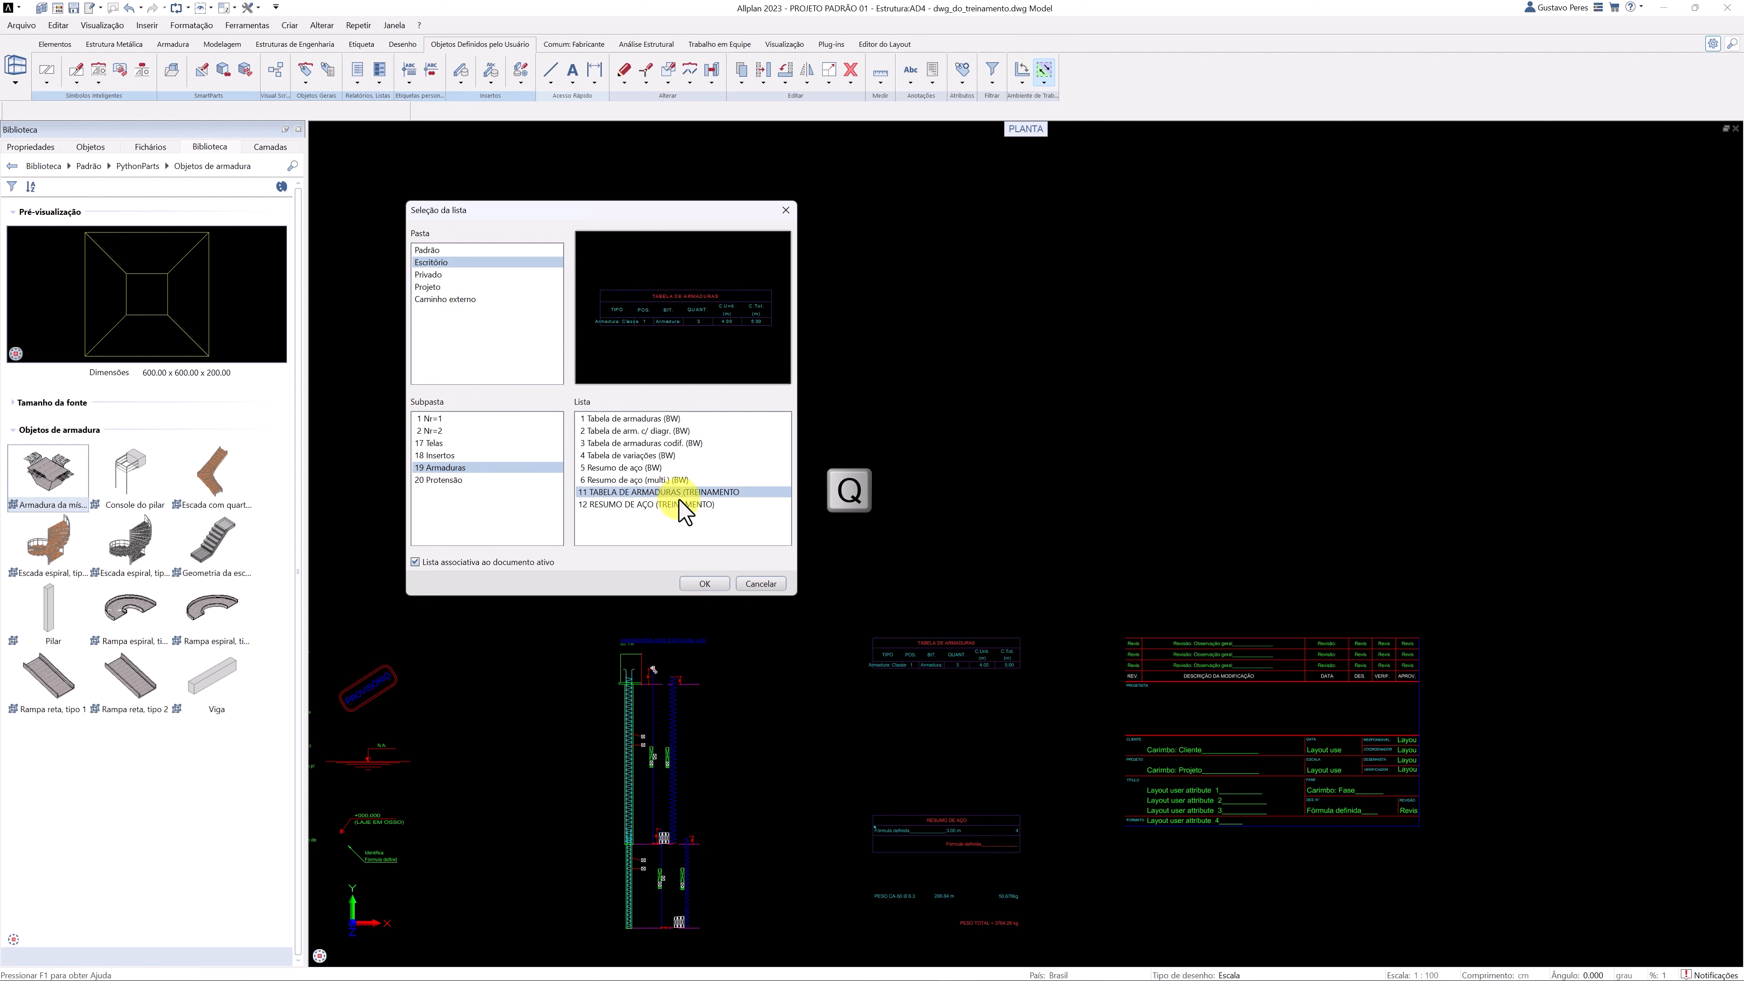
{"action": "left_click", "coordinate": [704, 583]}
{"action": "scroll", "coordinate": [700, 584], "scroll_direction": "down", "scroll_amount": 2}
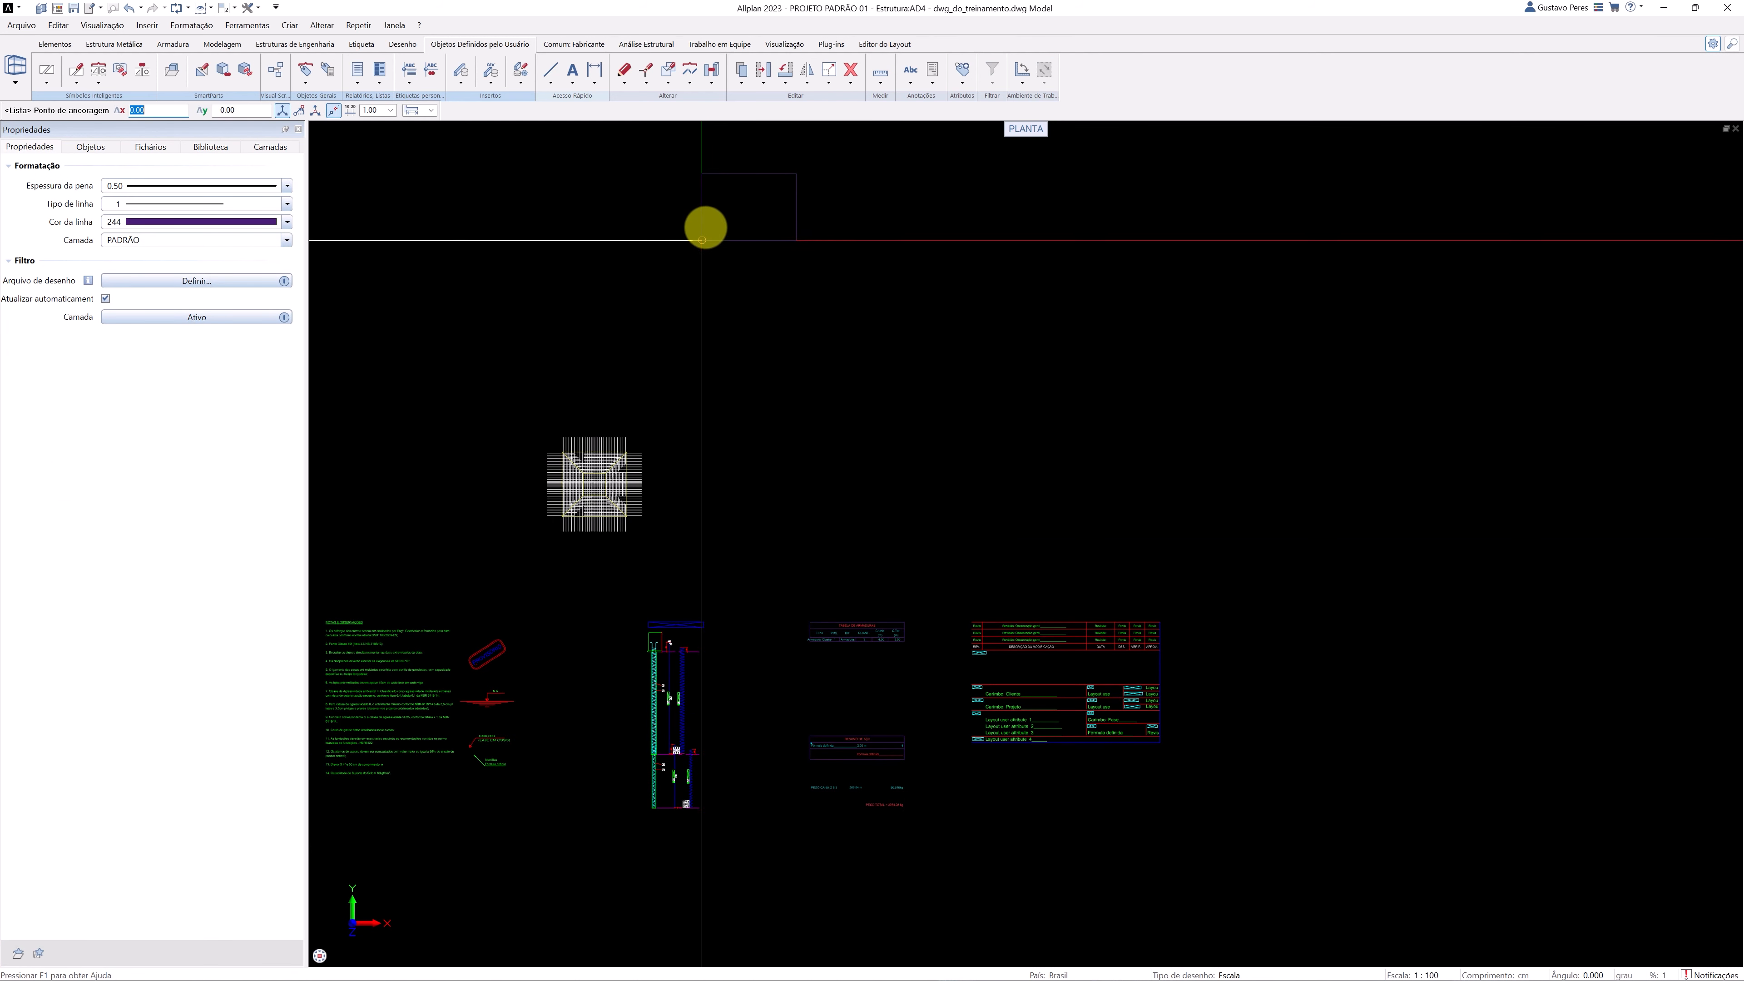
{"action": "left_click", "coordinate": [704, 227]}
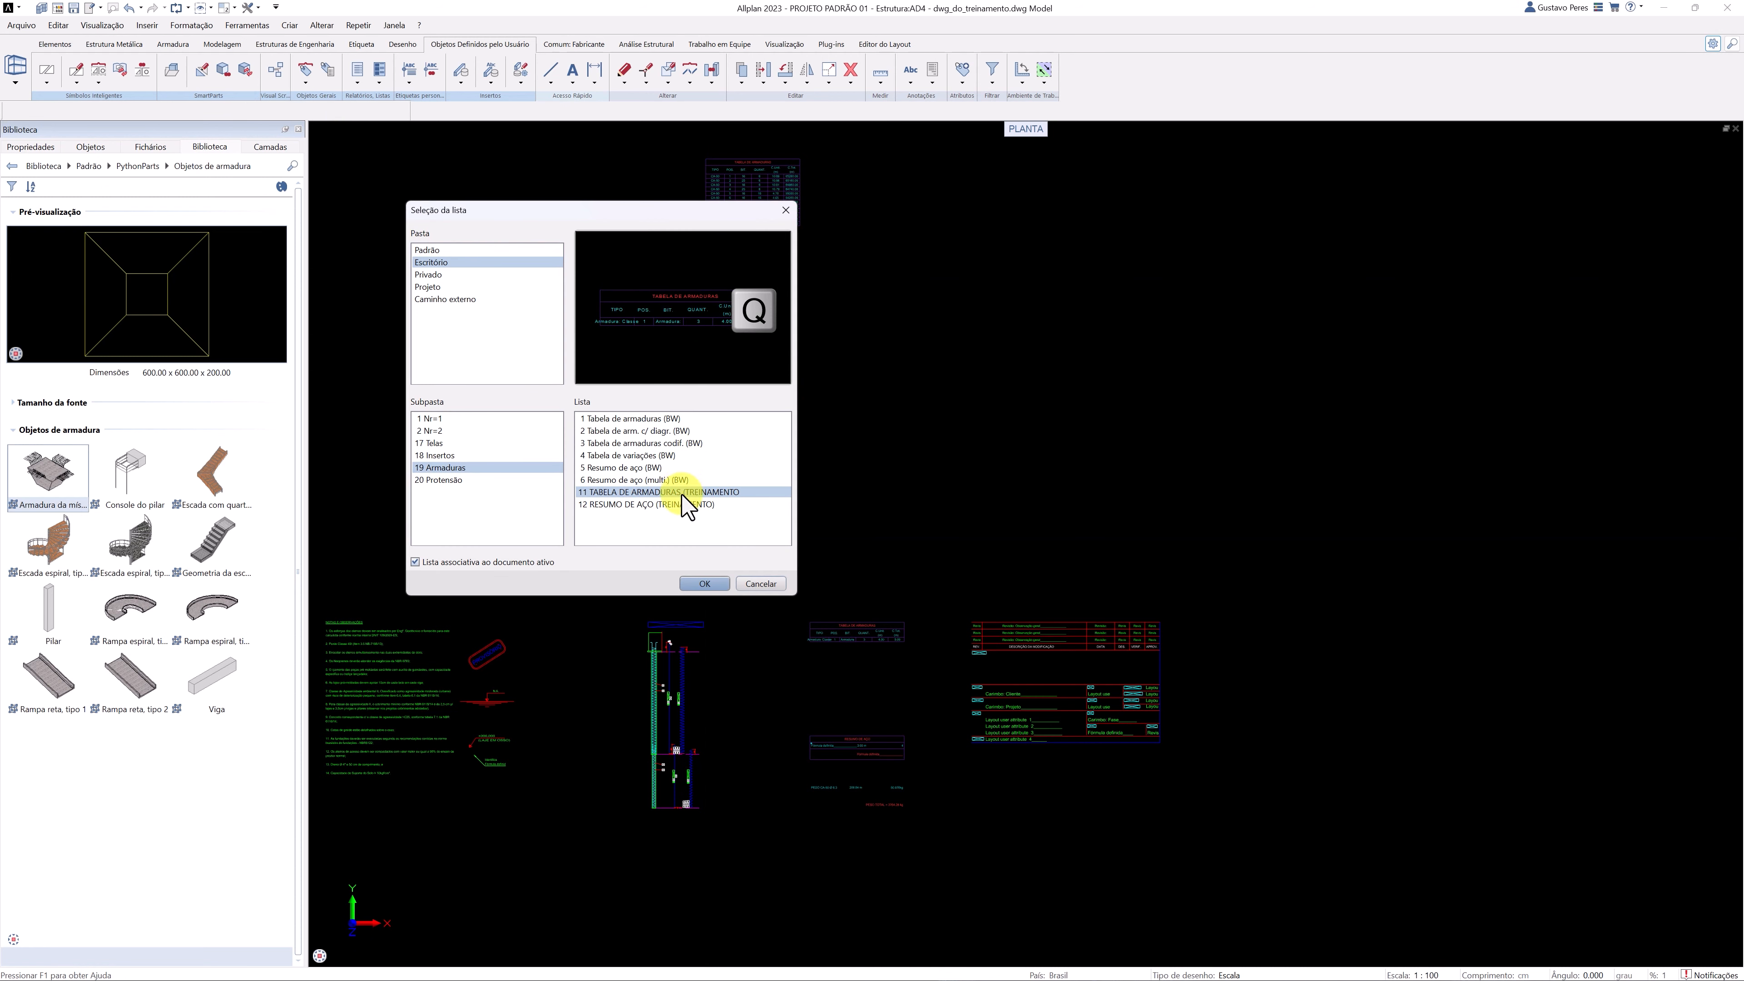
{"action": "left_click", "coordinate": [705, 583]}
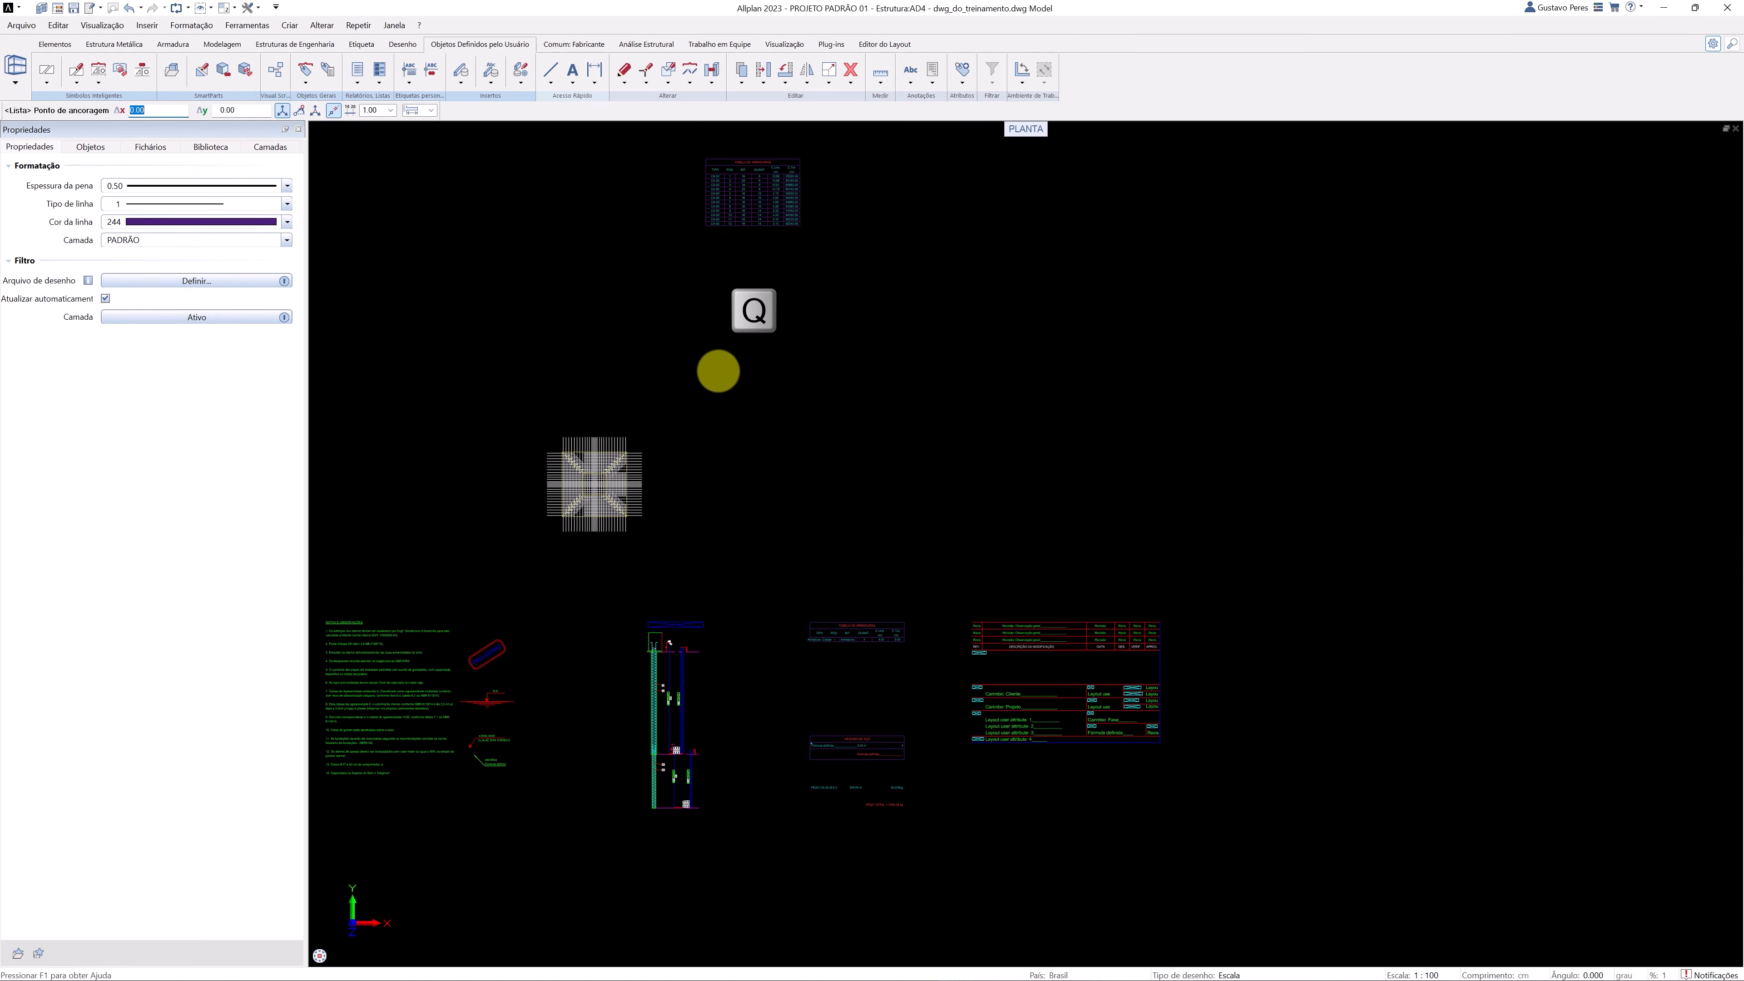
{"action": "left_click", "coordinate": [711, 301]}
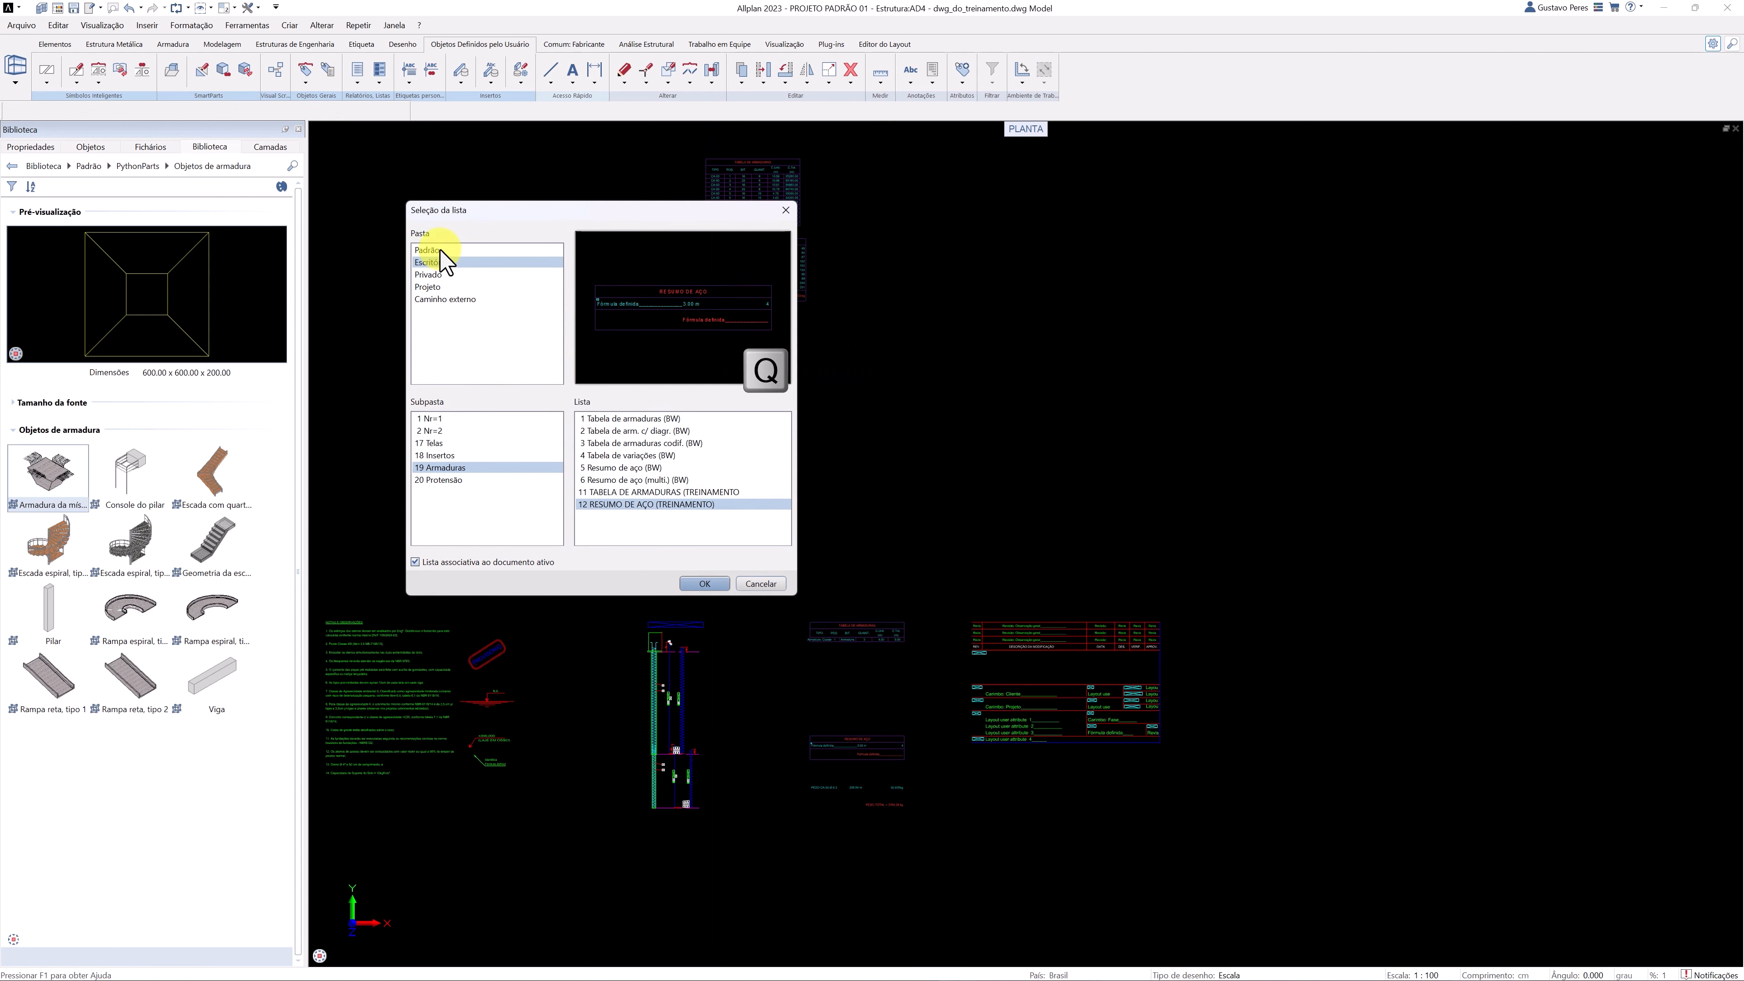
Place the standard engineering list 40 Cronograma Barra - flexão formas beside the two tables and view all three lists up close.
{"action": "left_click", "coordinate": [429, 250]}
{"action": "left_click", "coordinate": [472, 443]}
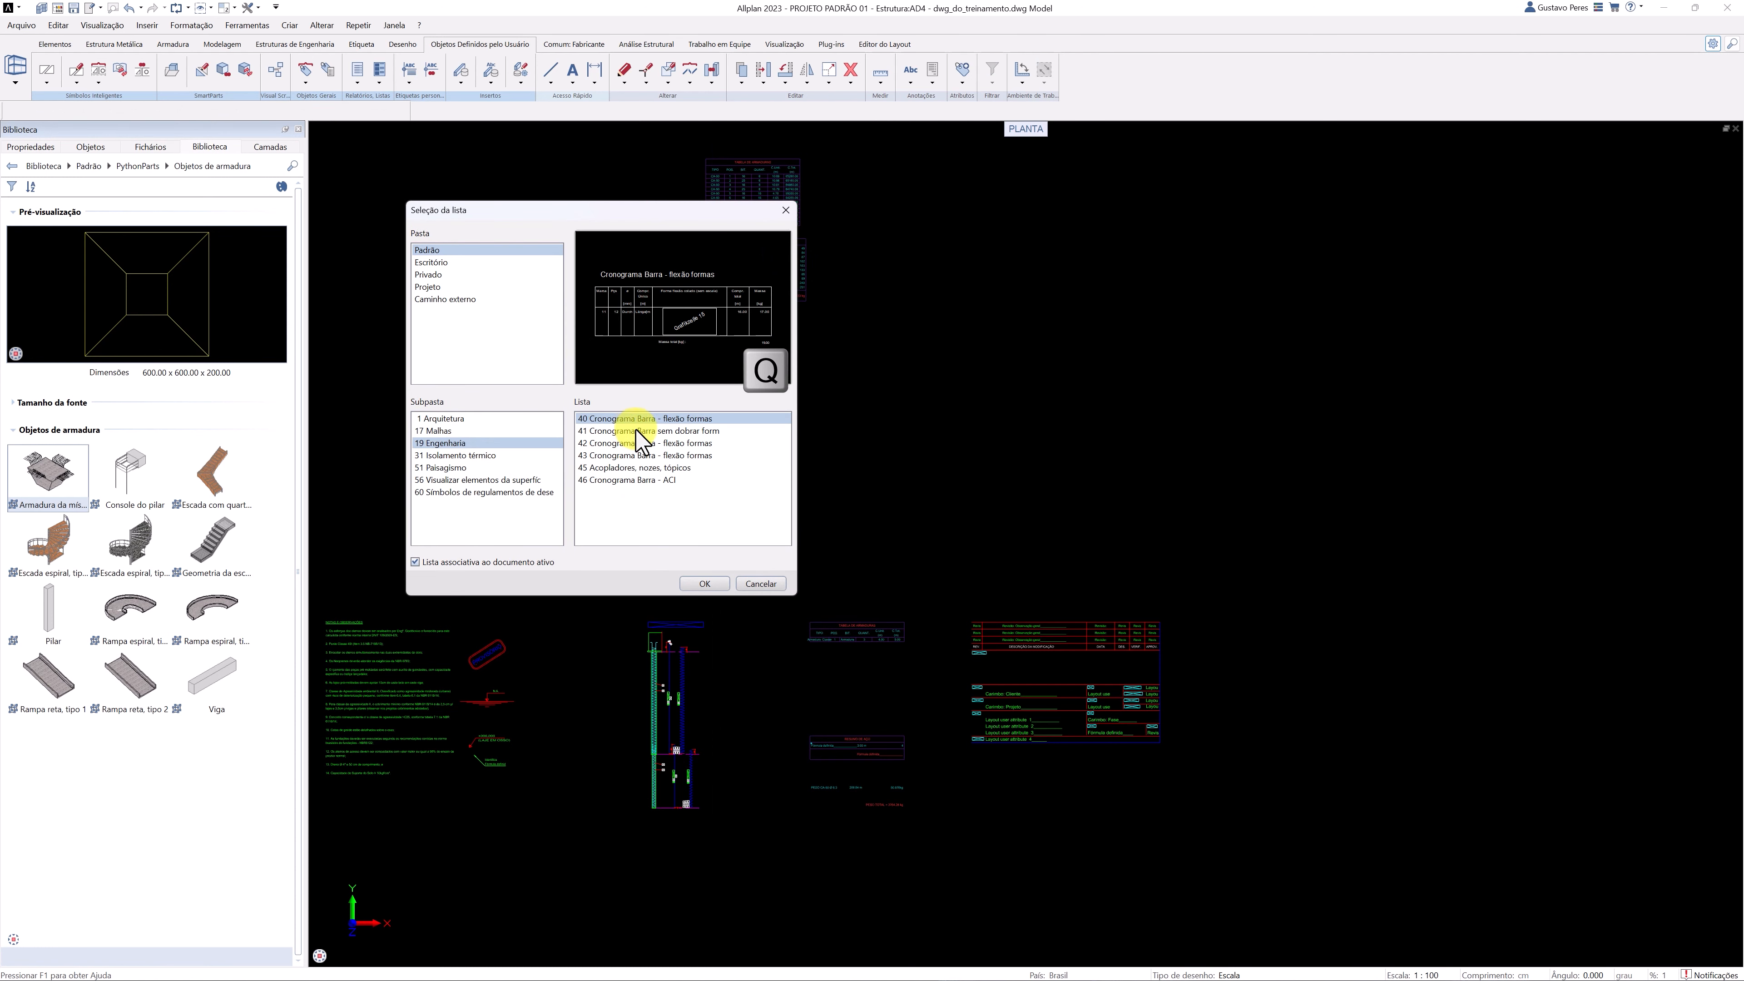
{"action": "left_click", "coordinate": [706, 583]}
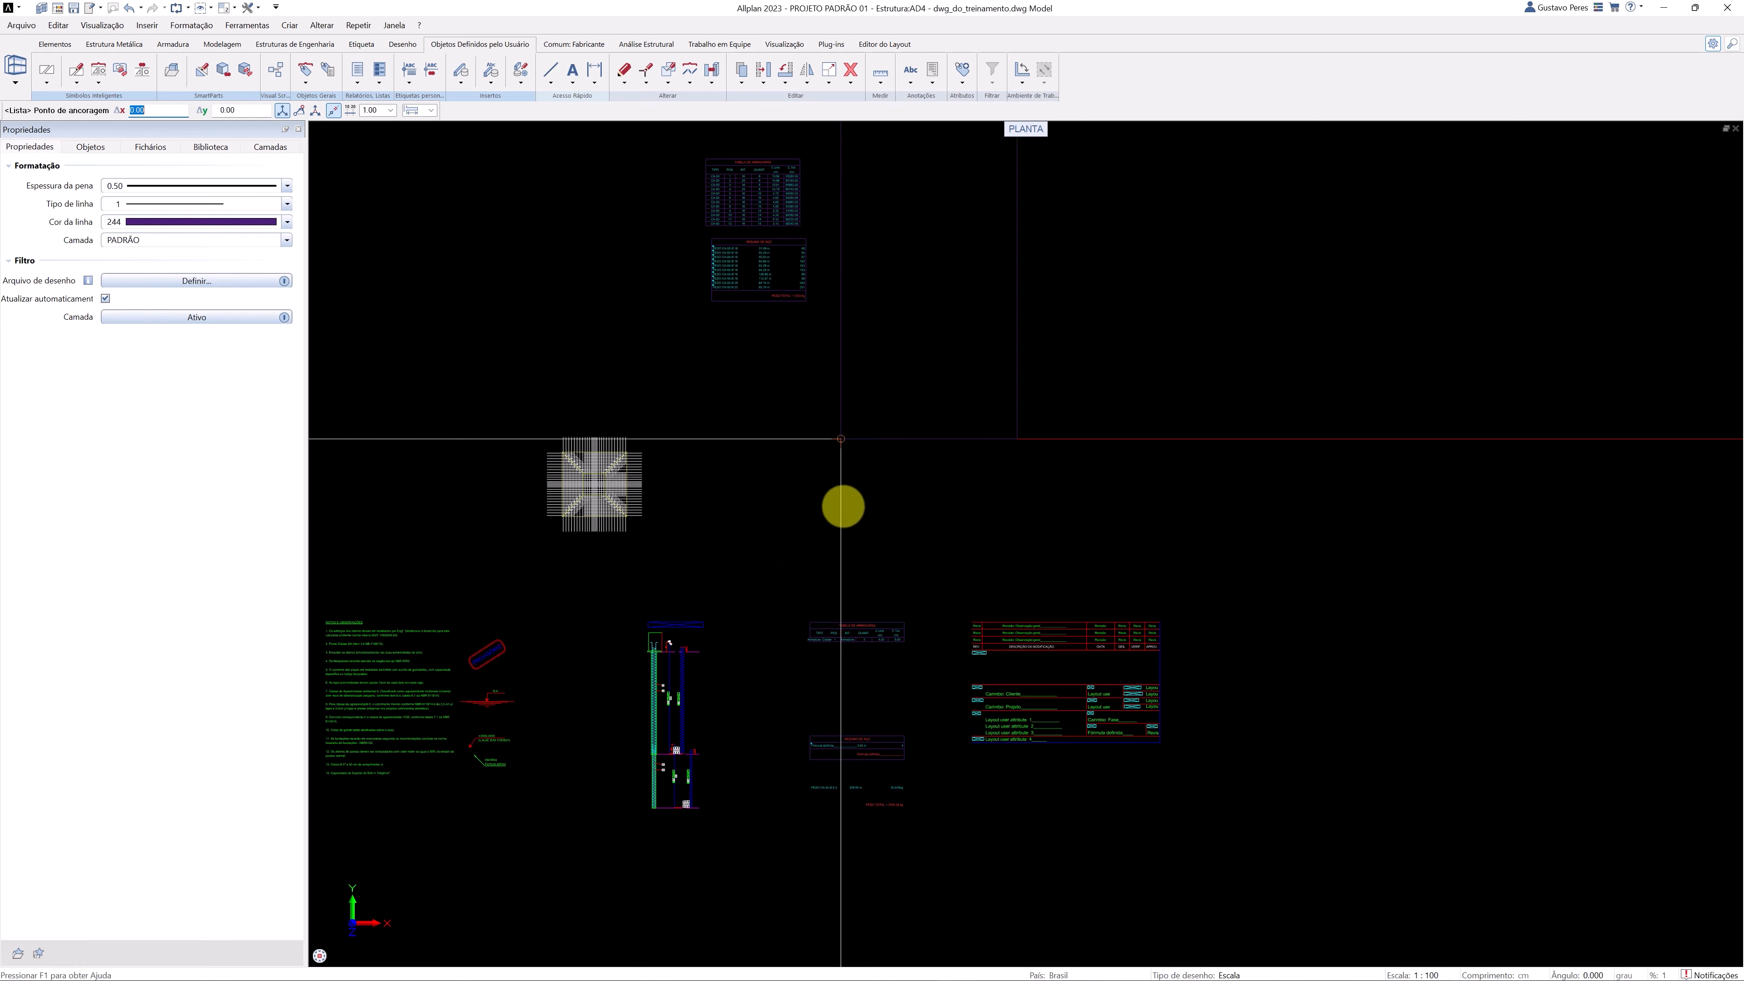
{"action": "scroll", "coordinate": [841, 529], "scroll_direction": "down", "scroll_amount": 1}
{"action": "left_click", "coordinate": [826, 441]}
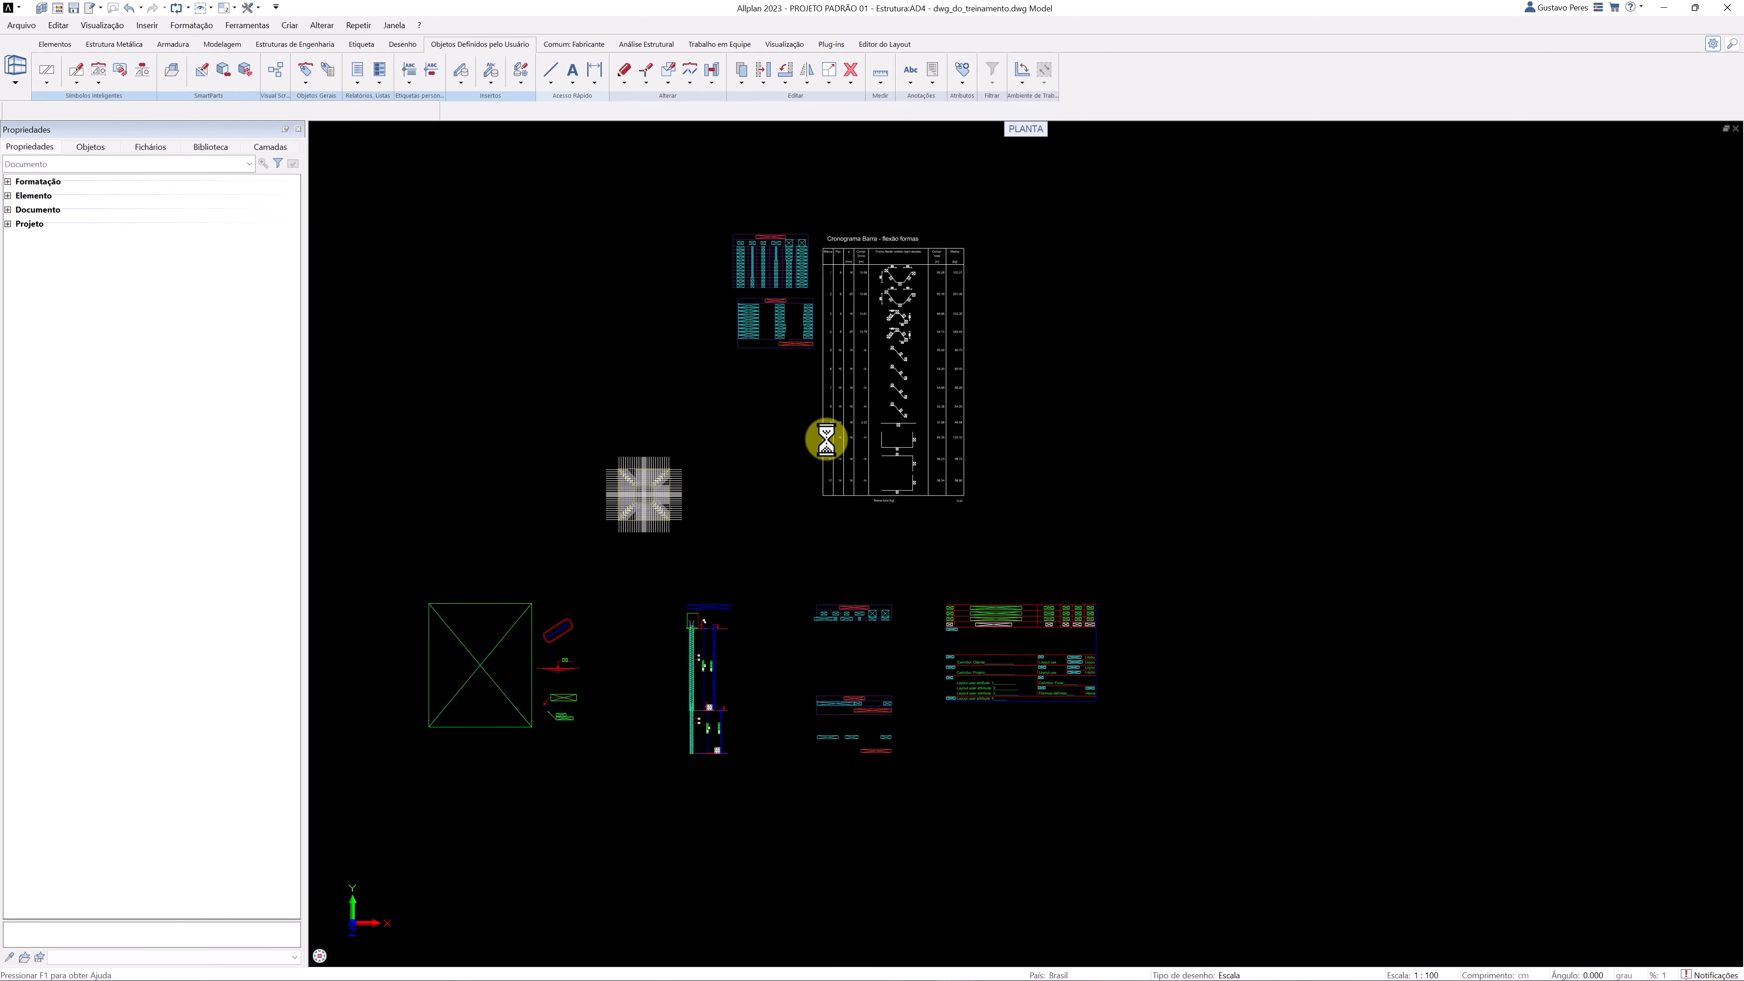
{"action": "scroll", "coordinate": [846, 258], "scroll_direction": "up", "scroll_amount": 5}
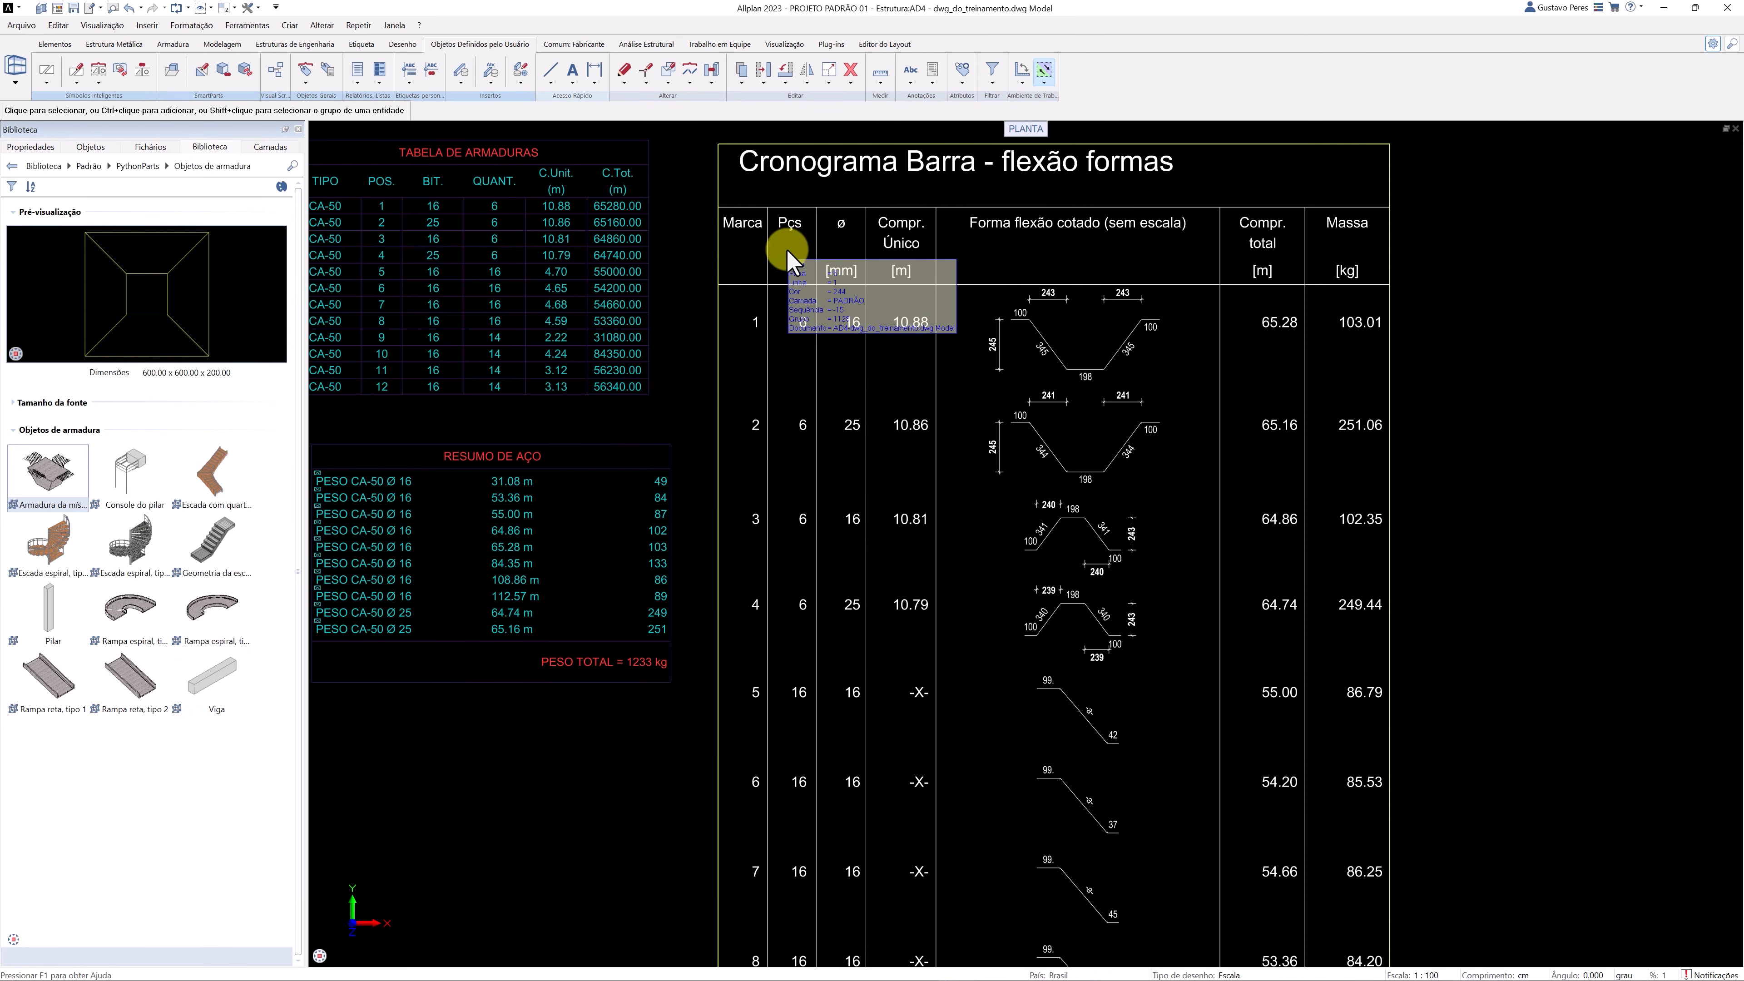
{"action": "middle_click_drag", "start_coordinate": [790, 261], "coordinate": [939, 337]}
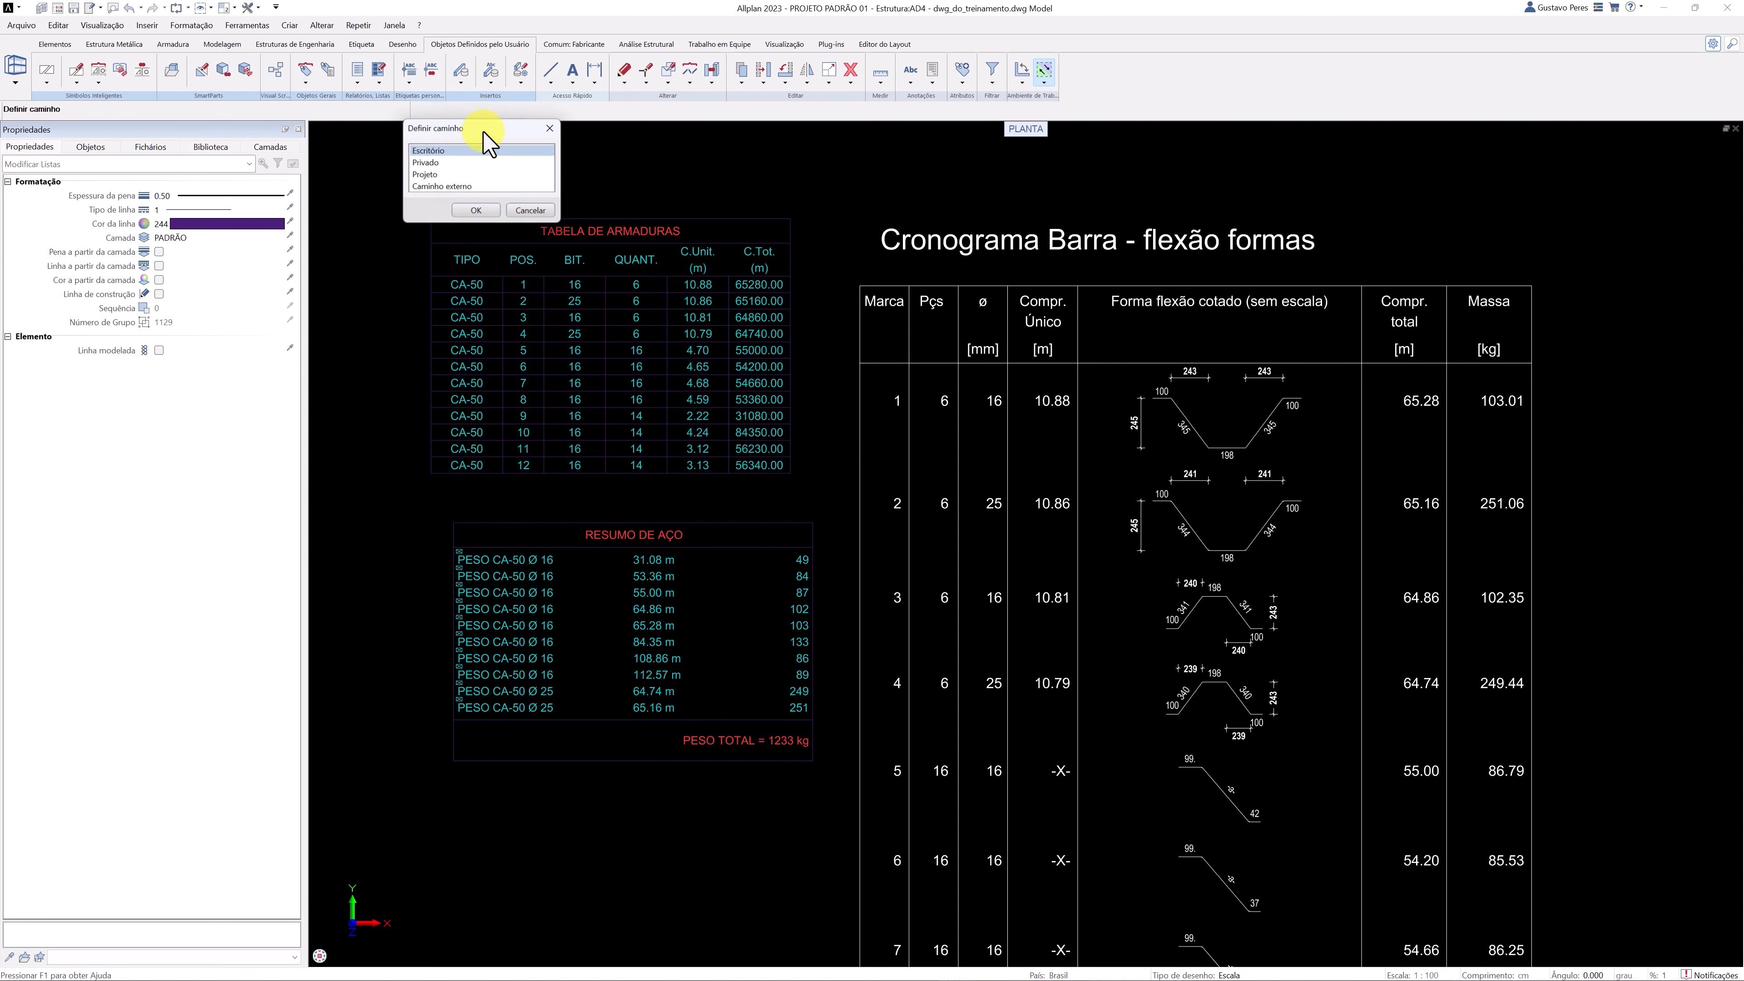
Open the office list 11 TABELA DE ARMADURAS (TREINAMENTO) from 19 Armaduras for modification and maximize its editing window.
{"action": "left_click", "coordinate": [487, 217]}
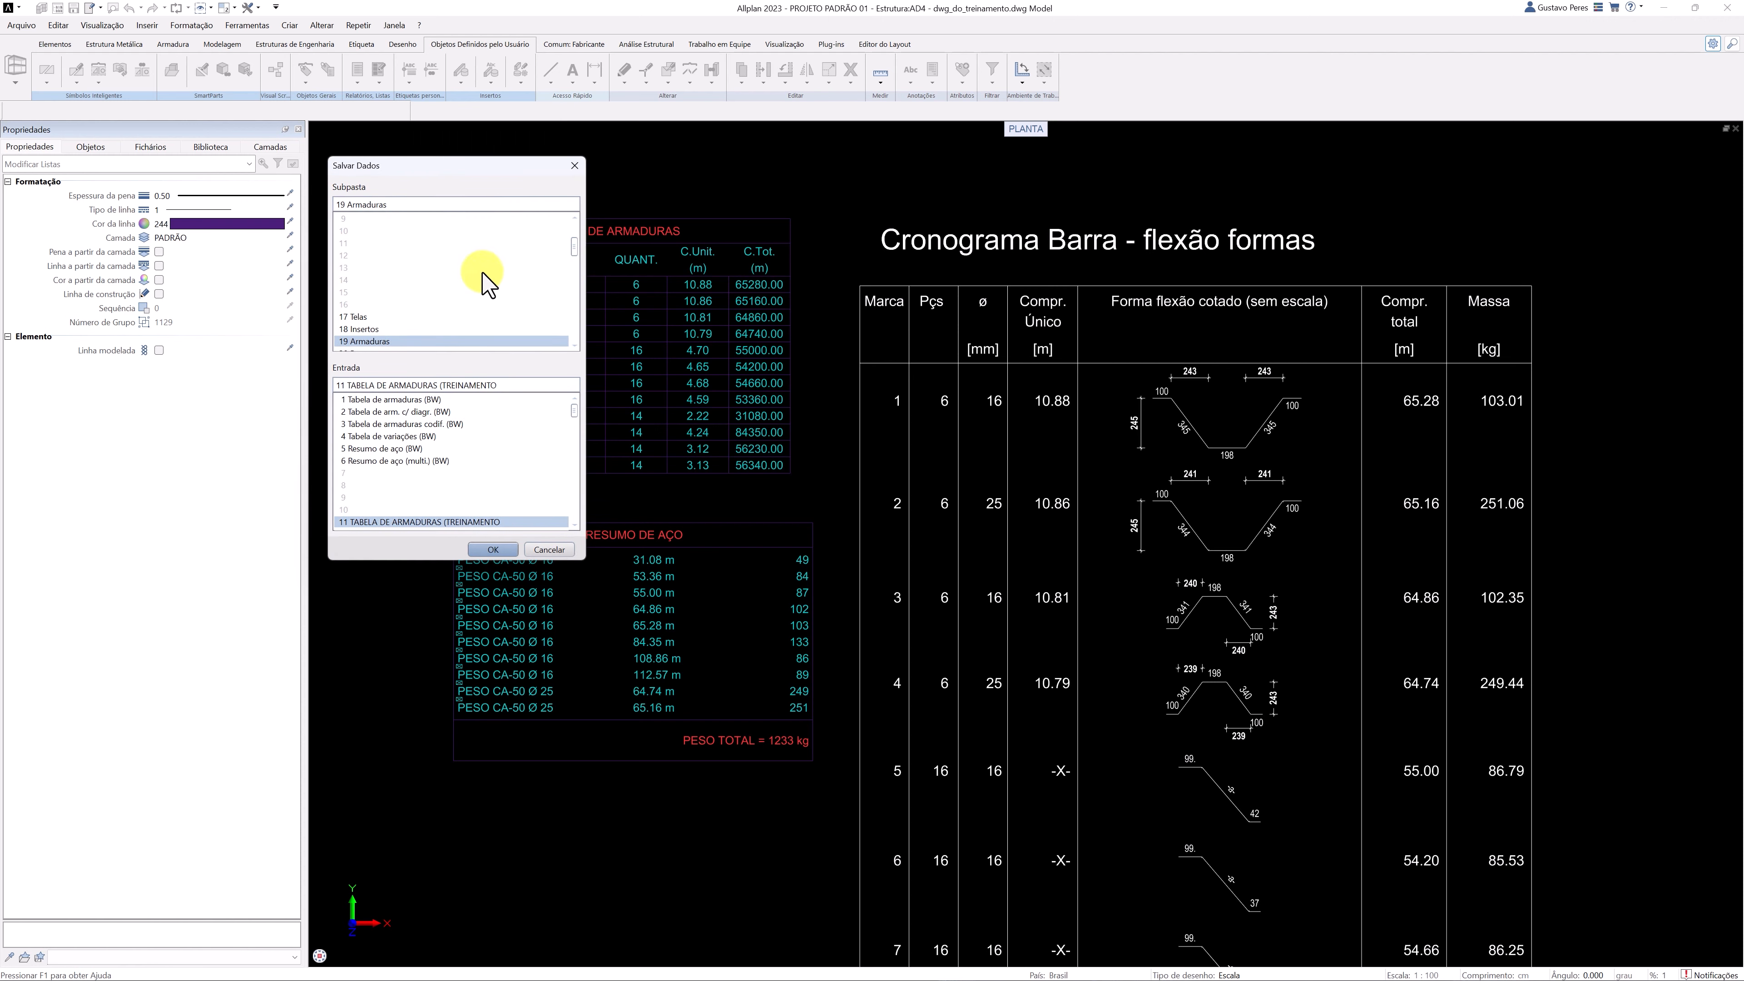
{"action": "left_click", "coordinate": [493, 550]}
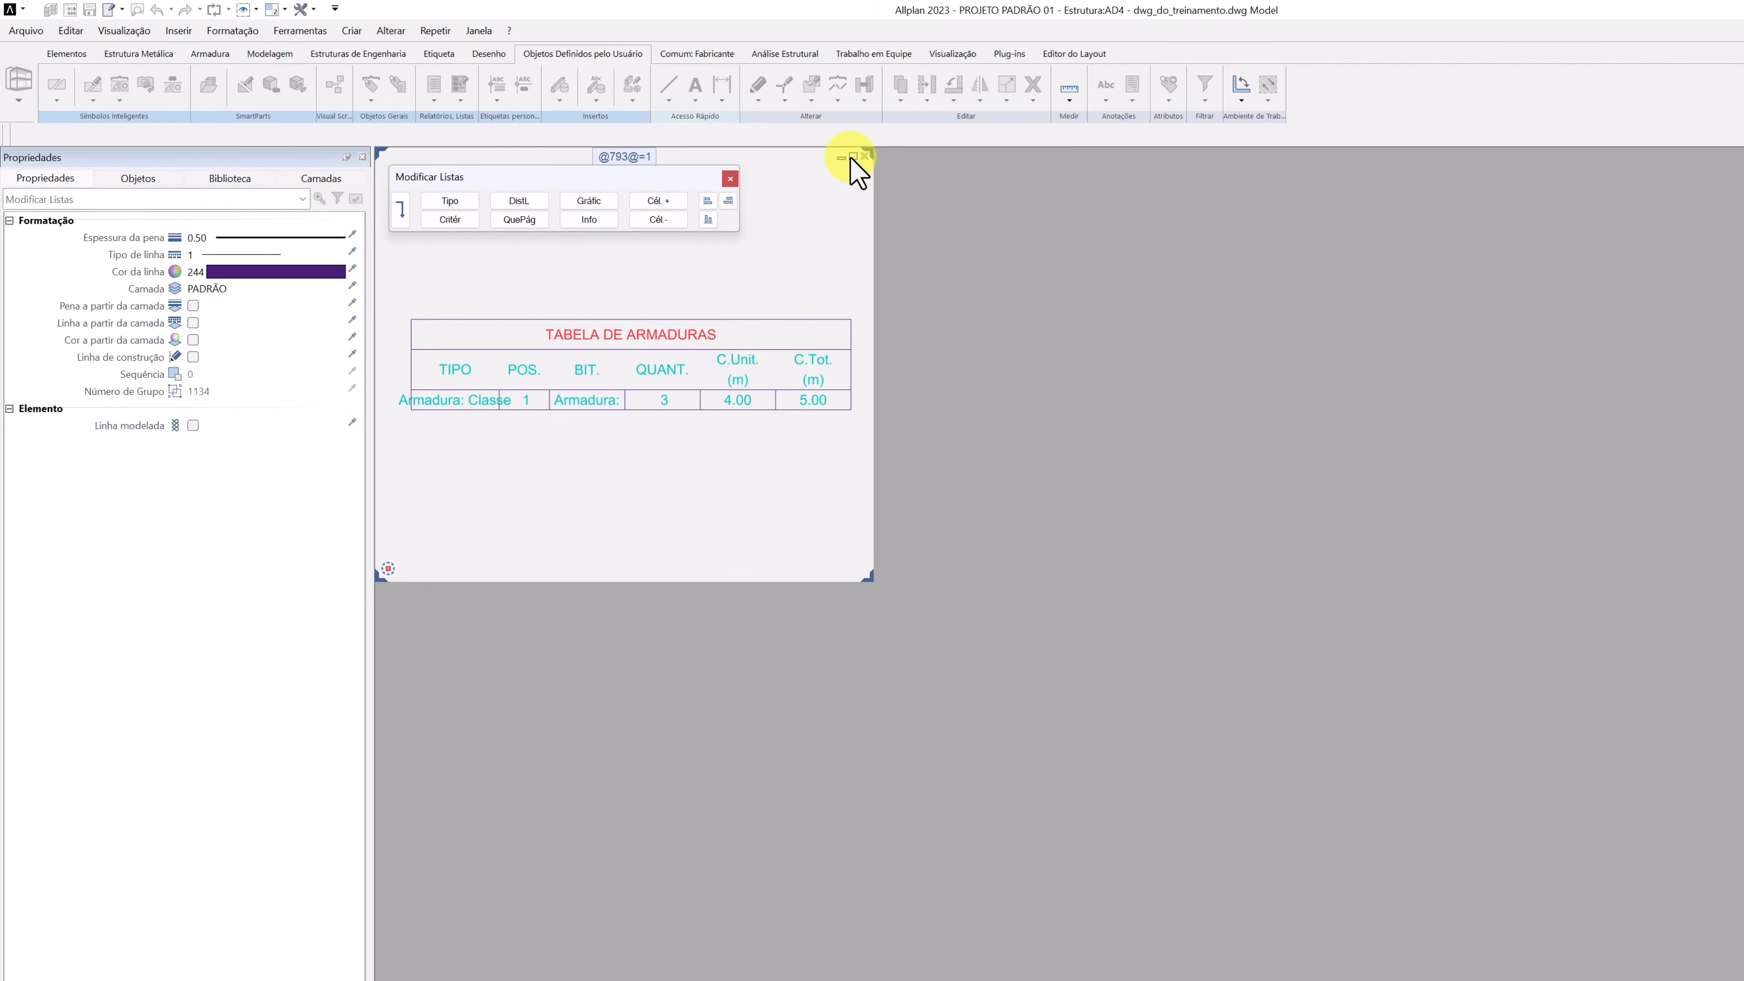
{"action": "left_click", "coordinate": [852, 157]}
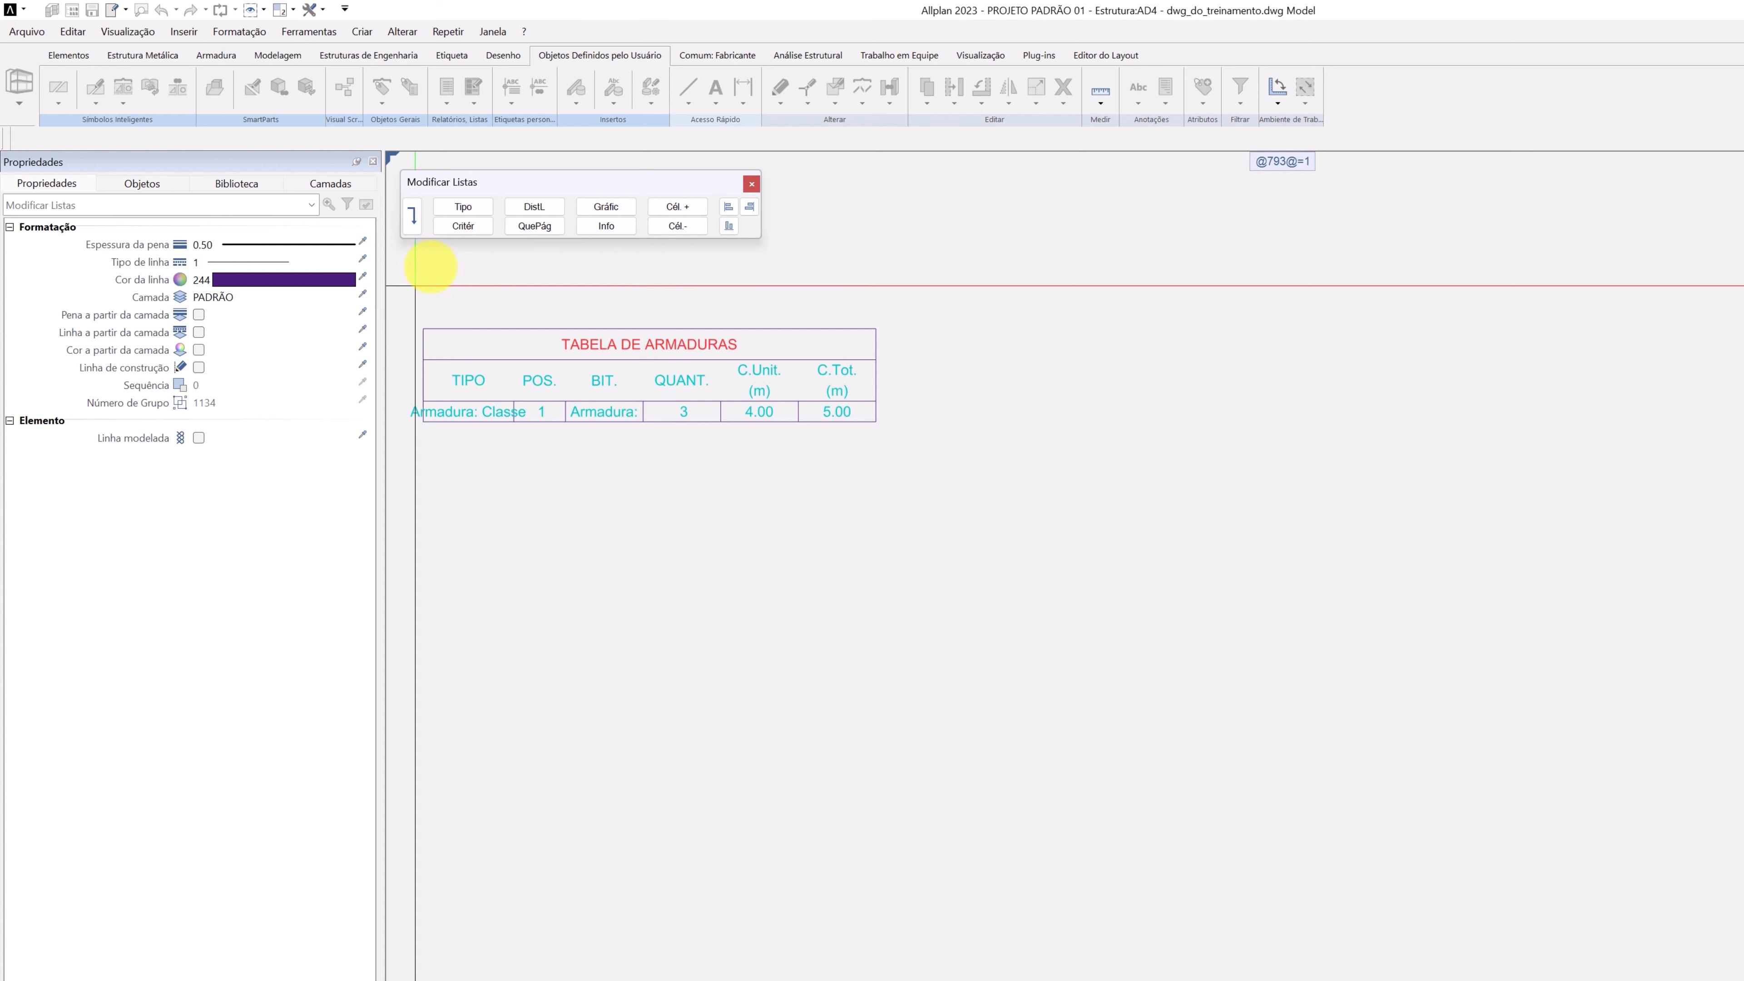
Review the reinforcement table's list type, filter criterion and line spacing.
{"action": "left_click", "coordinate": [464, 207]}
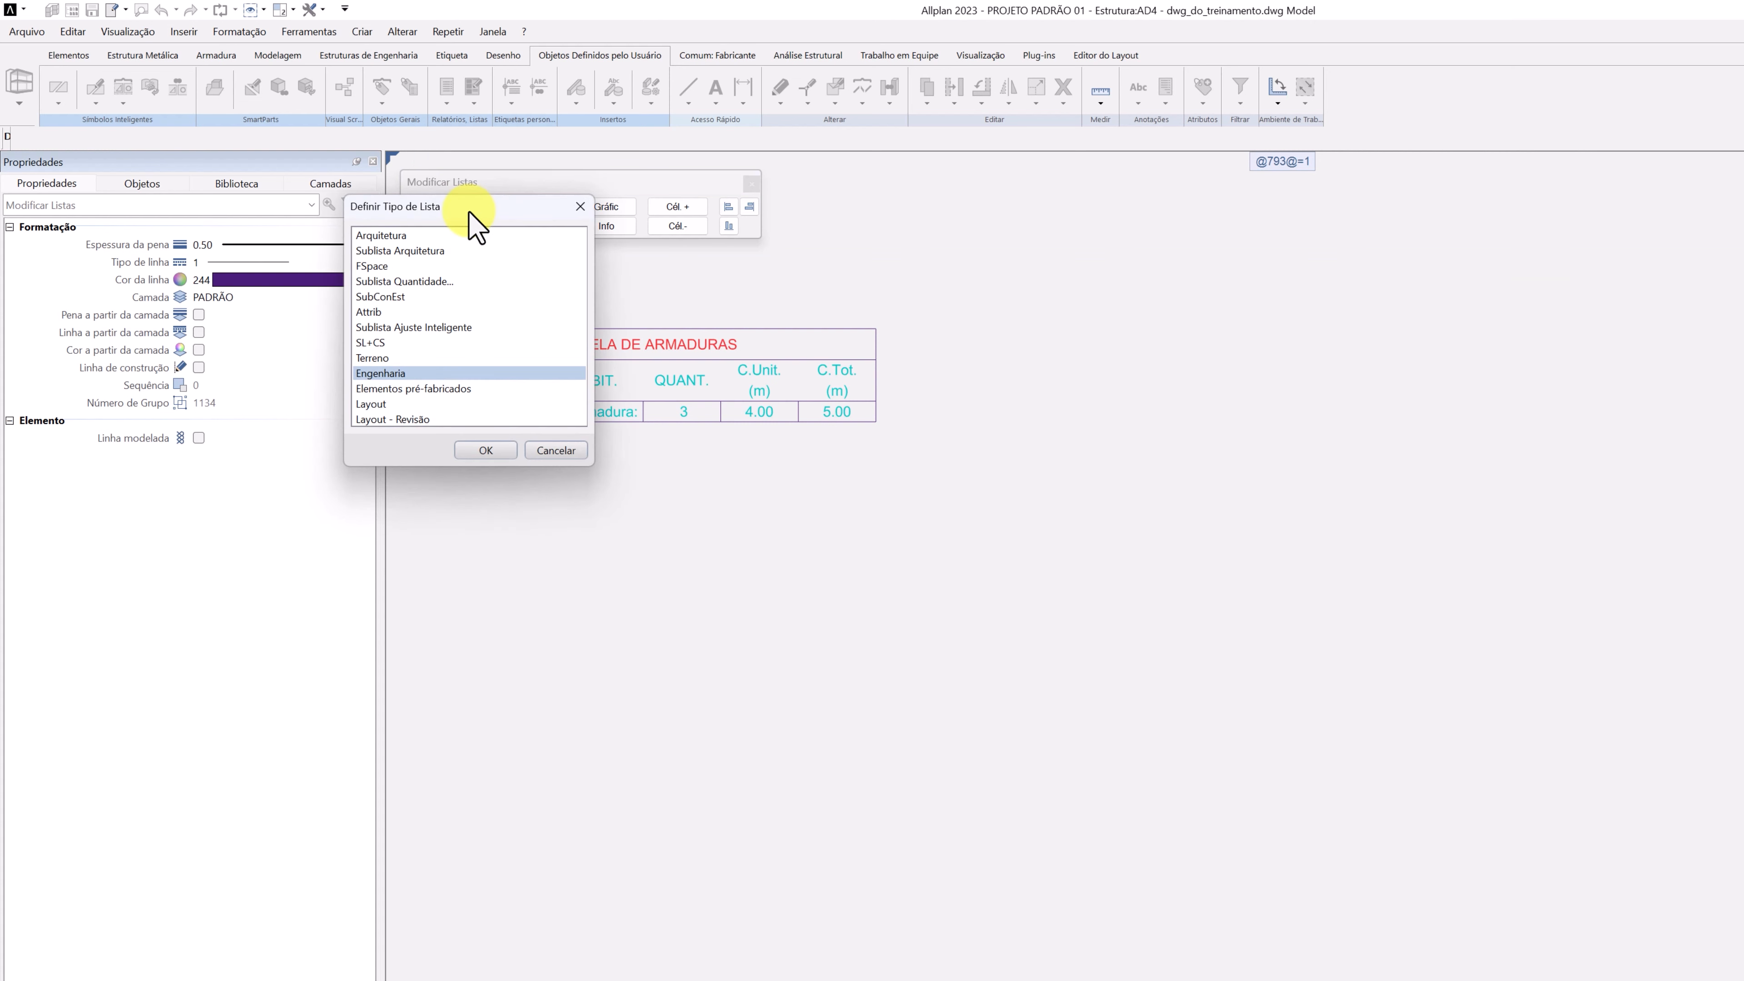
{"action": "double_click", "coordinate": [481, 374]}
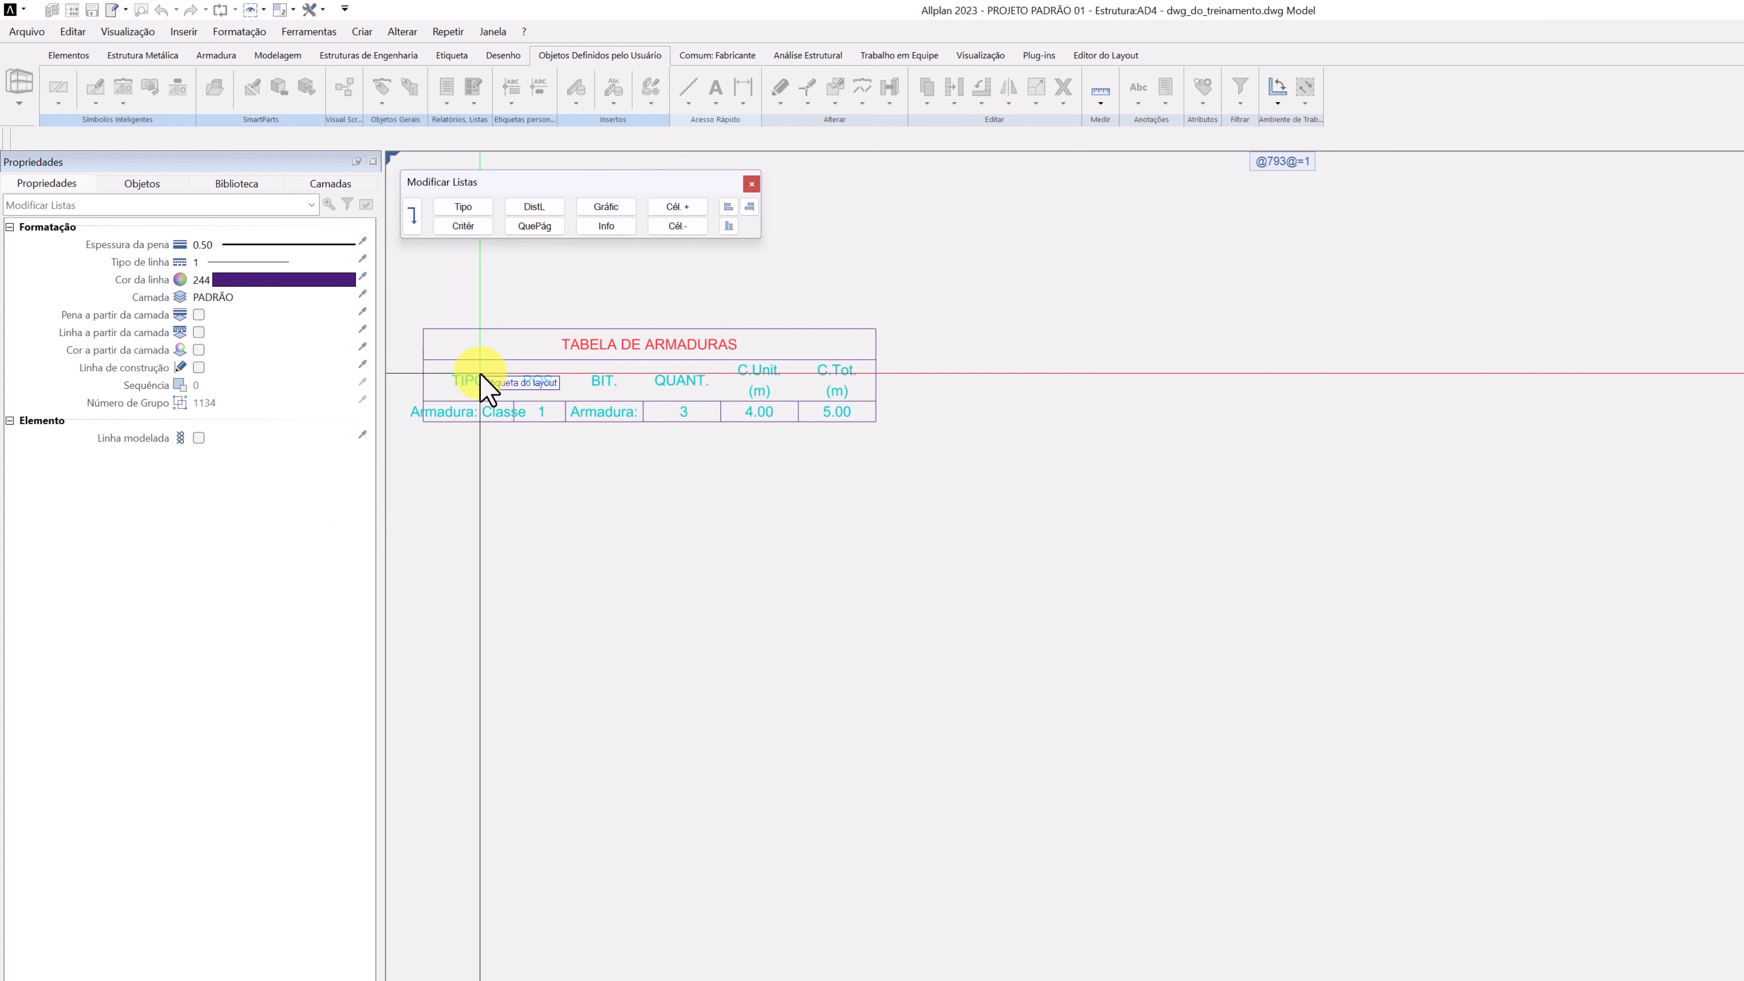
{"action": "left_click", "coordinate": [476, 230]}
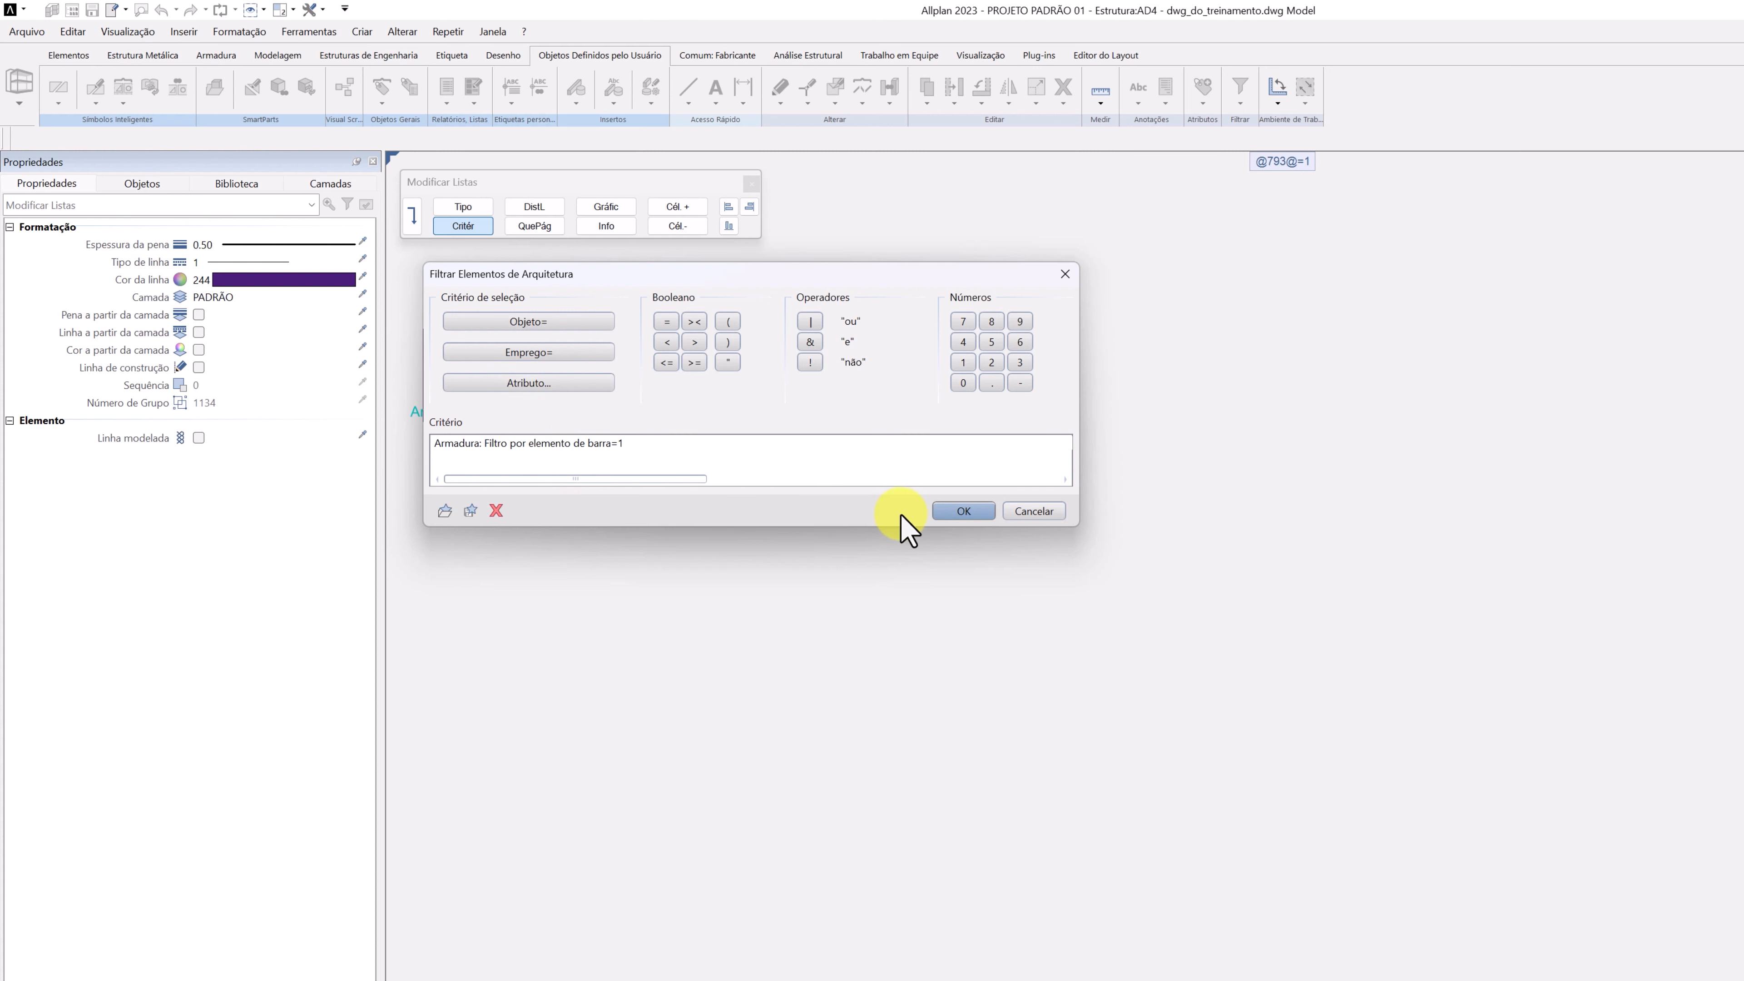
{"action": "left_click", "coordinate": [946, 513]}
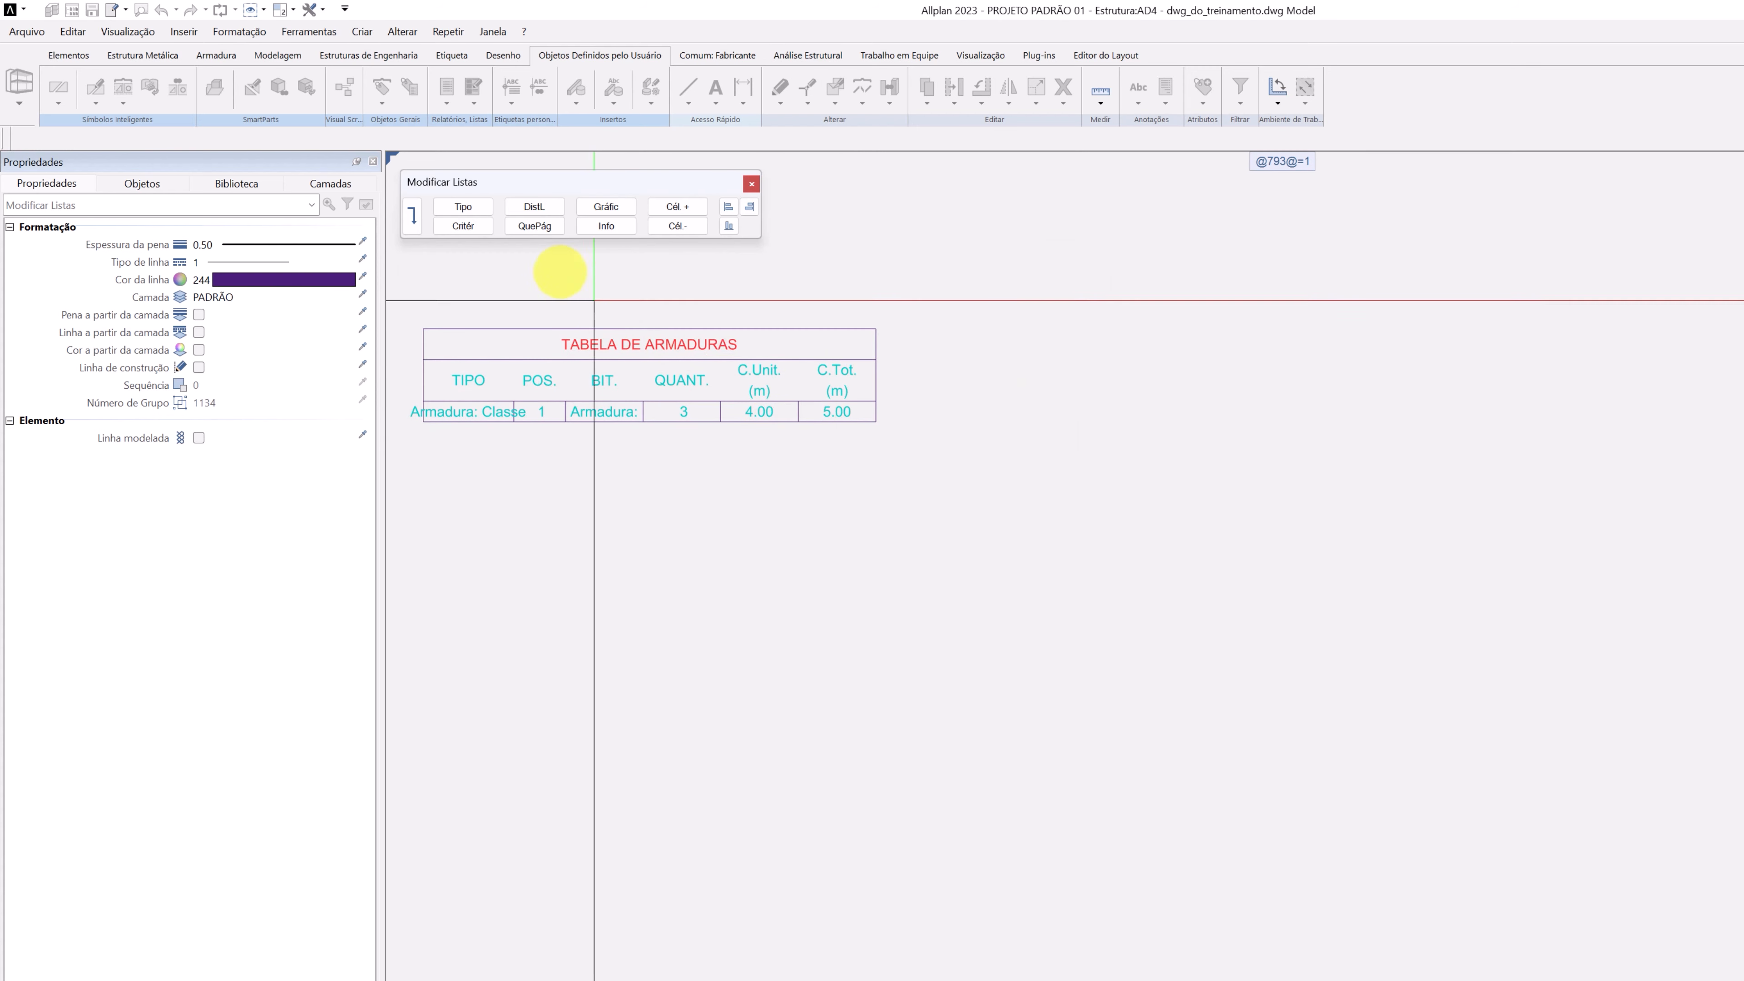
{"action": "left_click", "coordinate": [520, 207]}
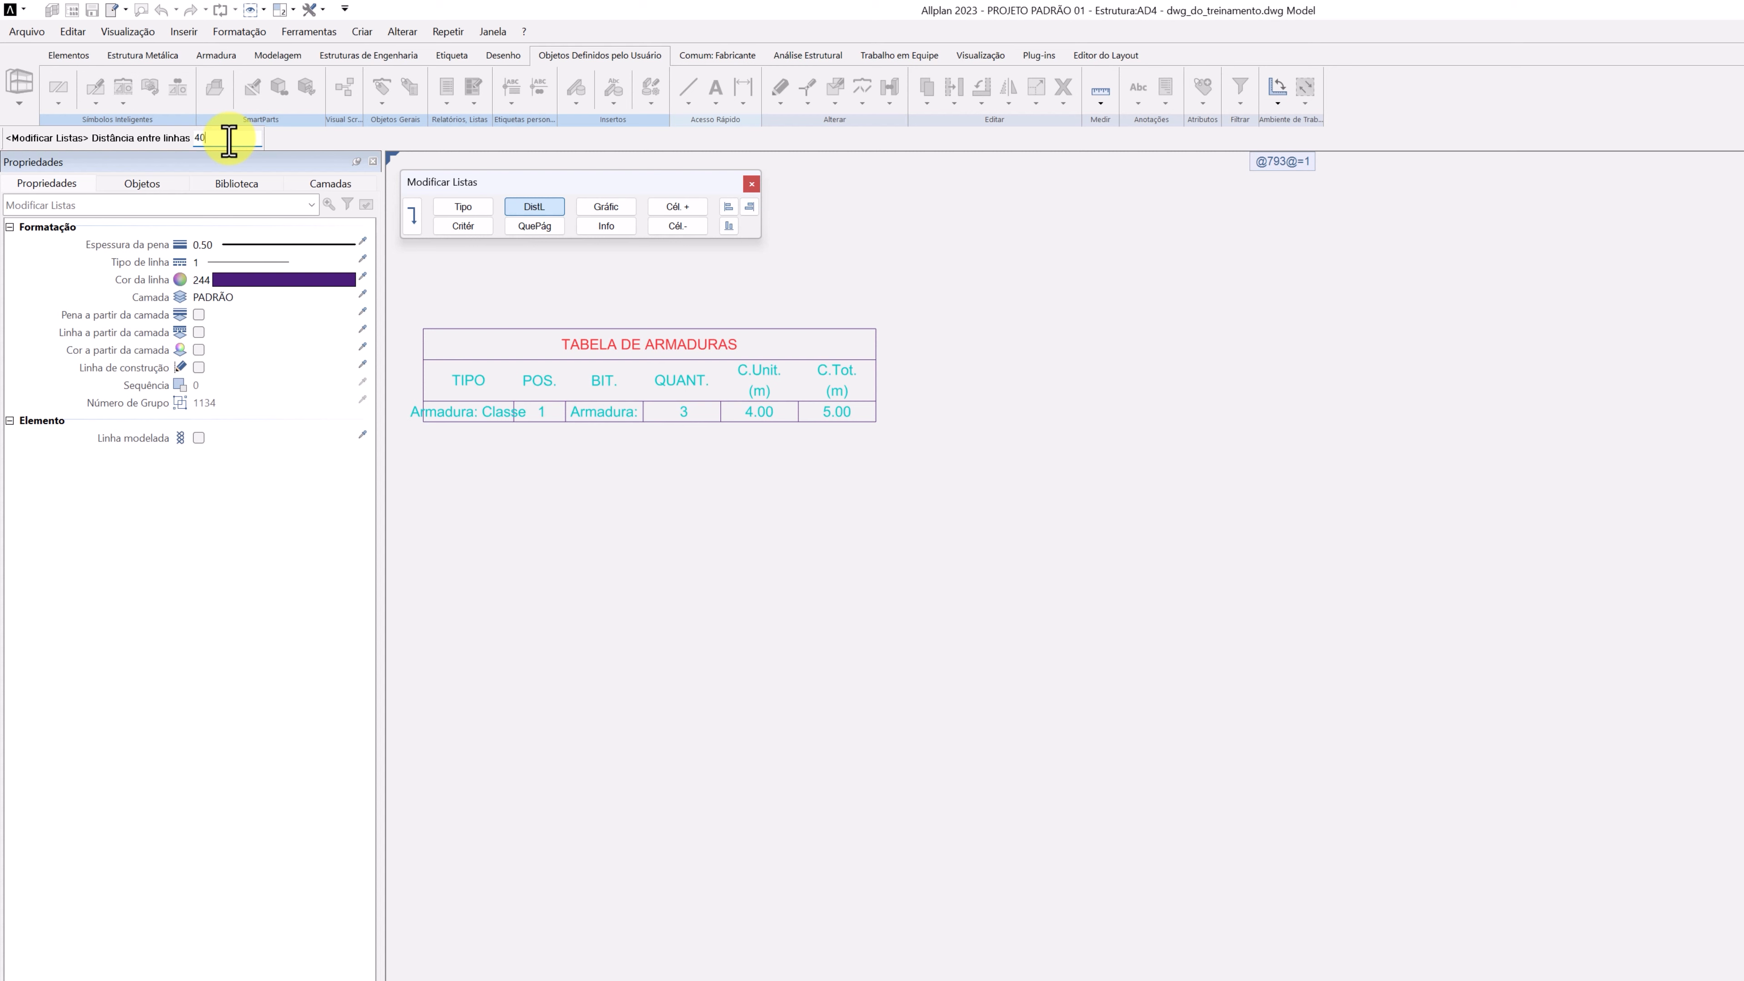
{"action": "key", "text": "Return"}
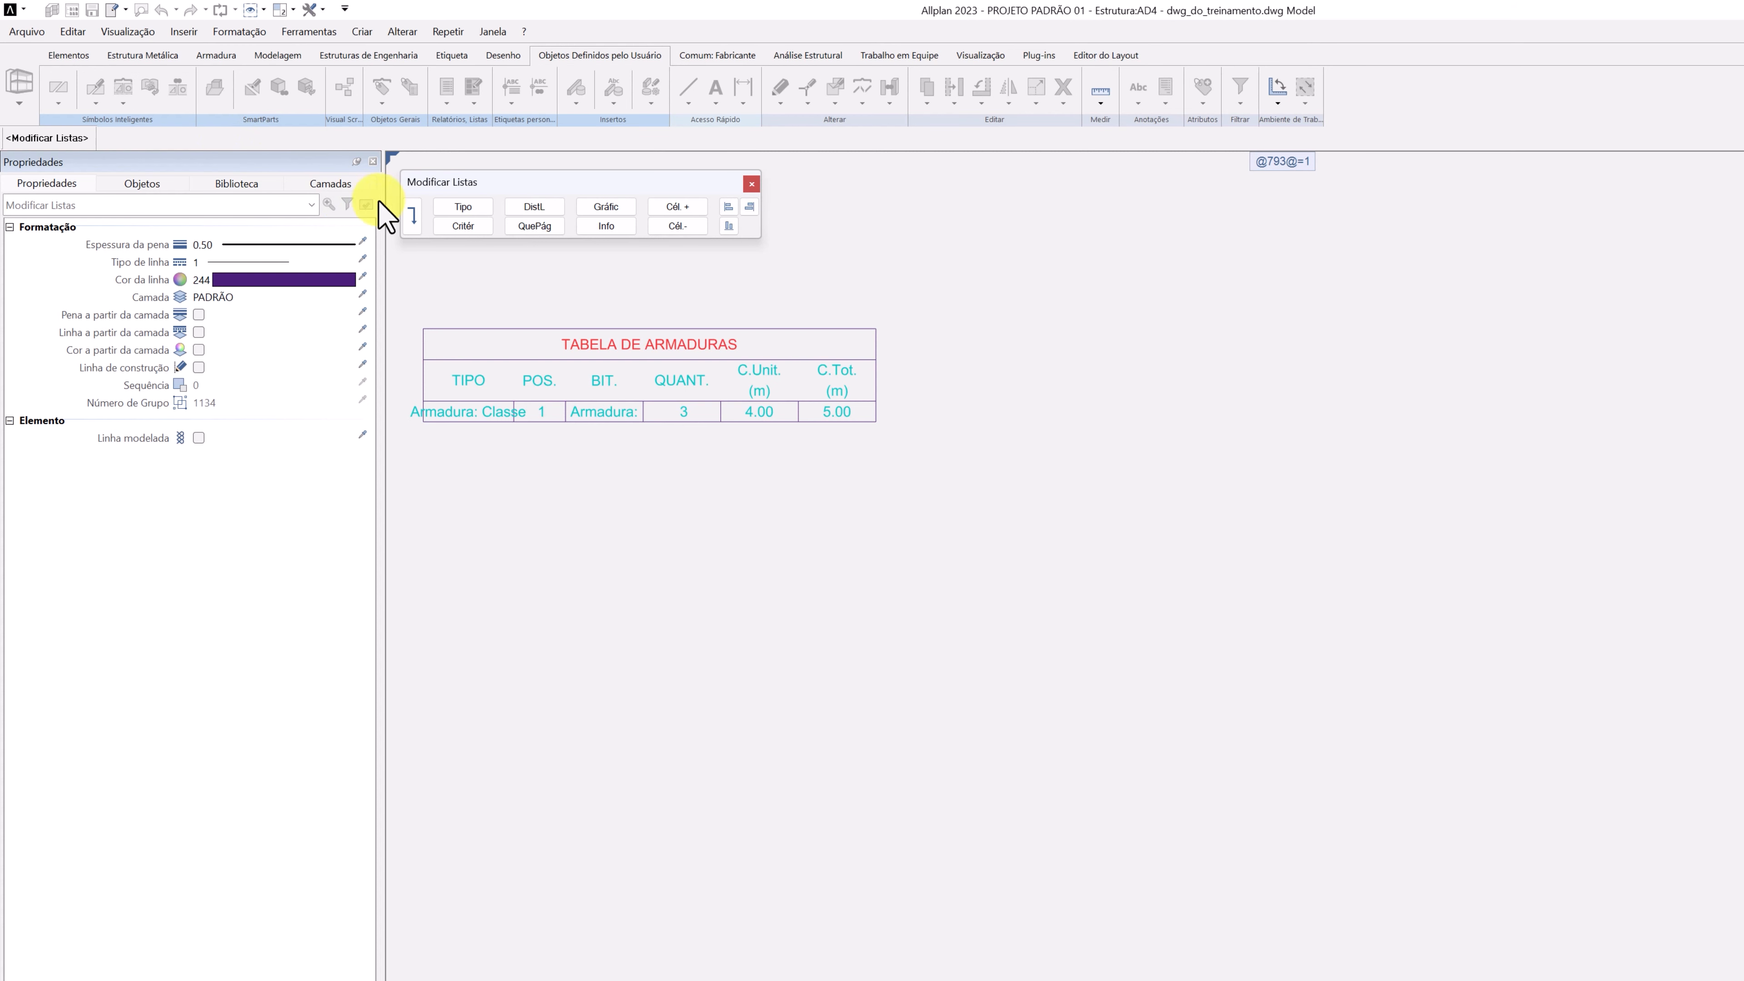
{"action": "left_click", "coordinate": [625, 212]}
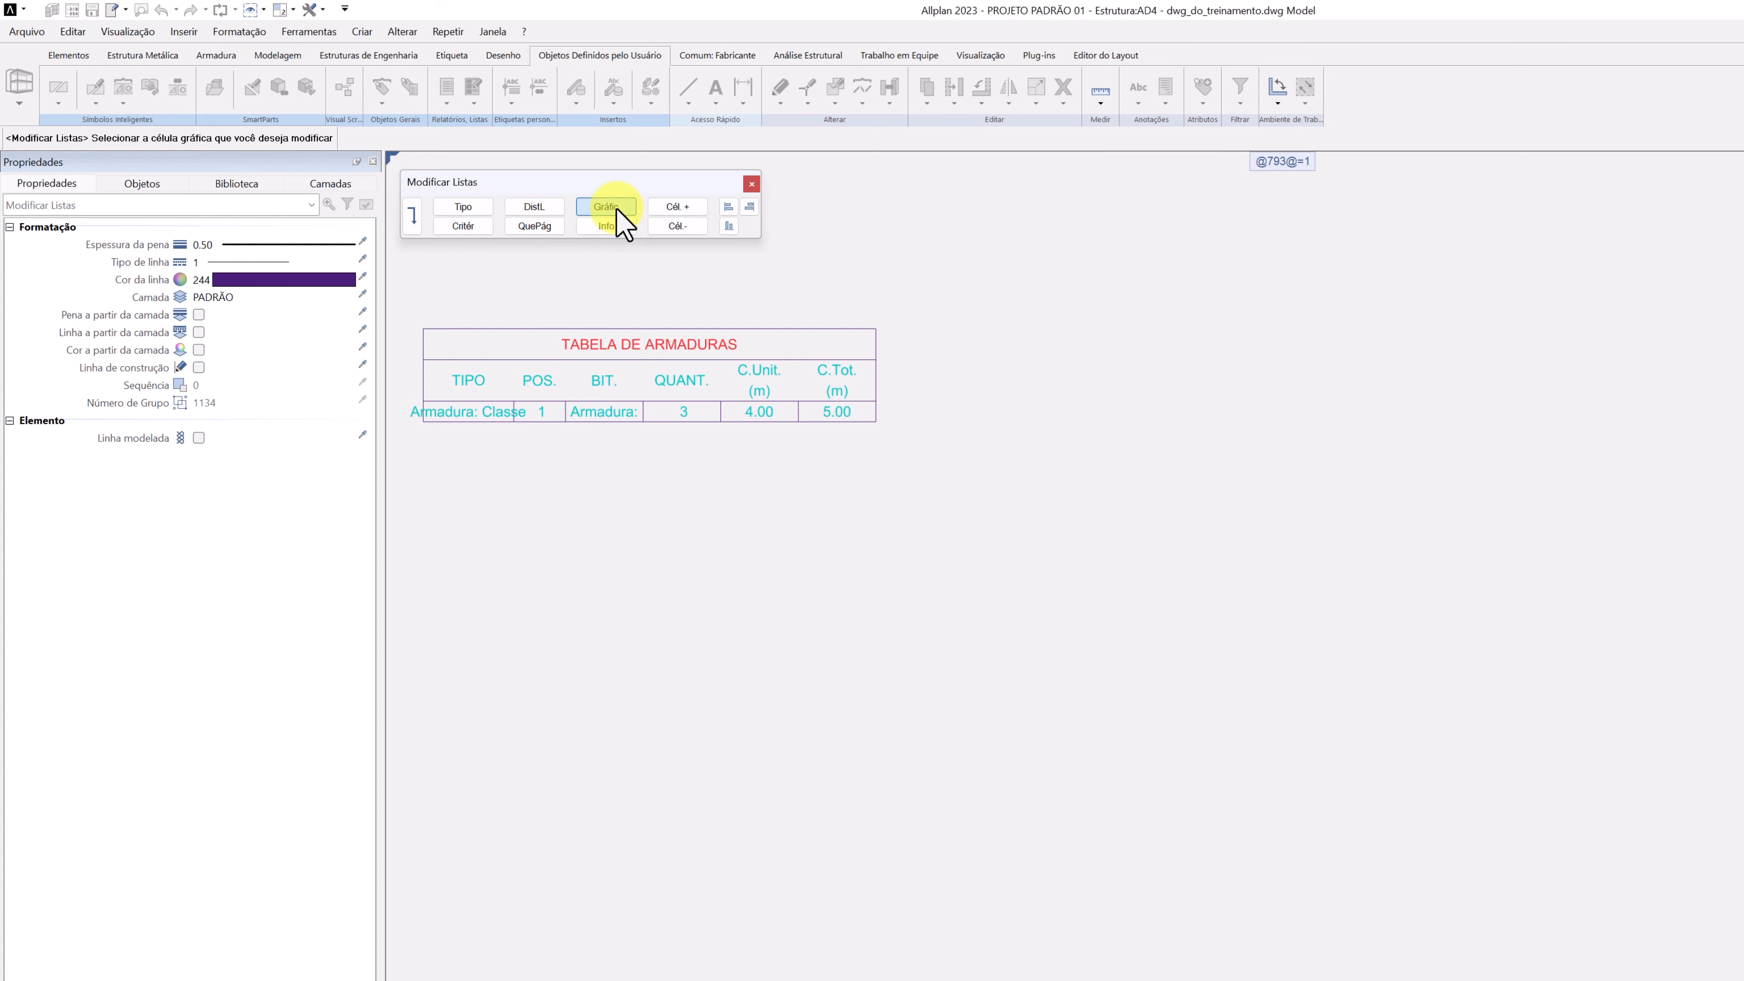
{"action": "left_click", "coordinate": [623, 232]}
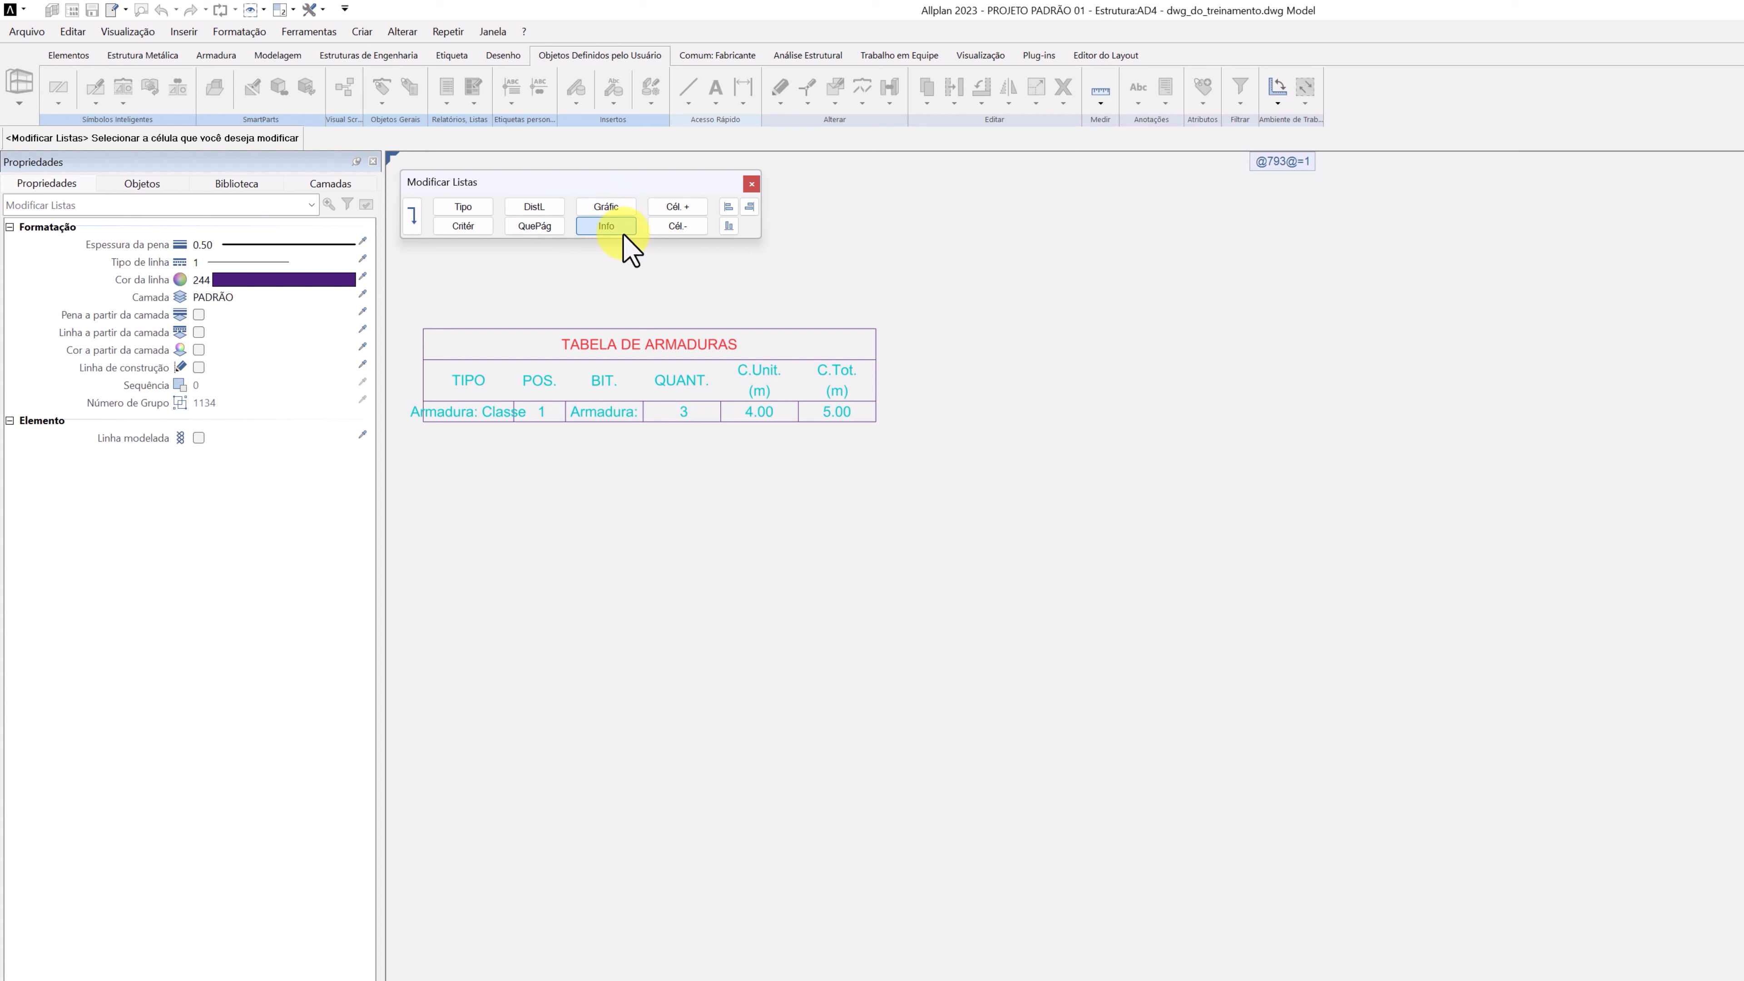
{"action": "left_click", "coordinate": [678, 207]}
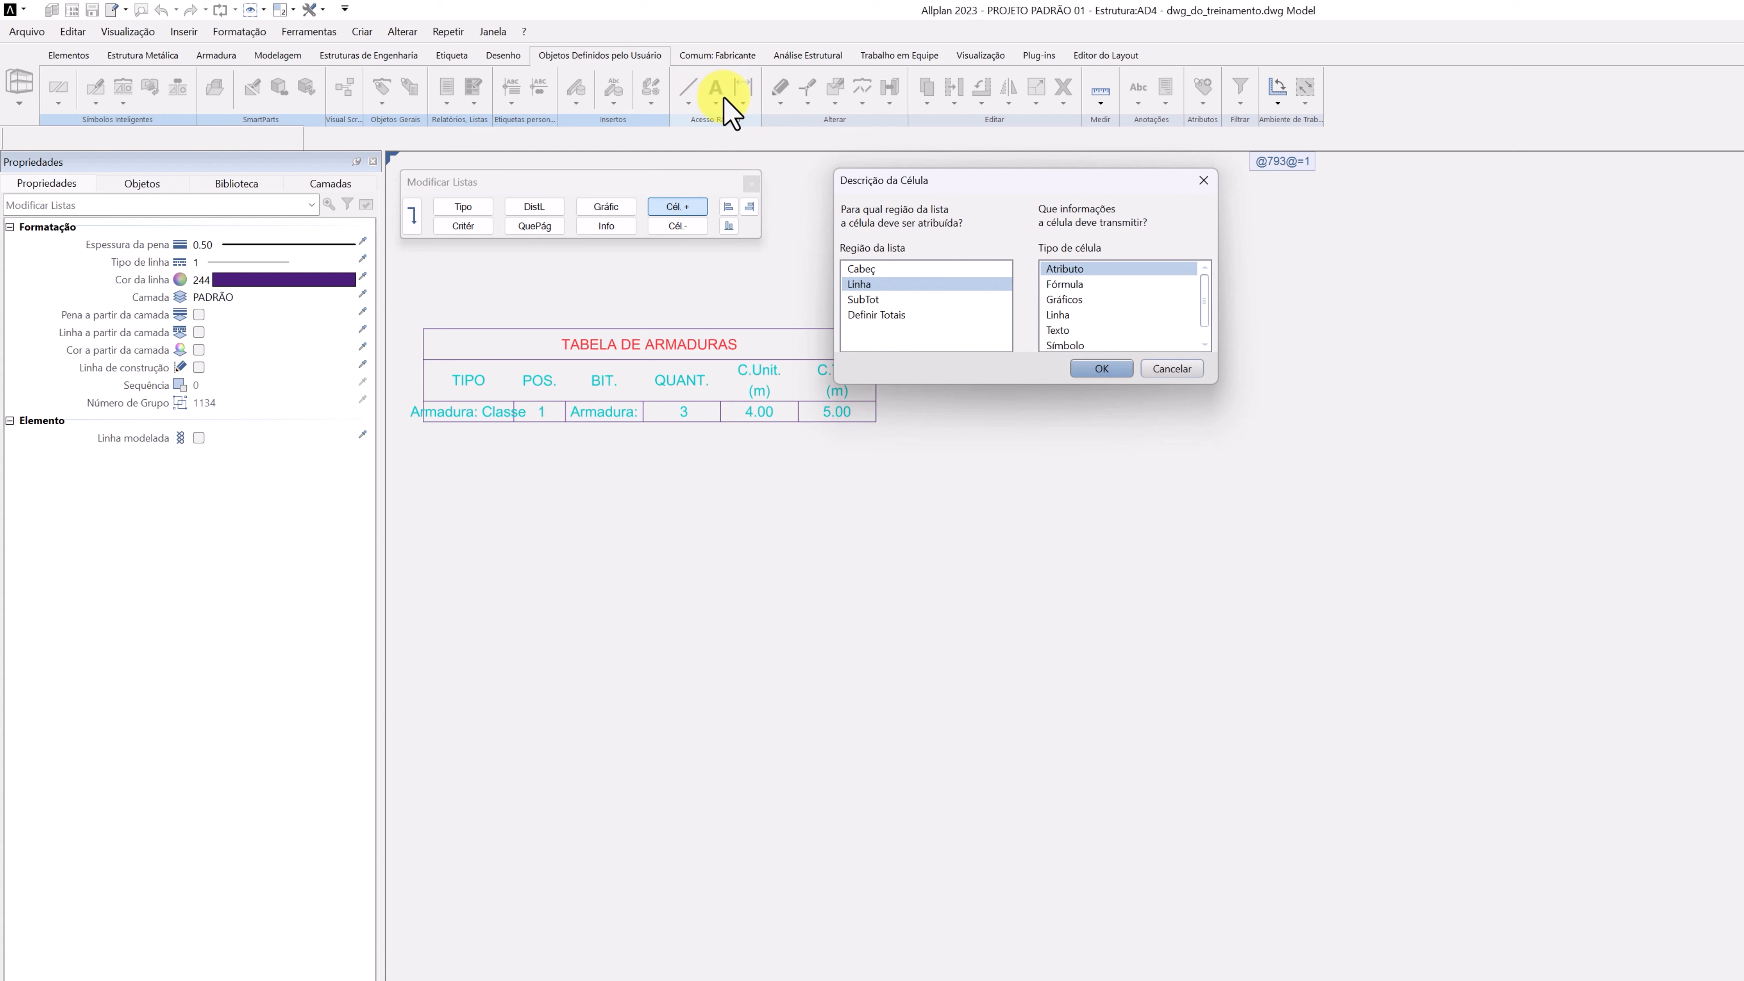
{"action": "left_click", "coordinate": [1167, 370]}
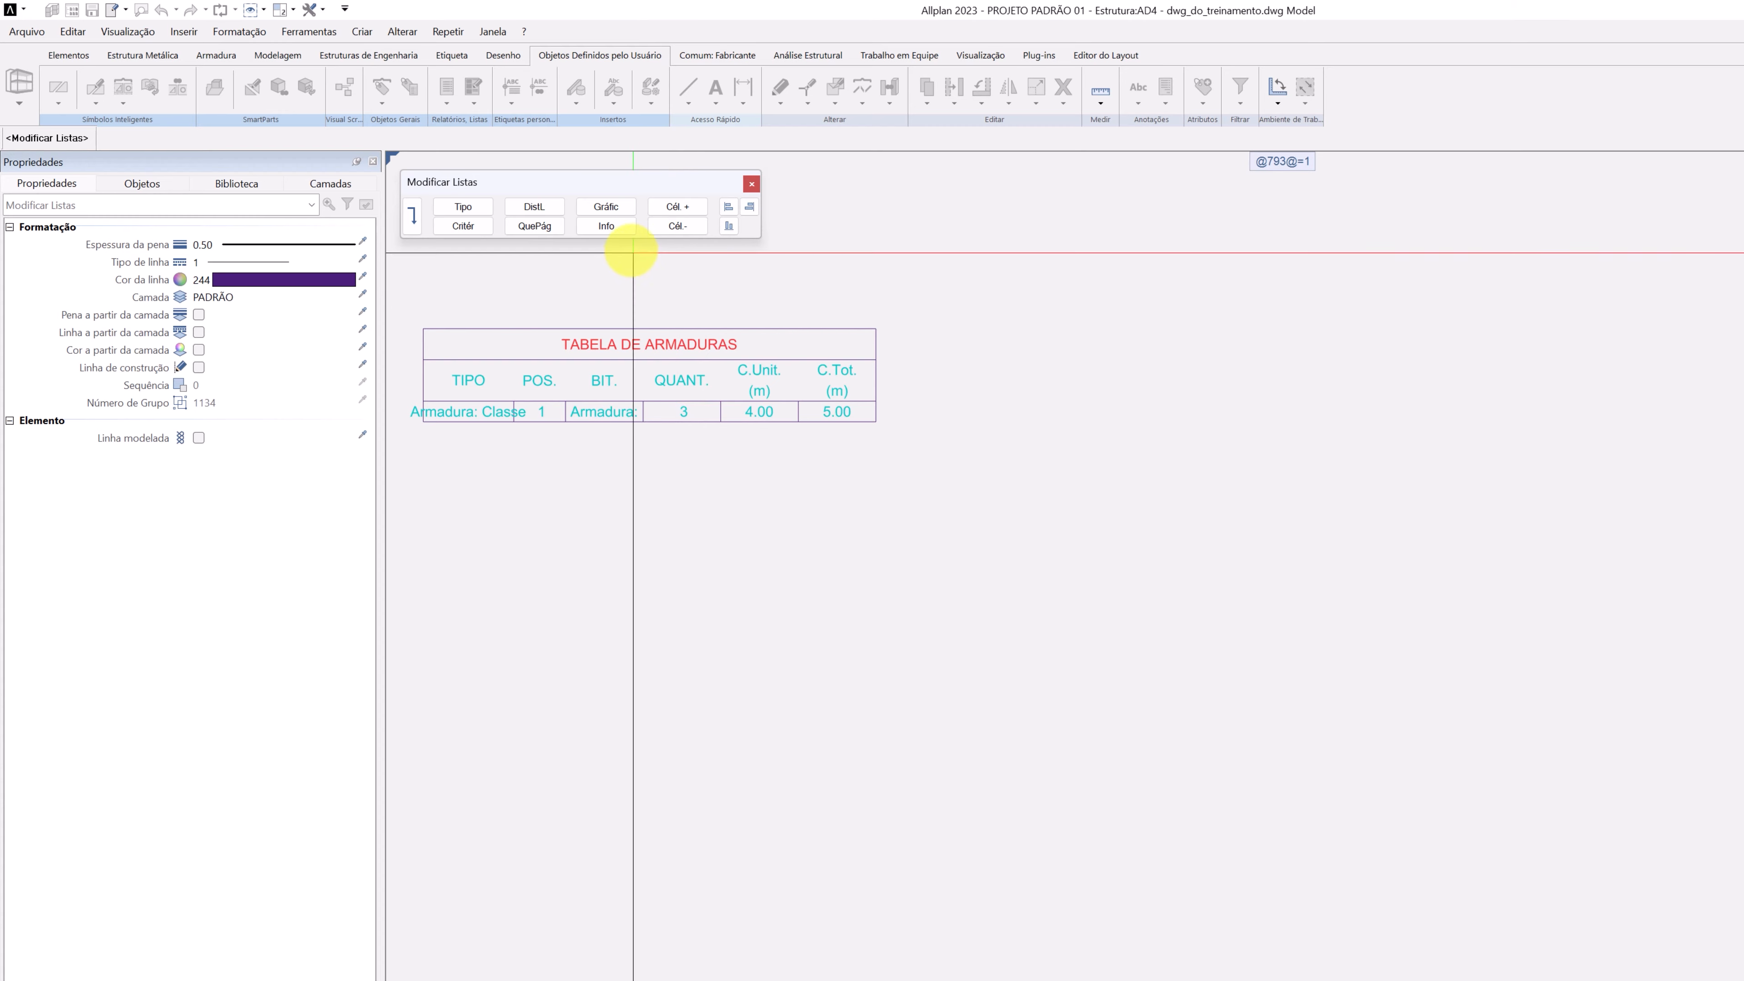
Set the unit of the C.Tot. (m) value cell, attribute Armadura: Comprimento total, to m in its cell properties.
{"action": "left_click", "coordinate": [614, 233]}
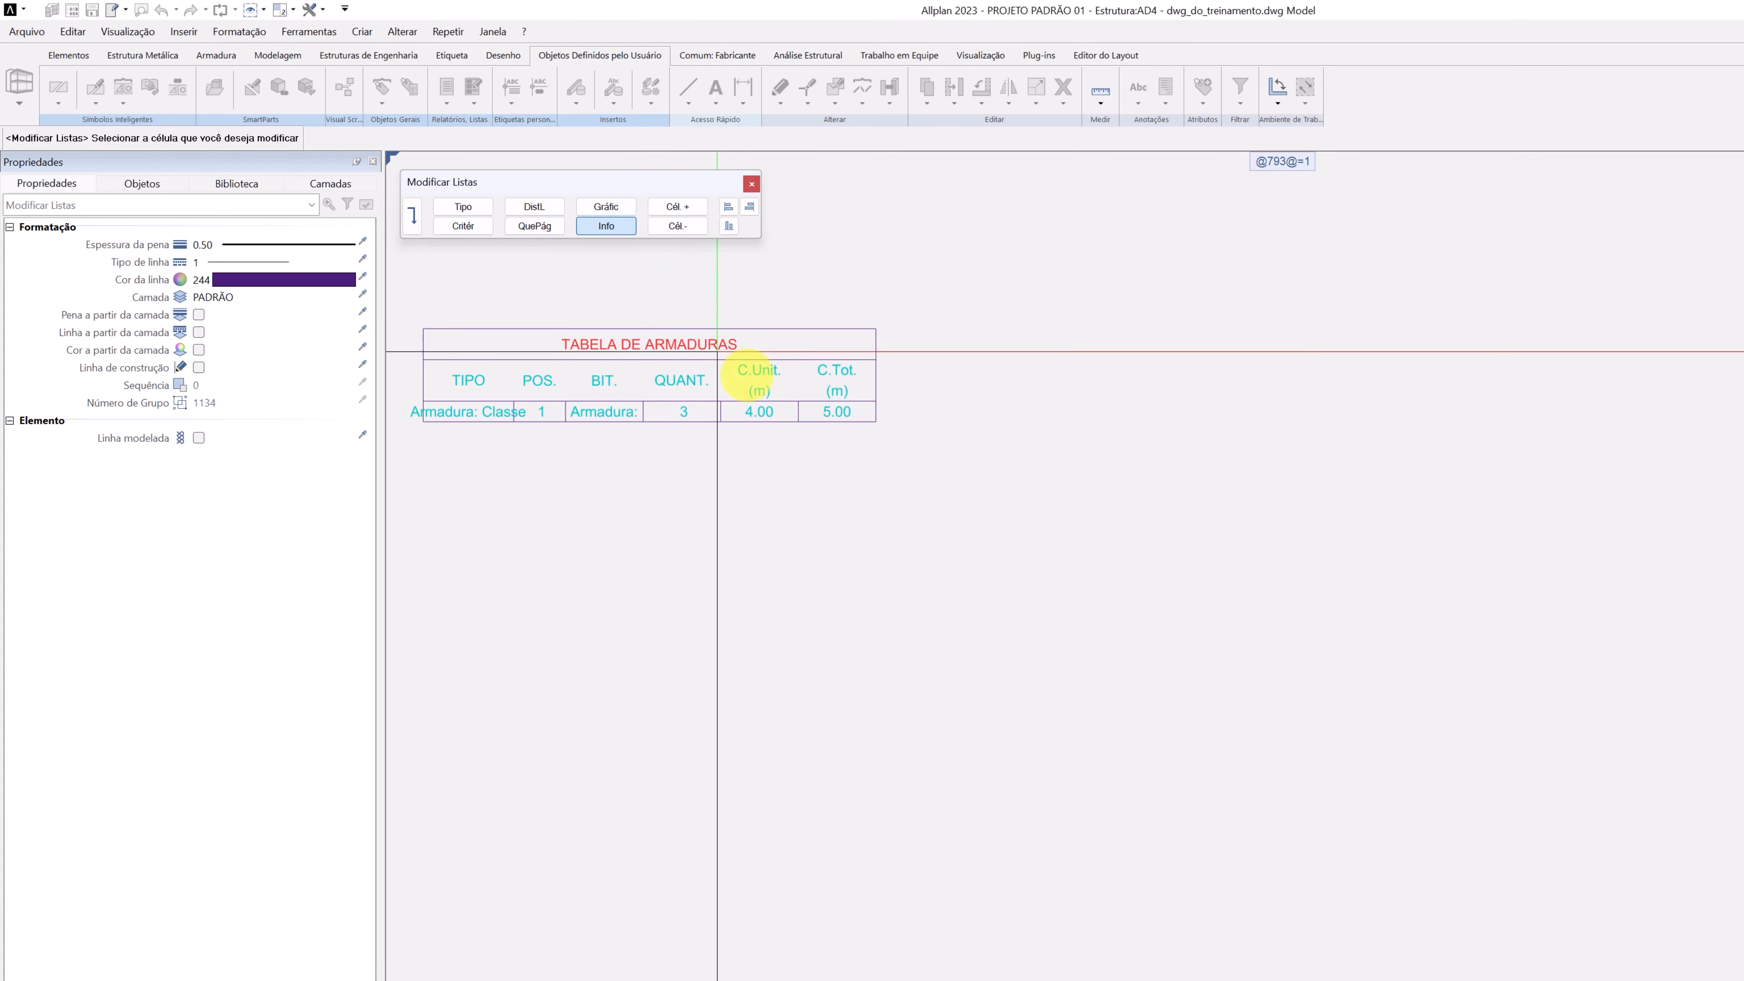
{"action": "left_click", "coordinate": [820, 417]}
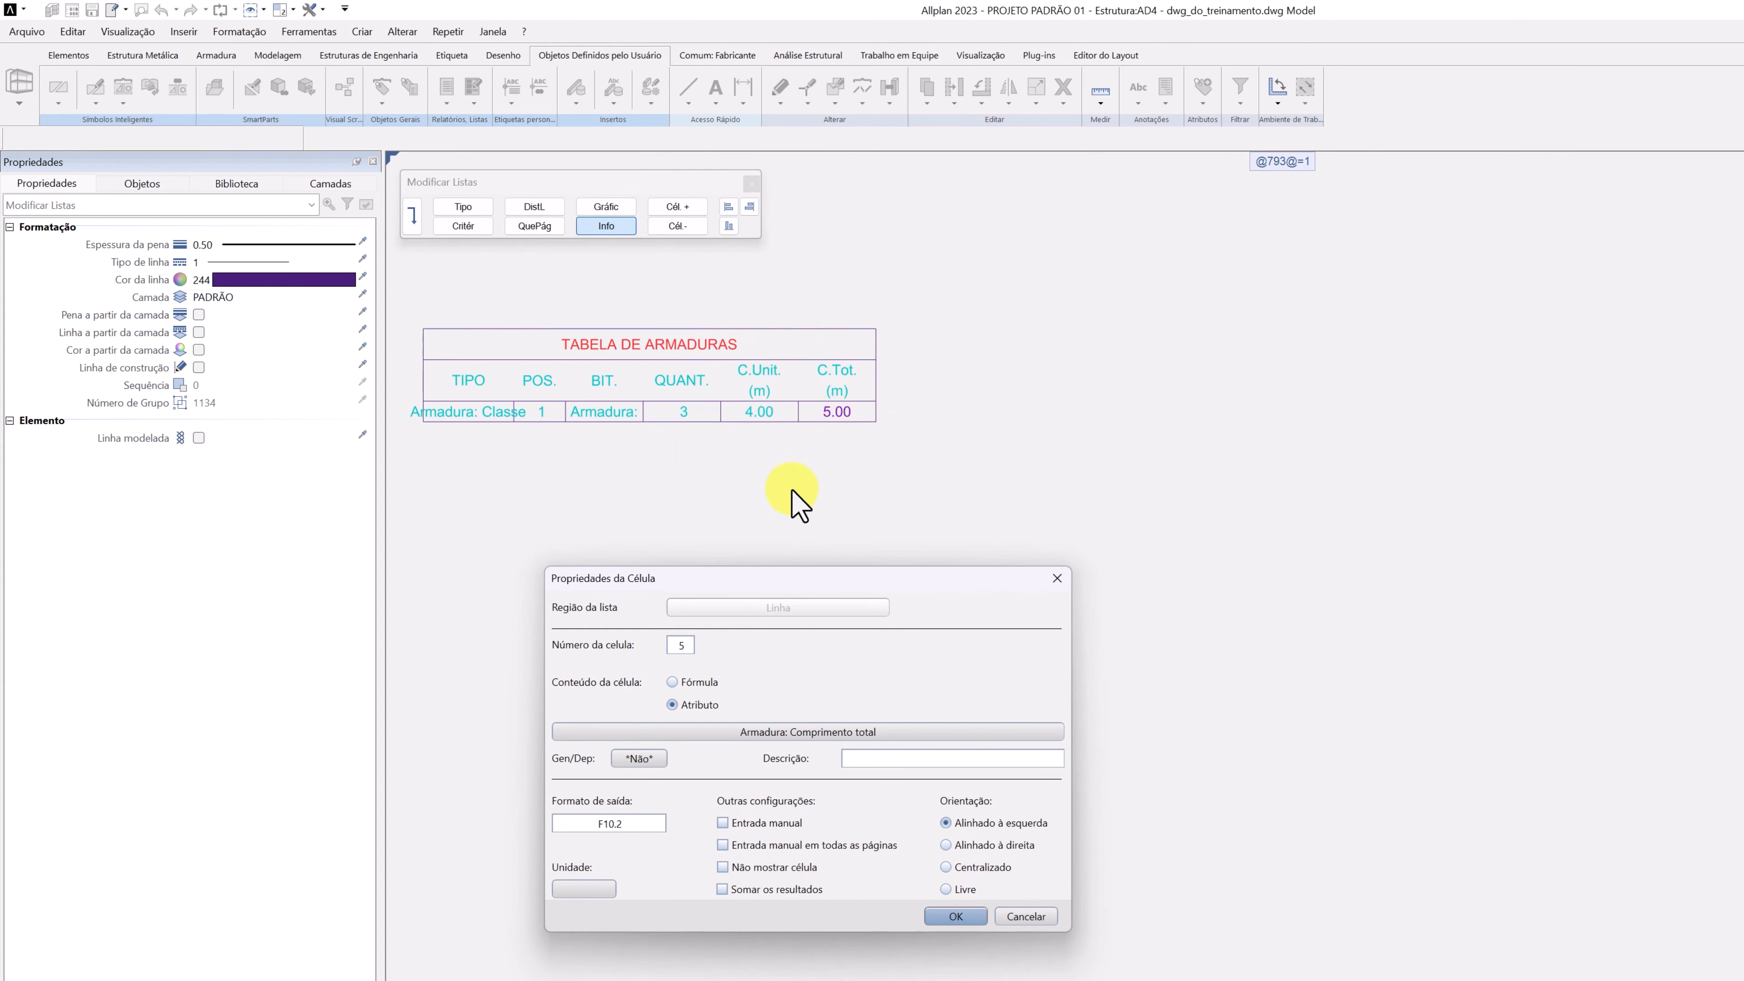
{"action": "left_click", "coordinate": [644, 823]}
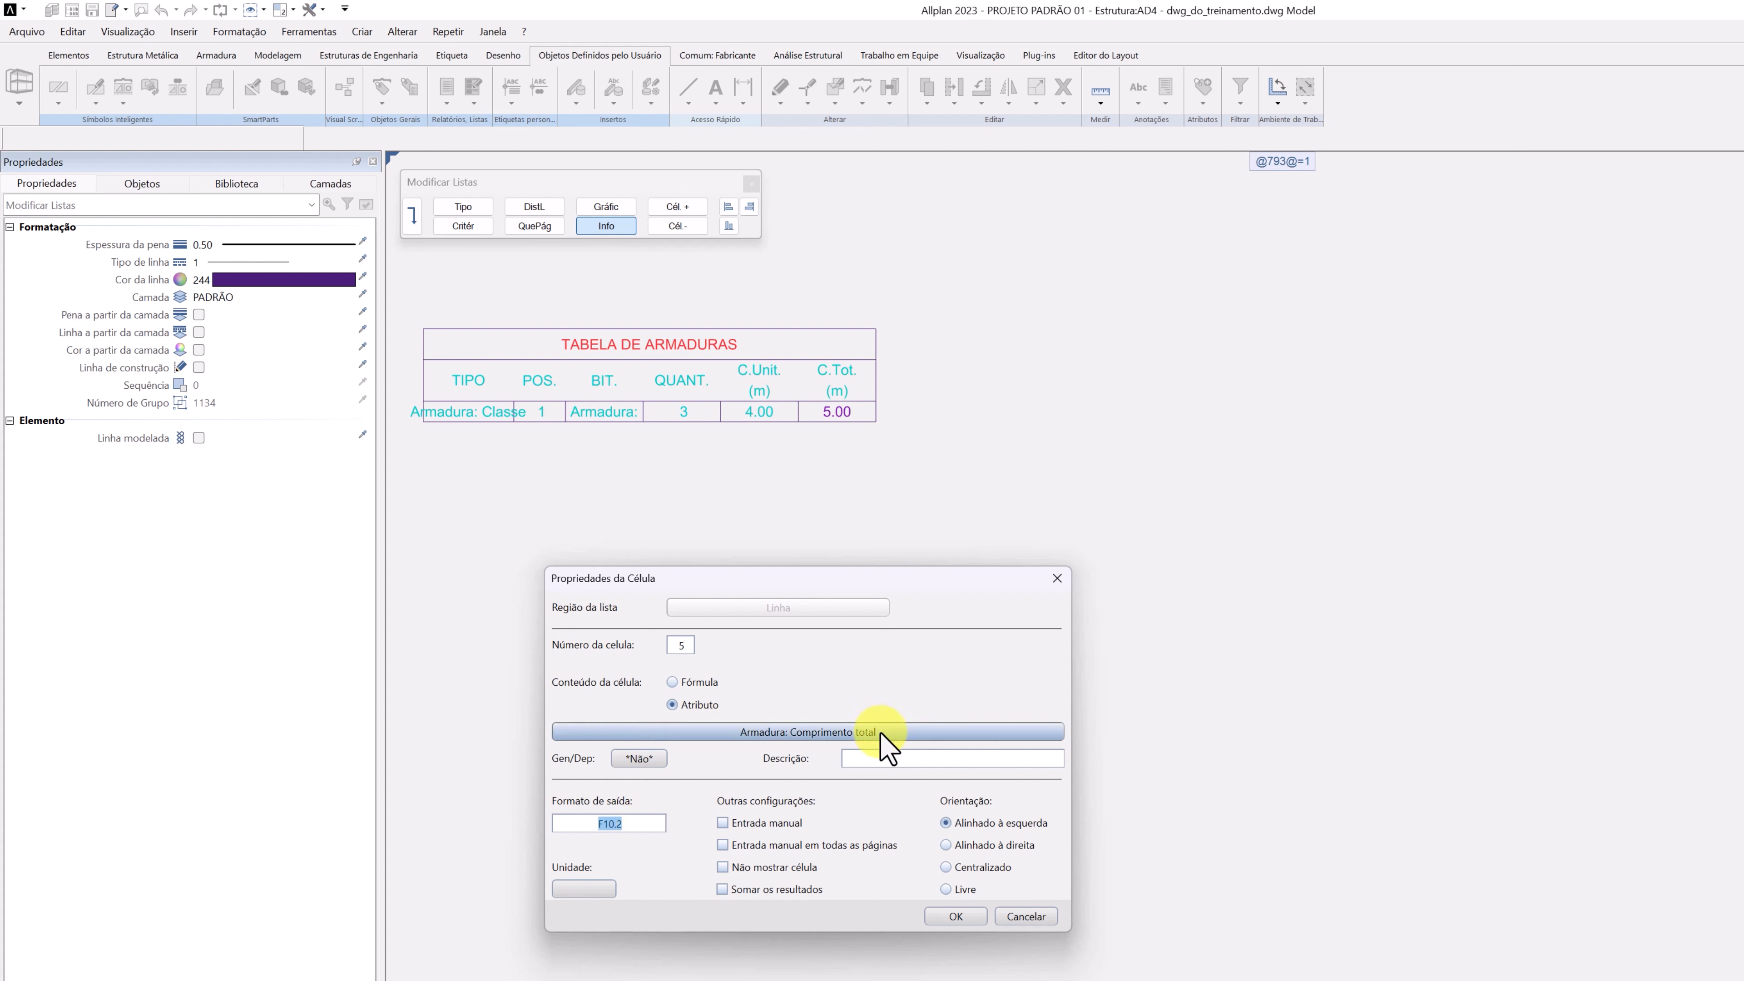
{"action": "left_click", "coordinate": [585, 887]}
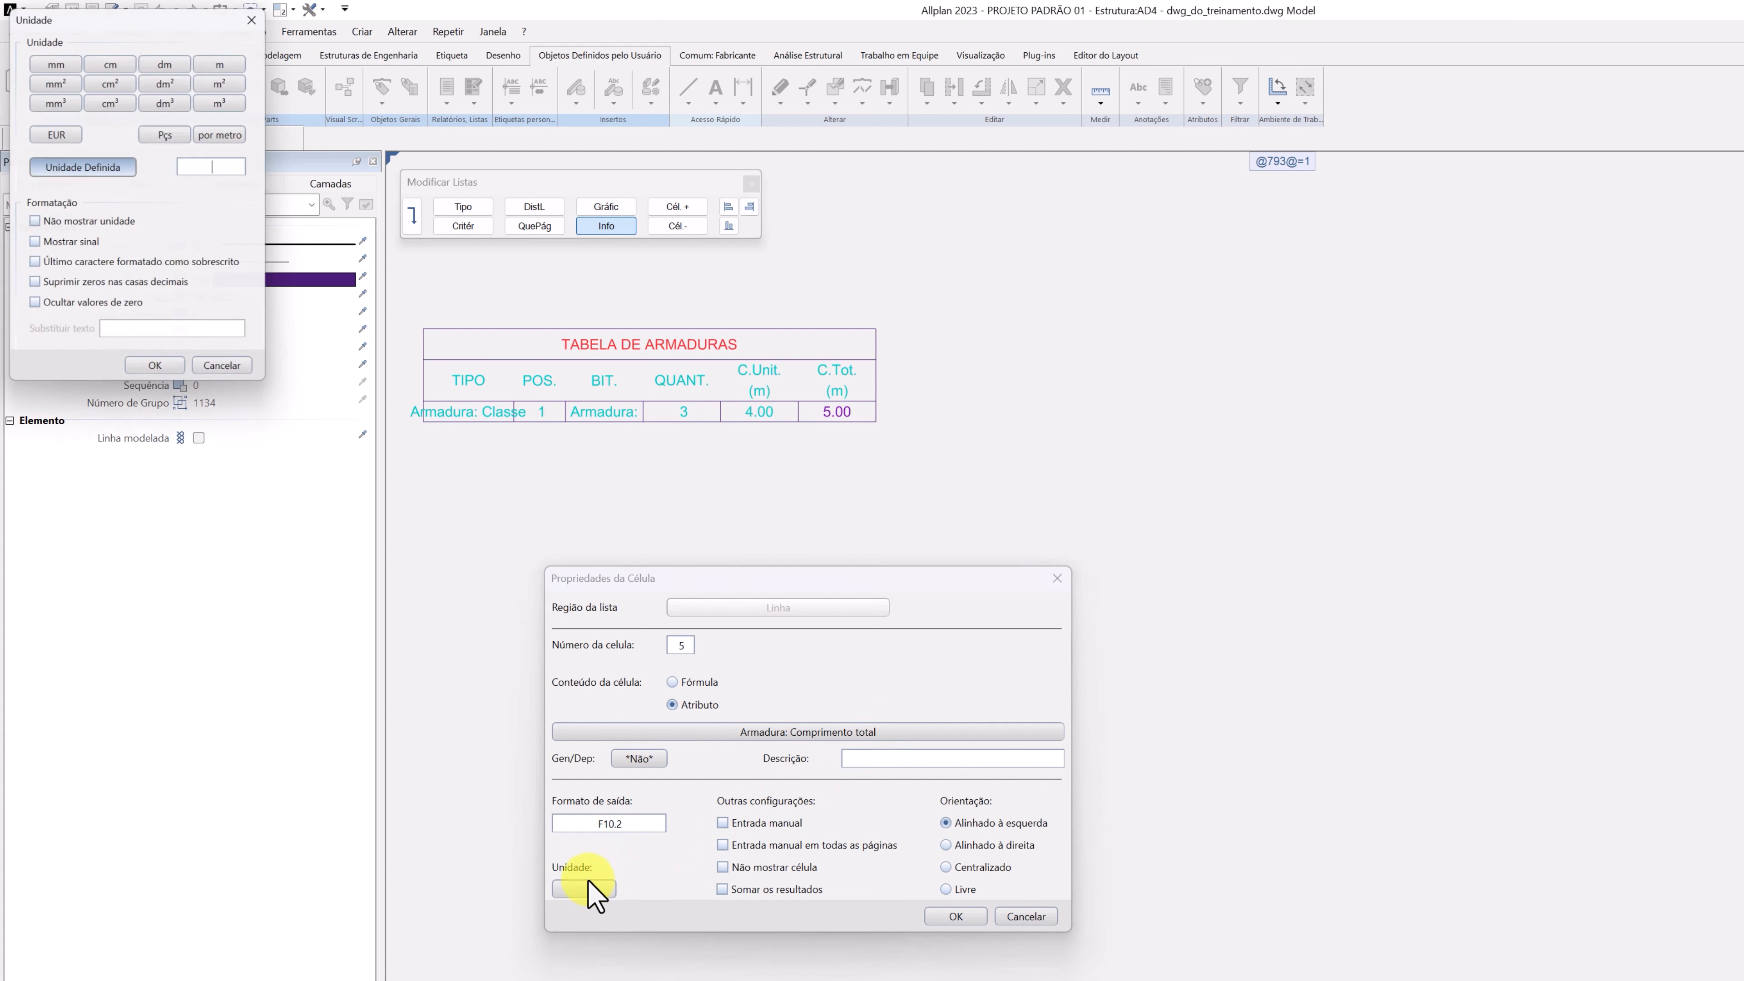
{"action": "left_click", "coordinate": [223, 59]}
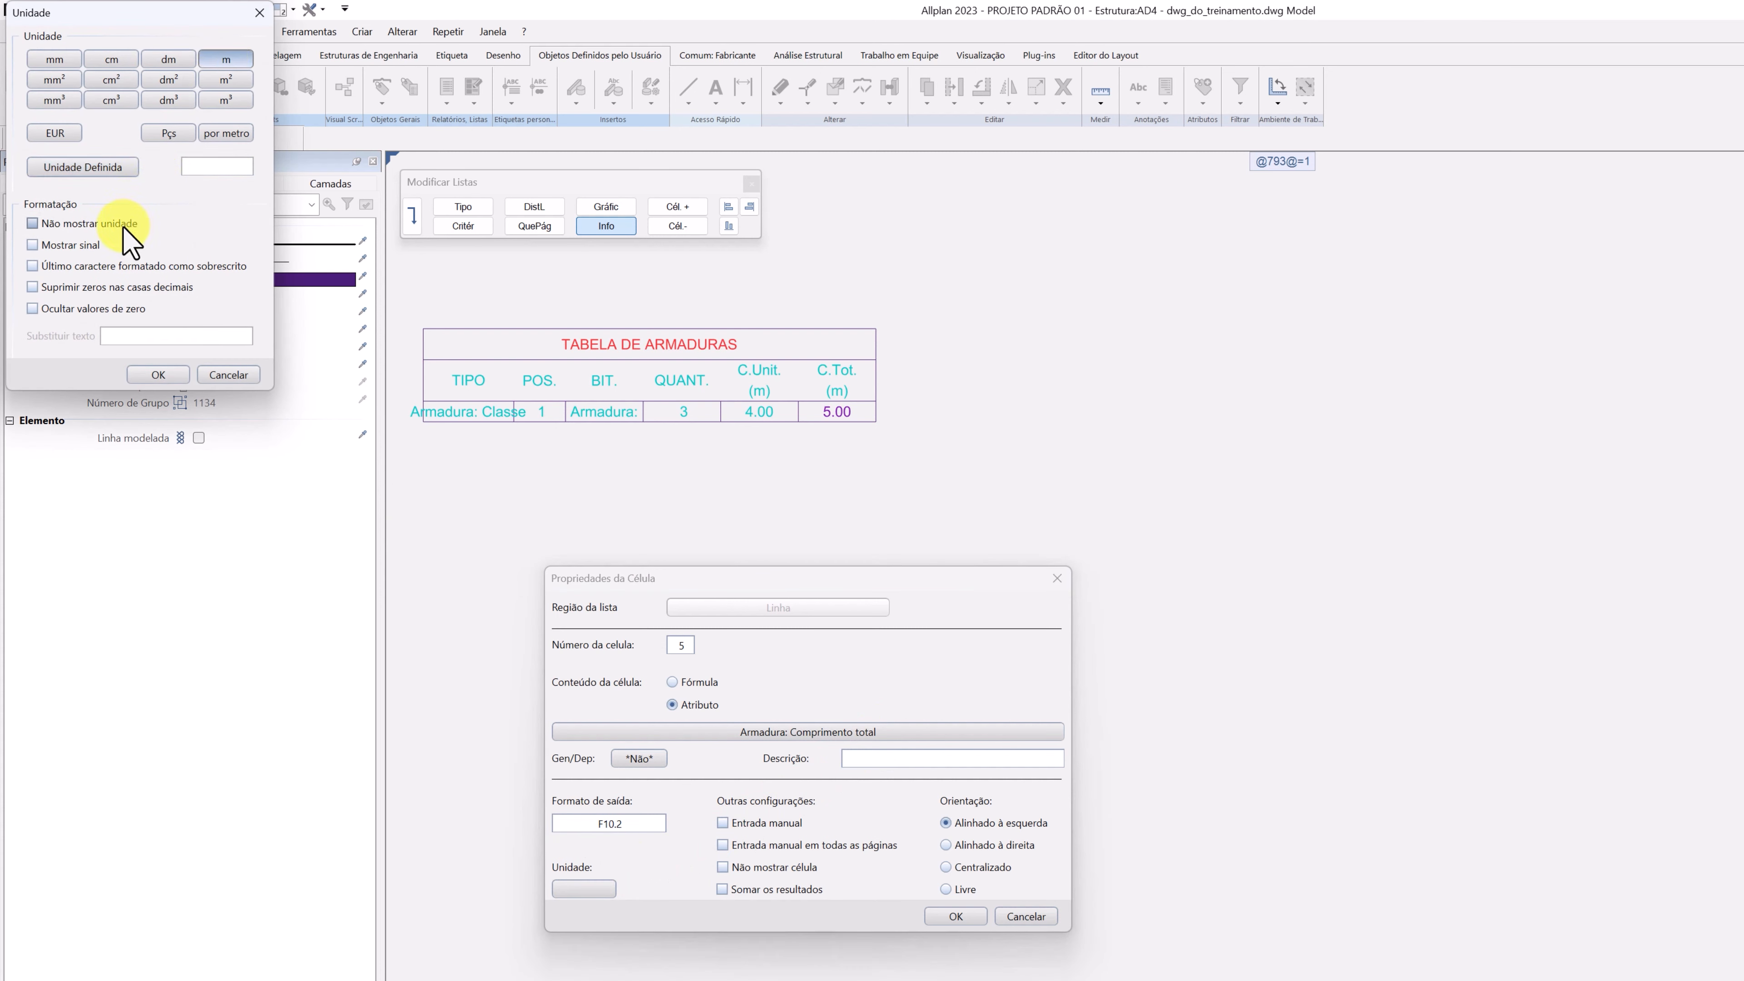
{"action": "left_click", "coordinate": [159, 375]}
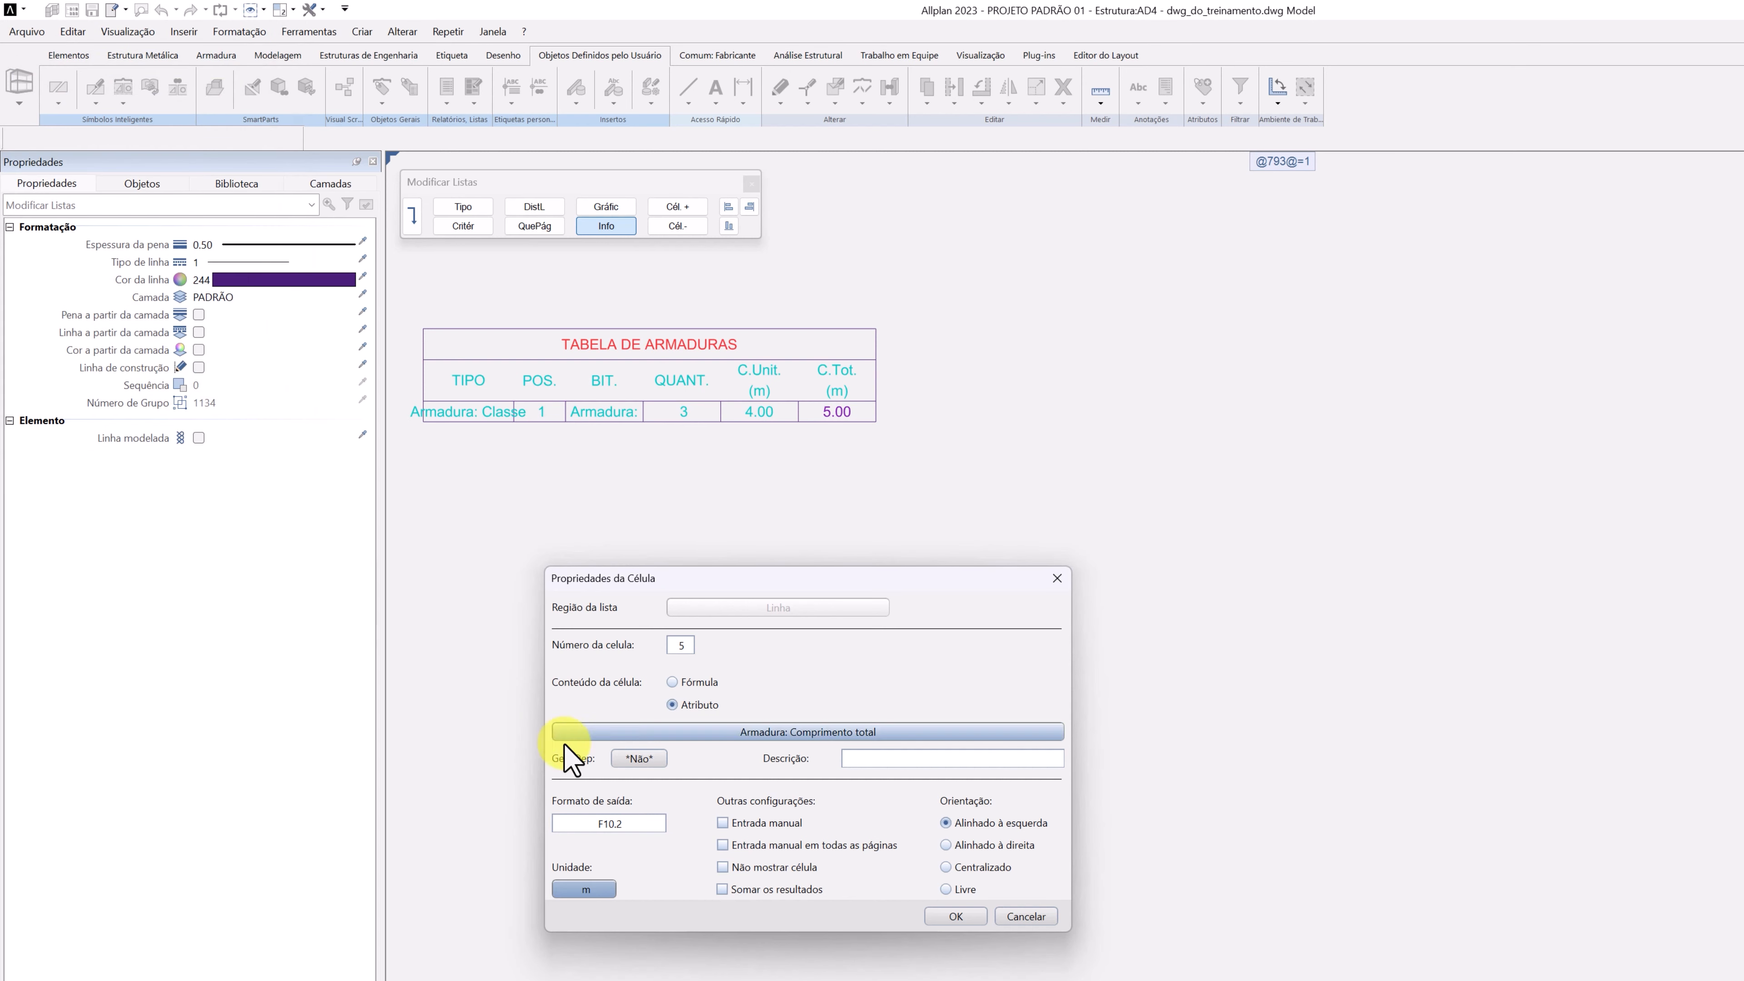
{"action": "left_click", "coordinate": [955, 917]}
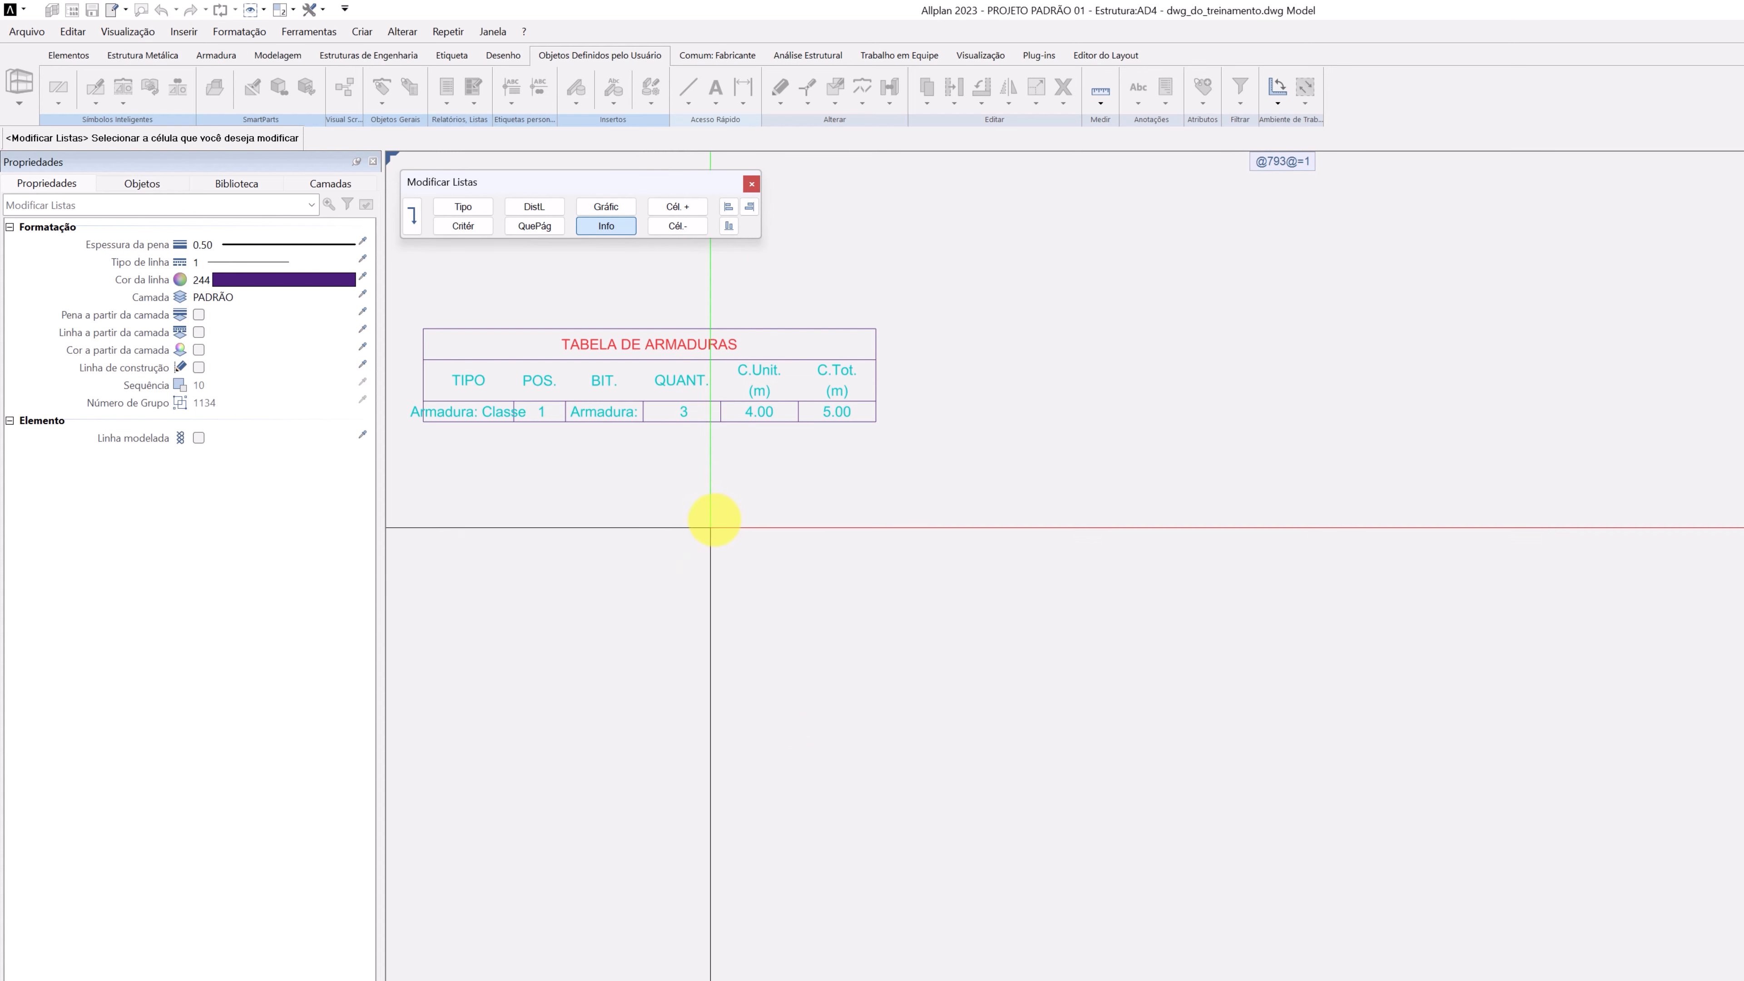
Switch the C.Unit. (m) value cell's content to Fórmula and clear the existing expression in the formula editor.
{"action": "left_click", "coordinate": [753, 416]}
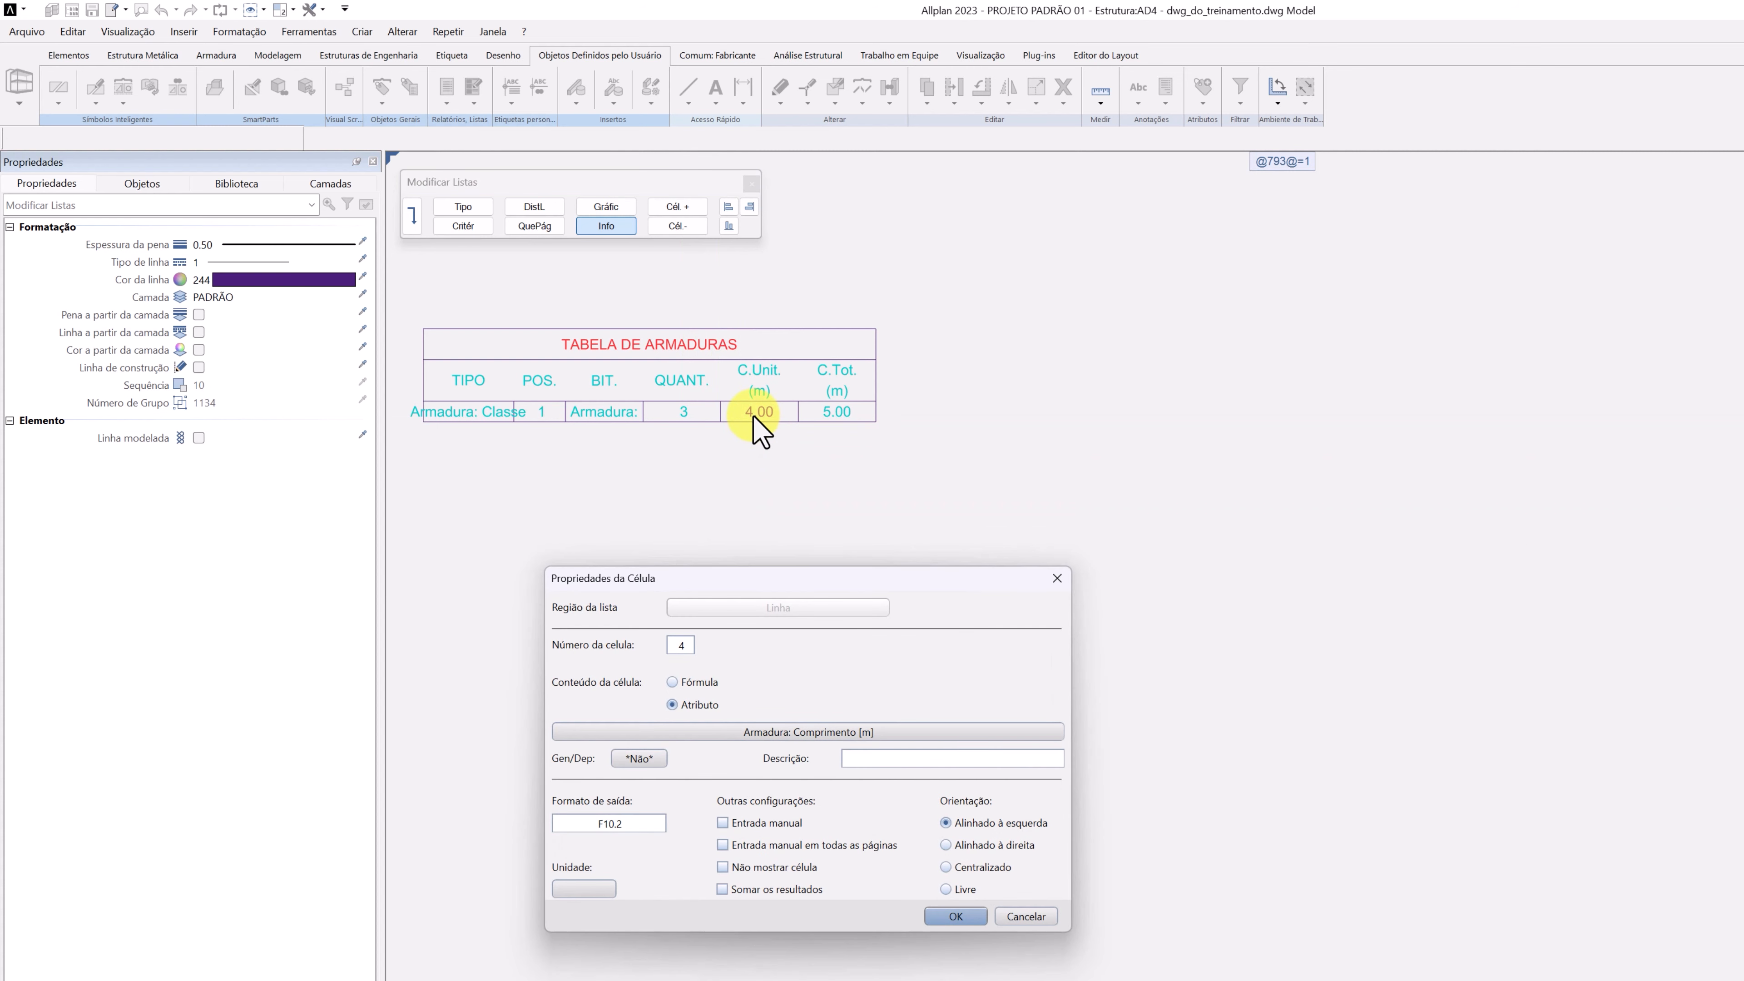
{"action": "left_click", "coordinate": [703, 680]}
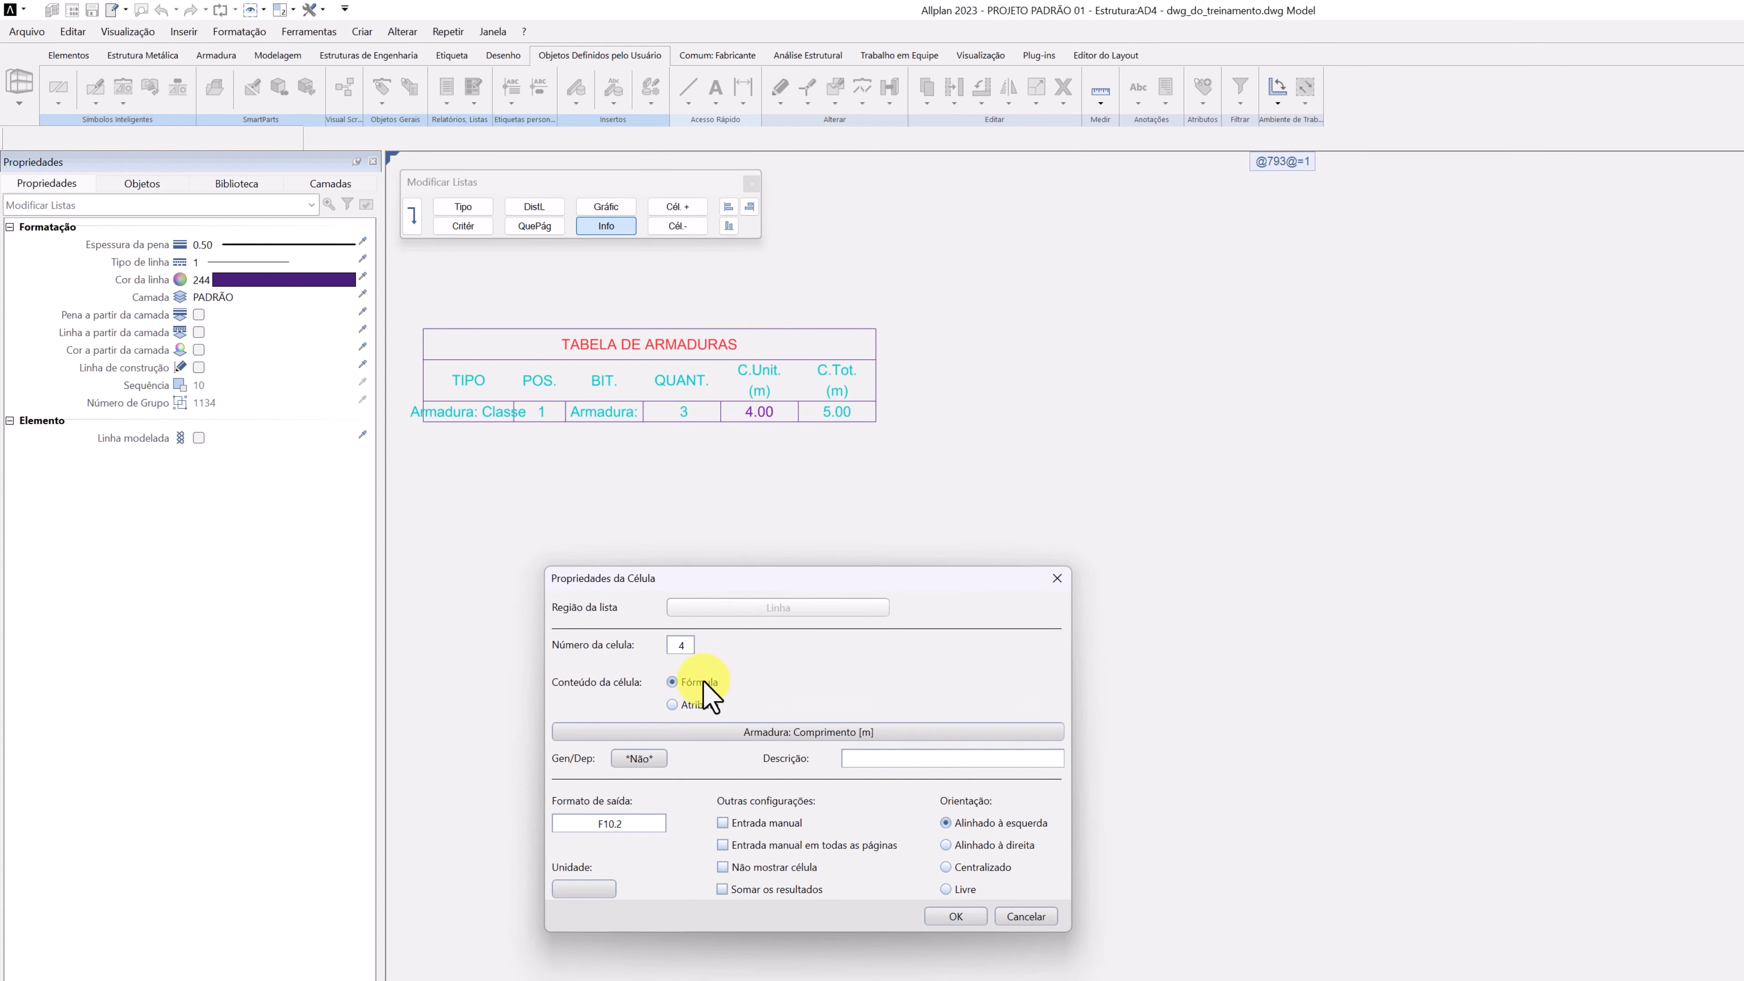
{"action": "left_click", "coordinate": [792, 730]}
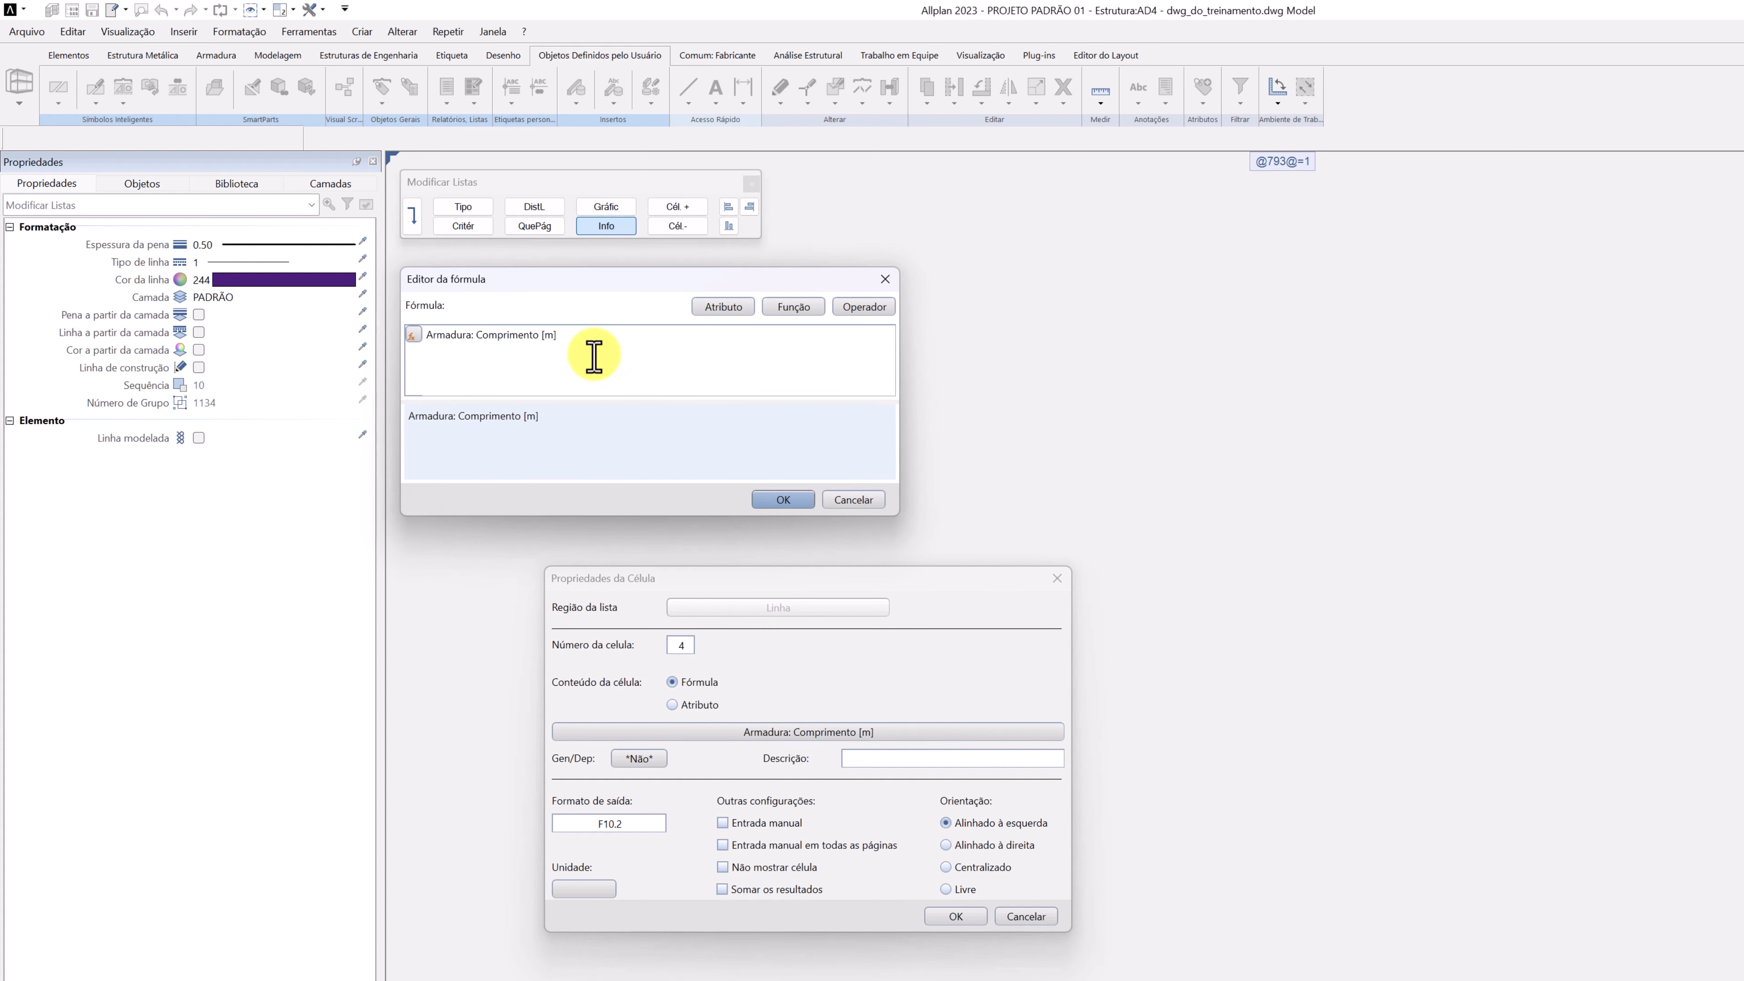
{"action": "left_click_drag", "start_coordinate": [558, 336], "coordinate": [415, 335]}
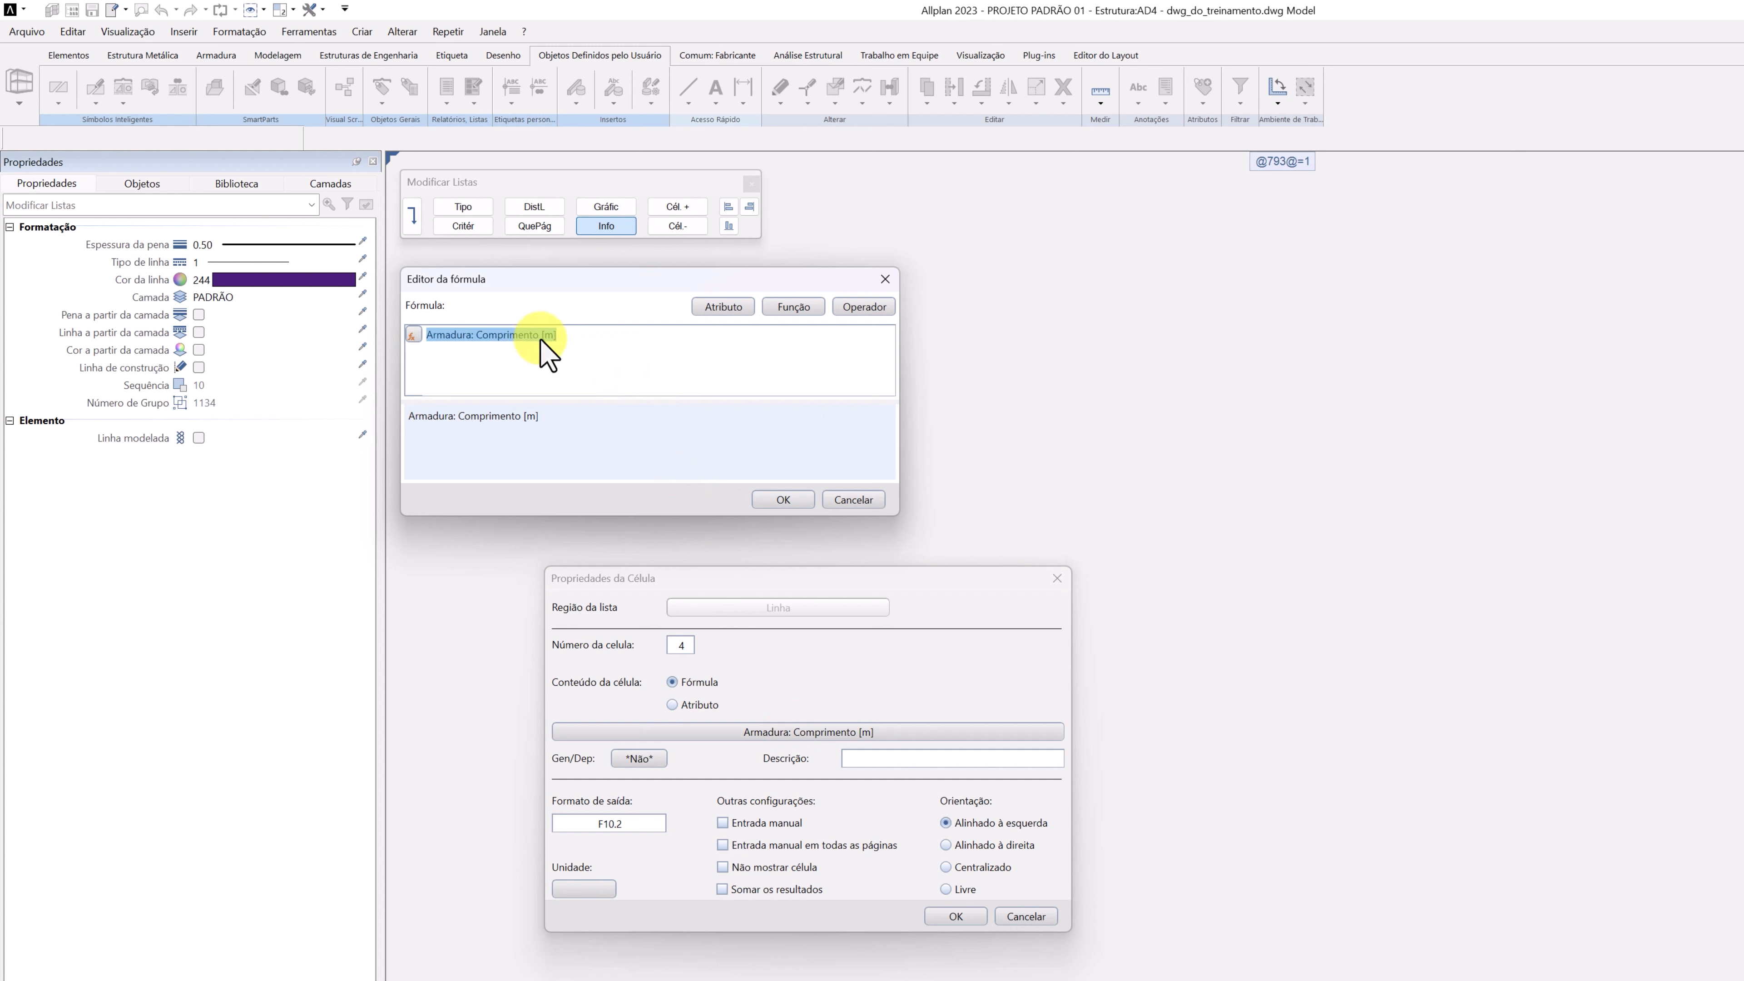
{"action": "key", "text": "Delete"}
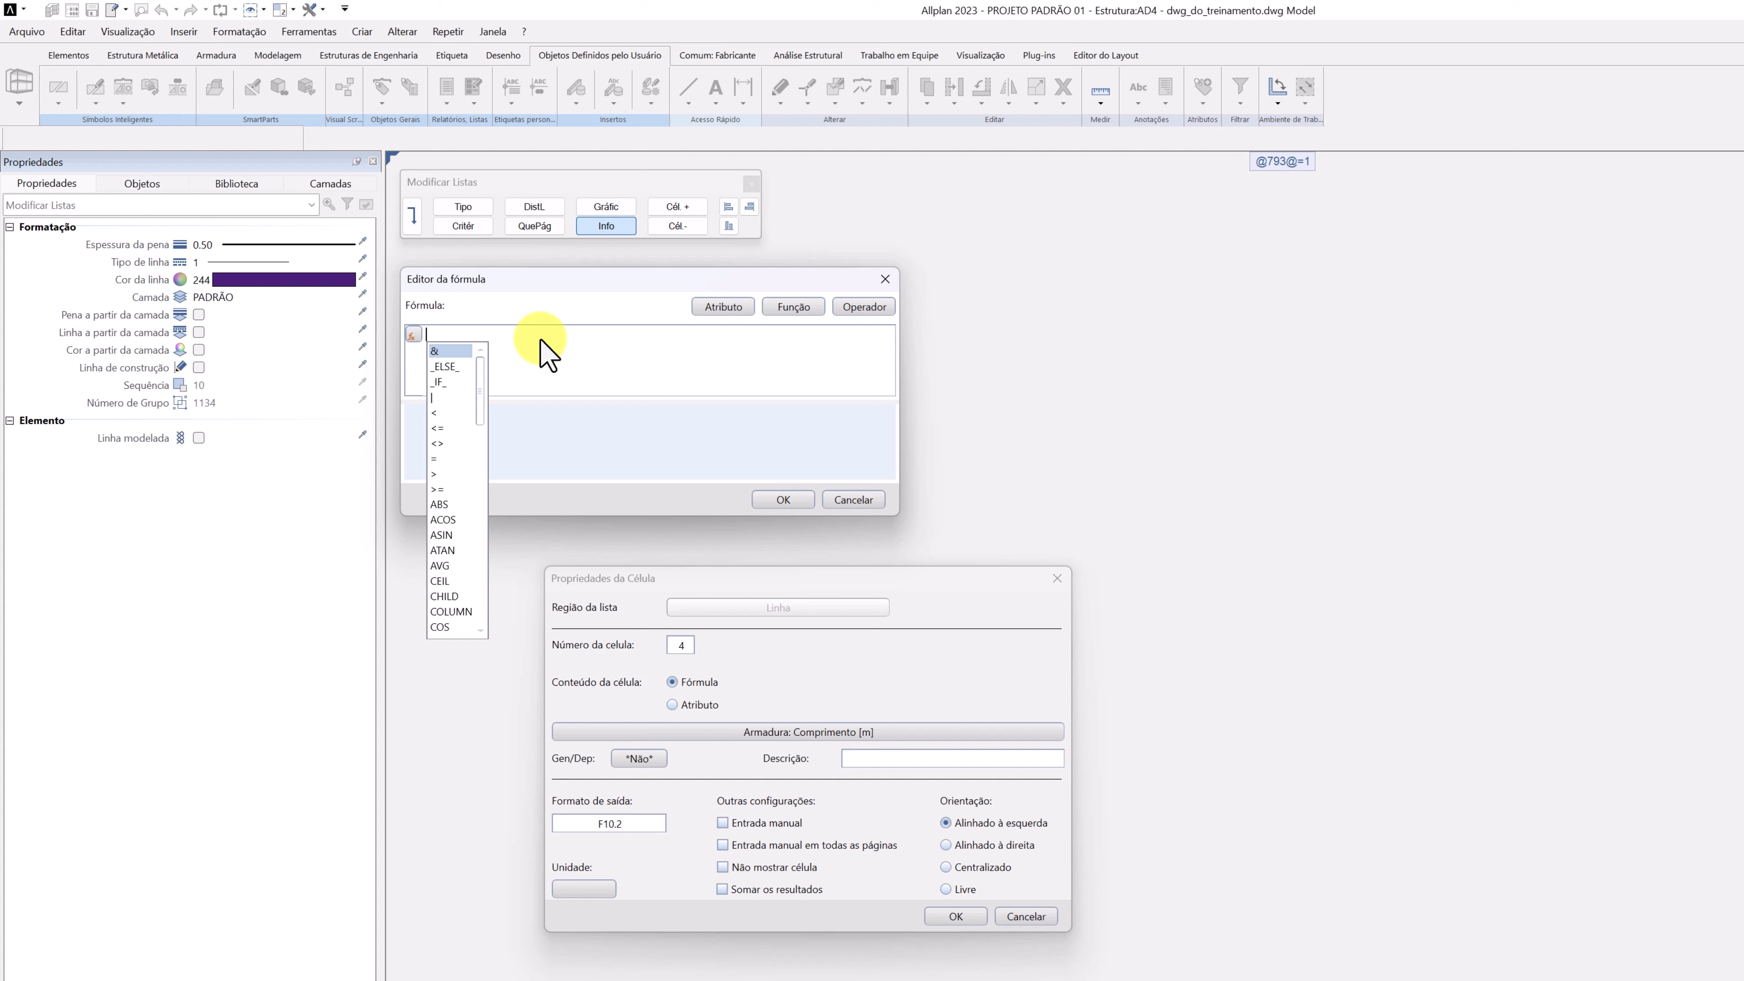
{"action": "double_click", "coordinate": [458, 382]}
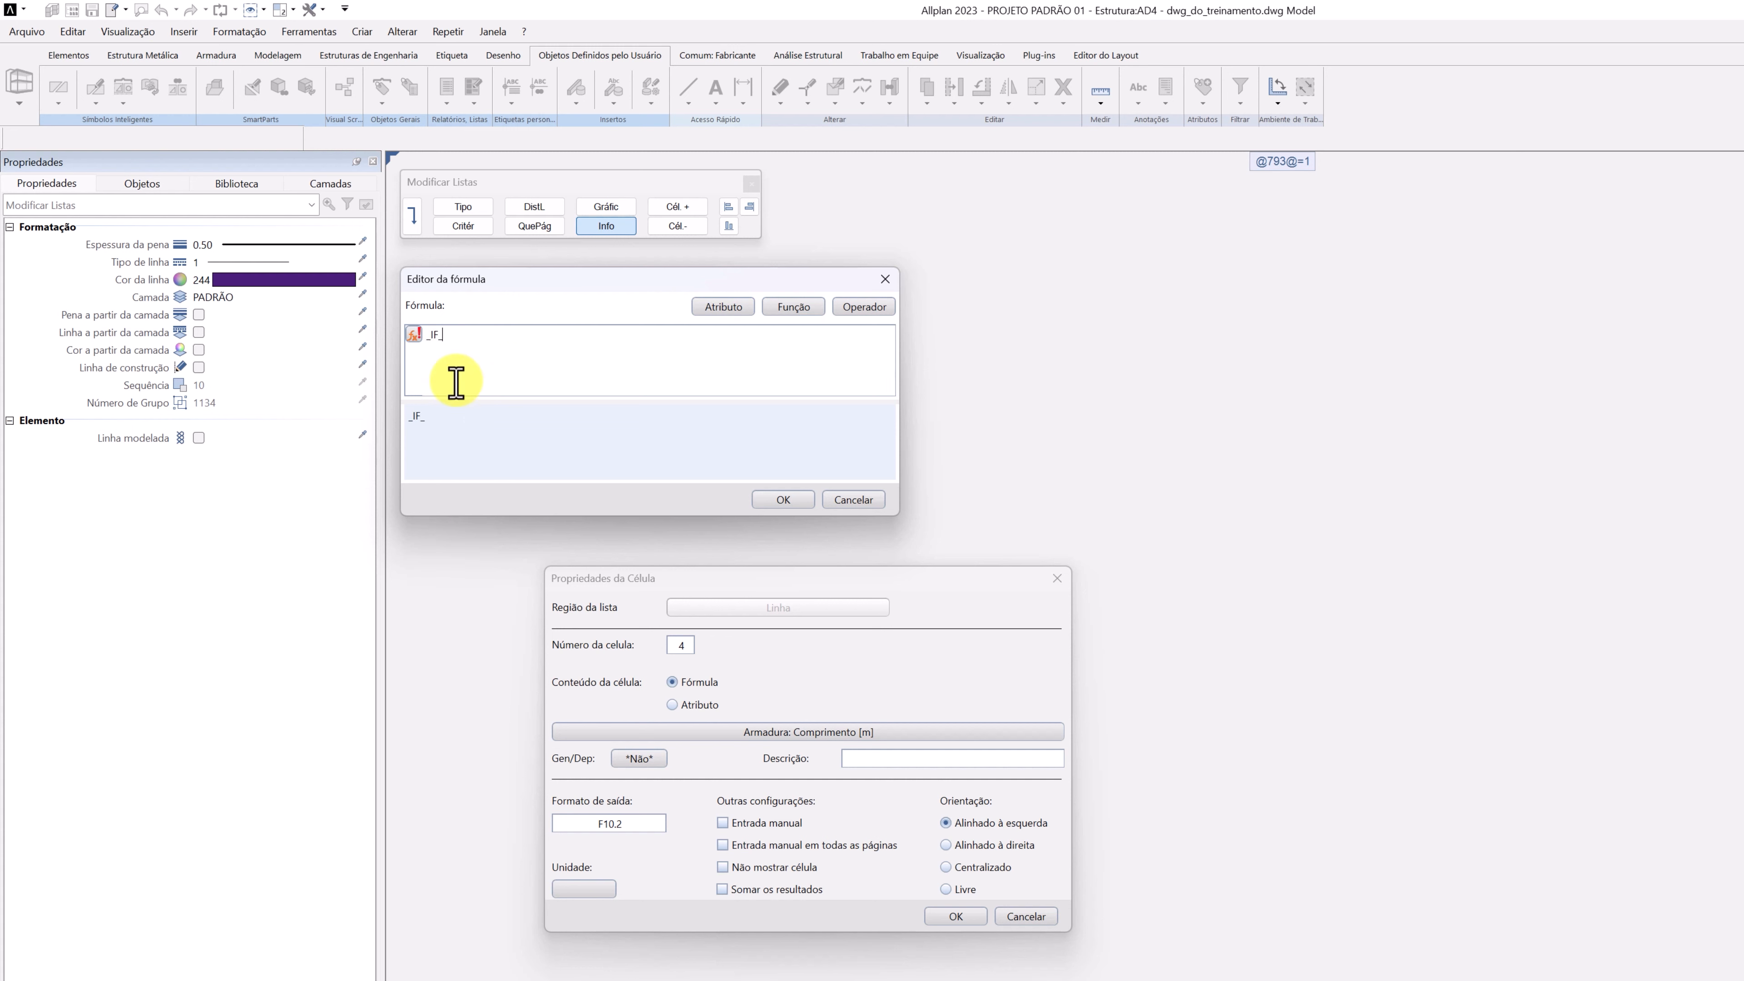
{"action": "type", "text": "("}
{"action": "key", "text": "Escape"}
{"action": "type", "text": "@POLI"}
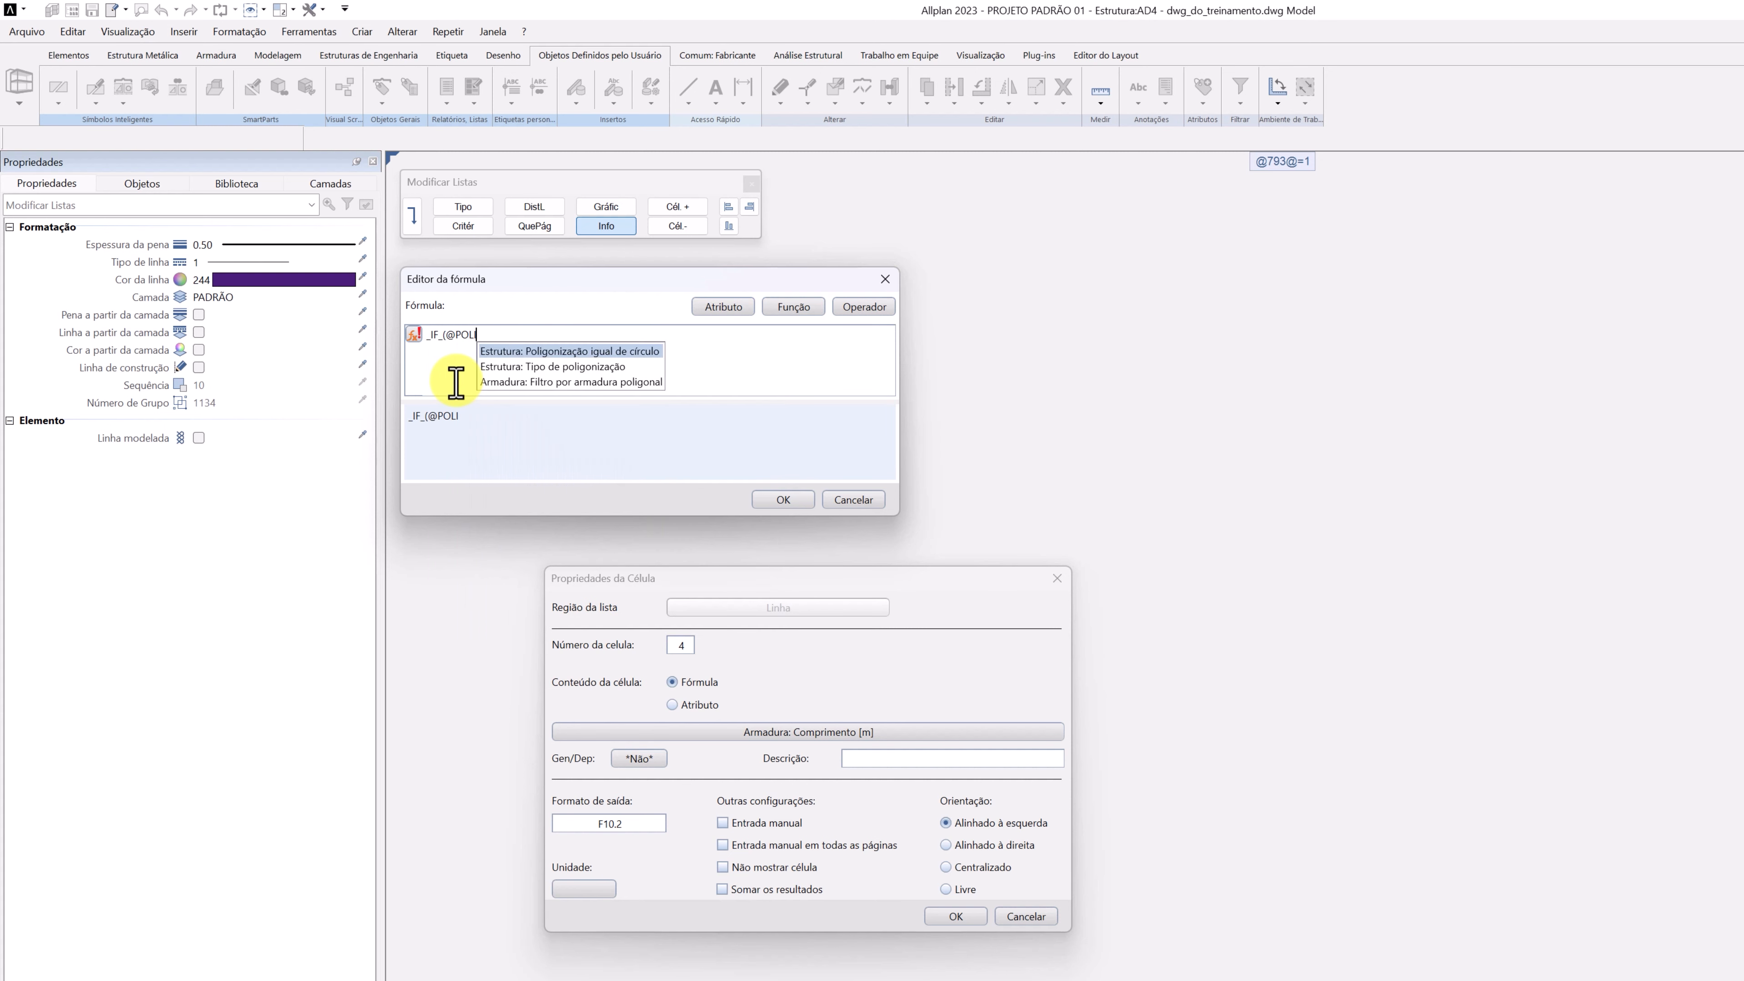
{"action": "left_click", "coordinate": [518, 382]}
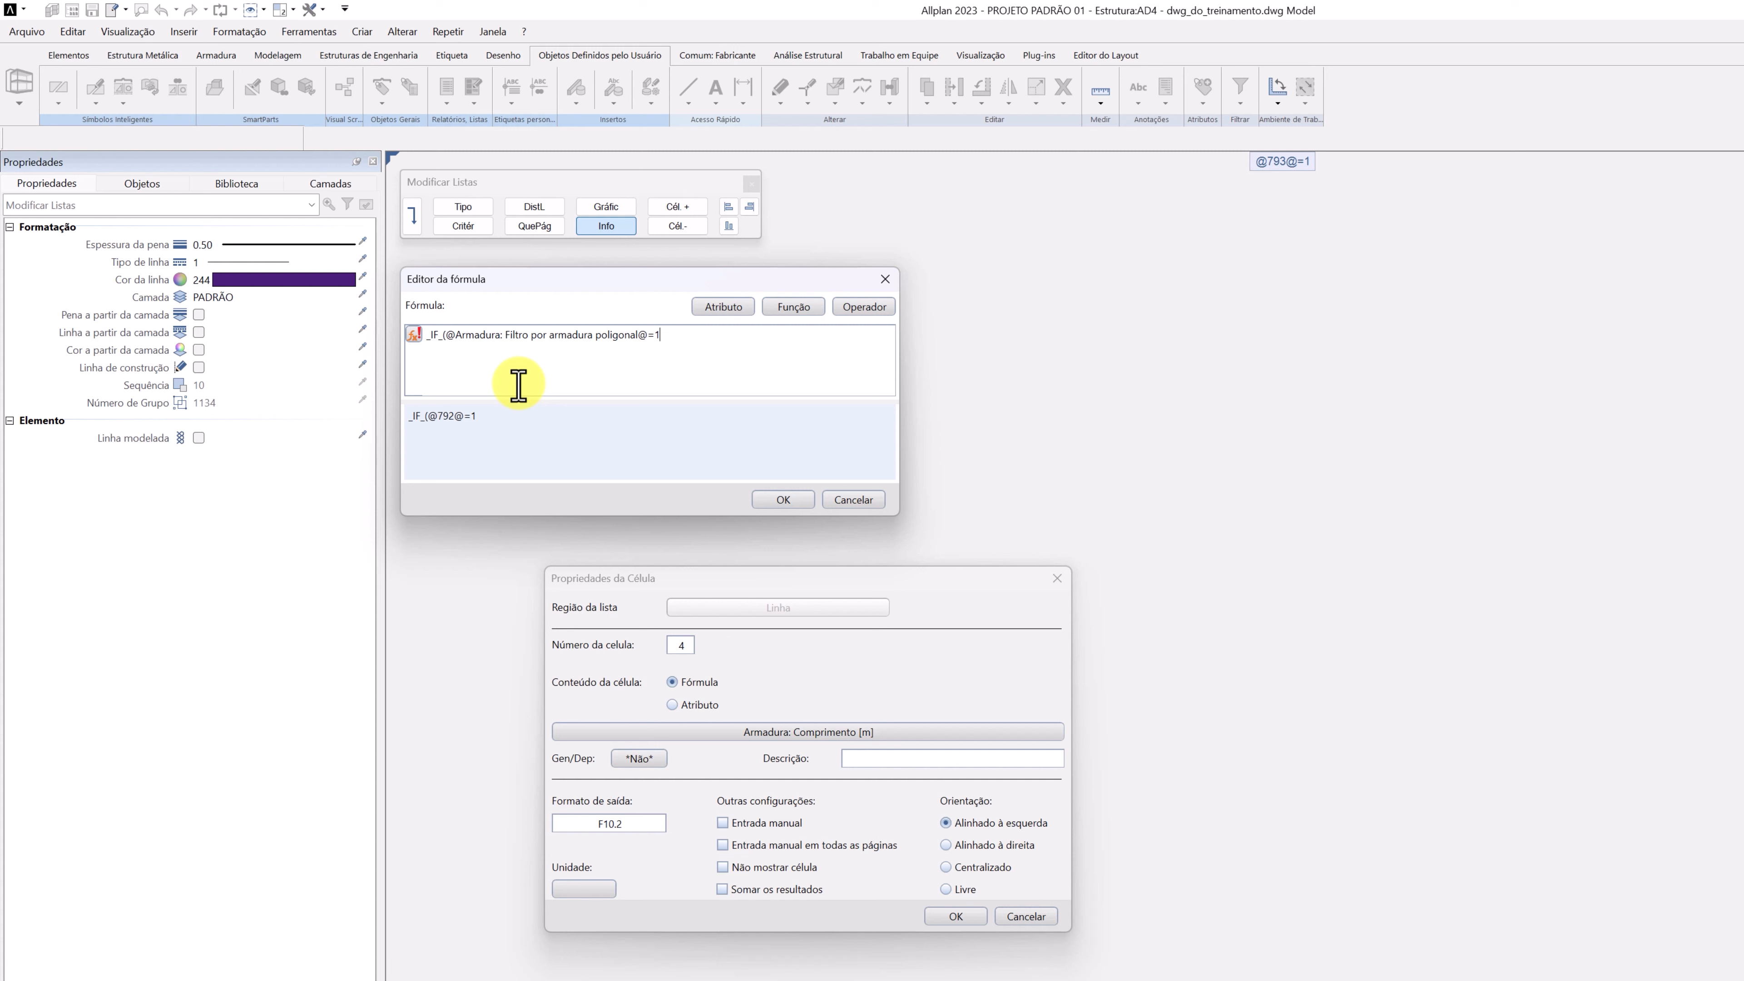
{"action": "type", "text": ")"}
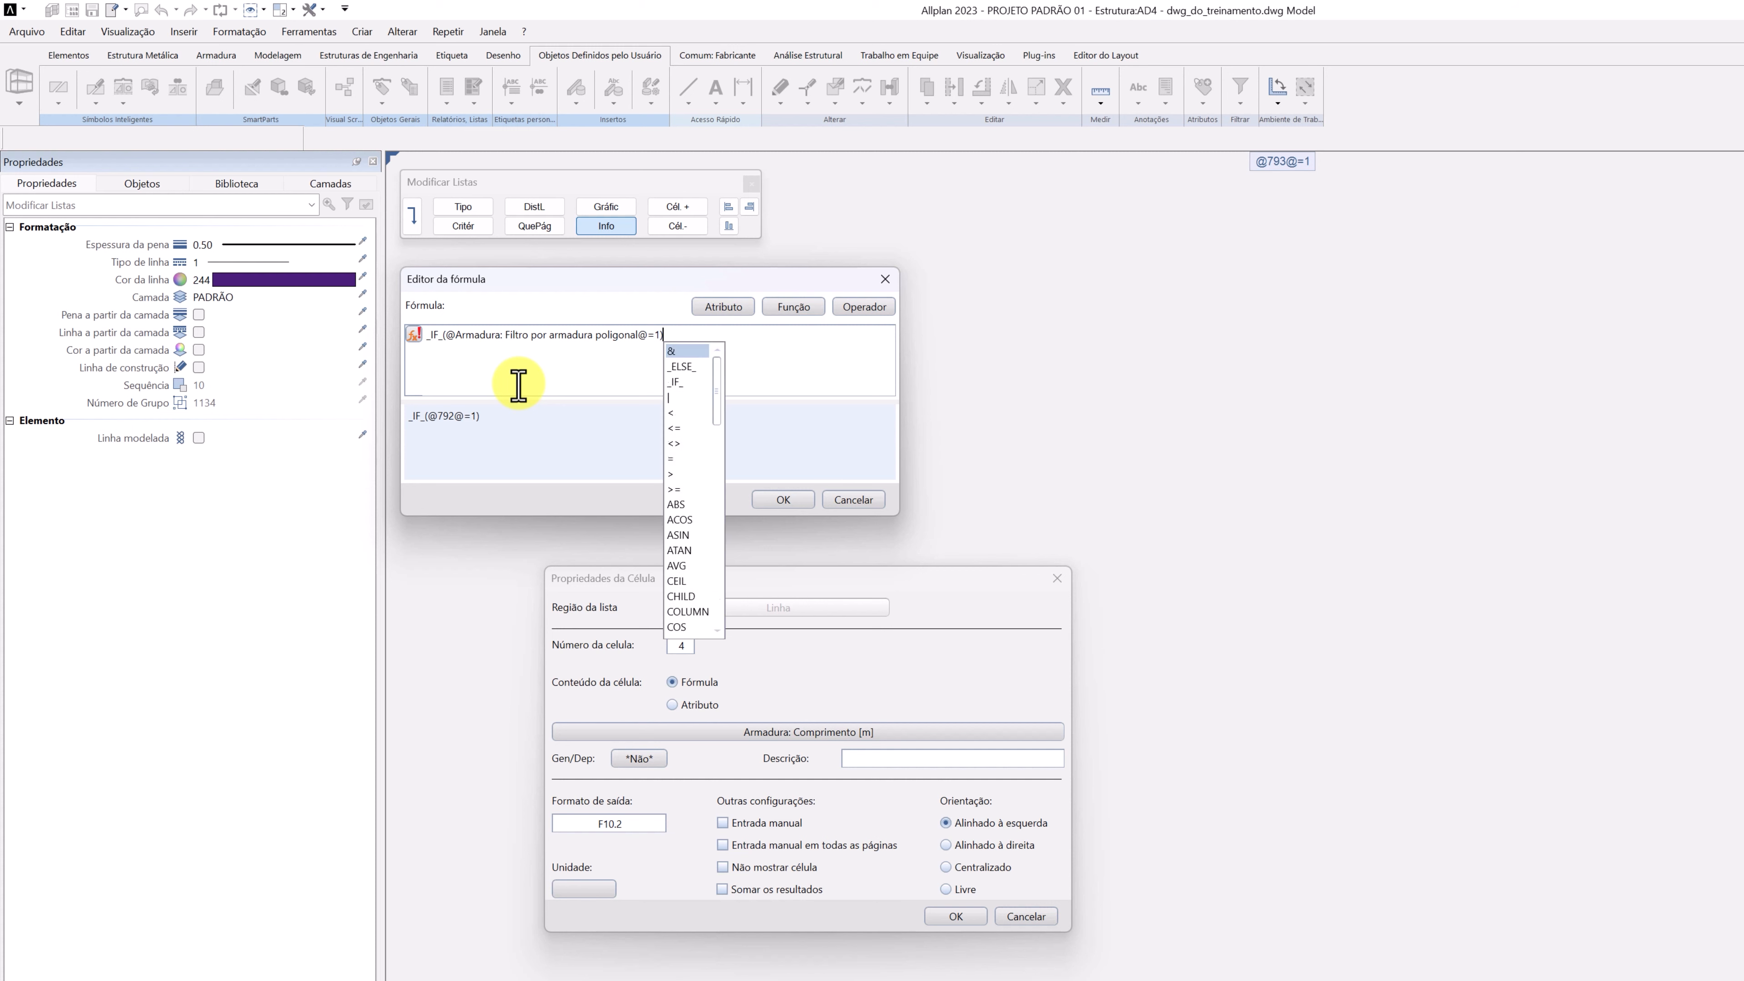
Complete the formula with "VAR."_ELSE_@Armadura: Comprimento [m]@ and accept it.
{"action": "type", "text": "\"\""}
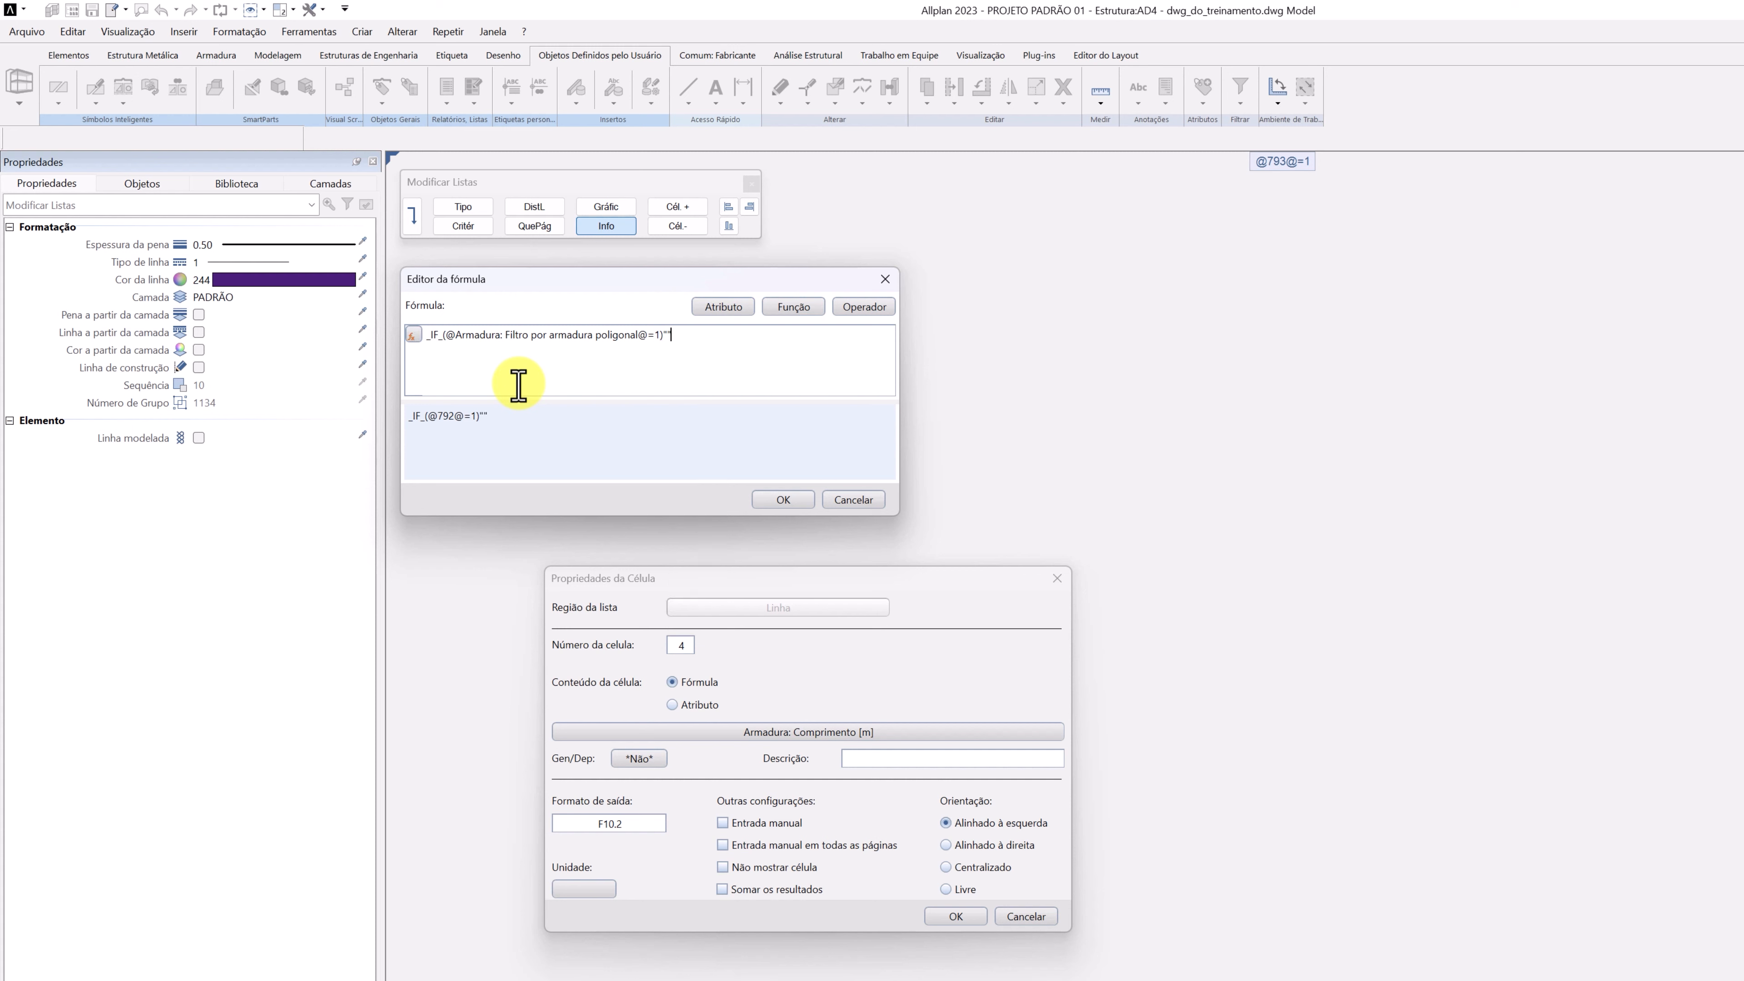
{"action": "type", "text": "VAR."}
{"action": "type", "text": "_ELSE_@COMP"}
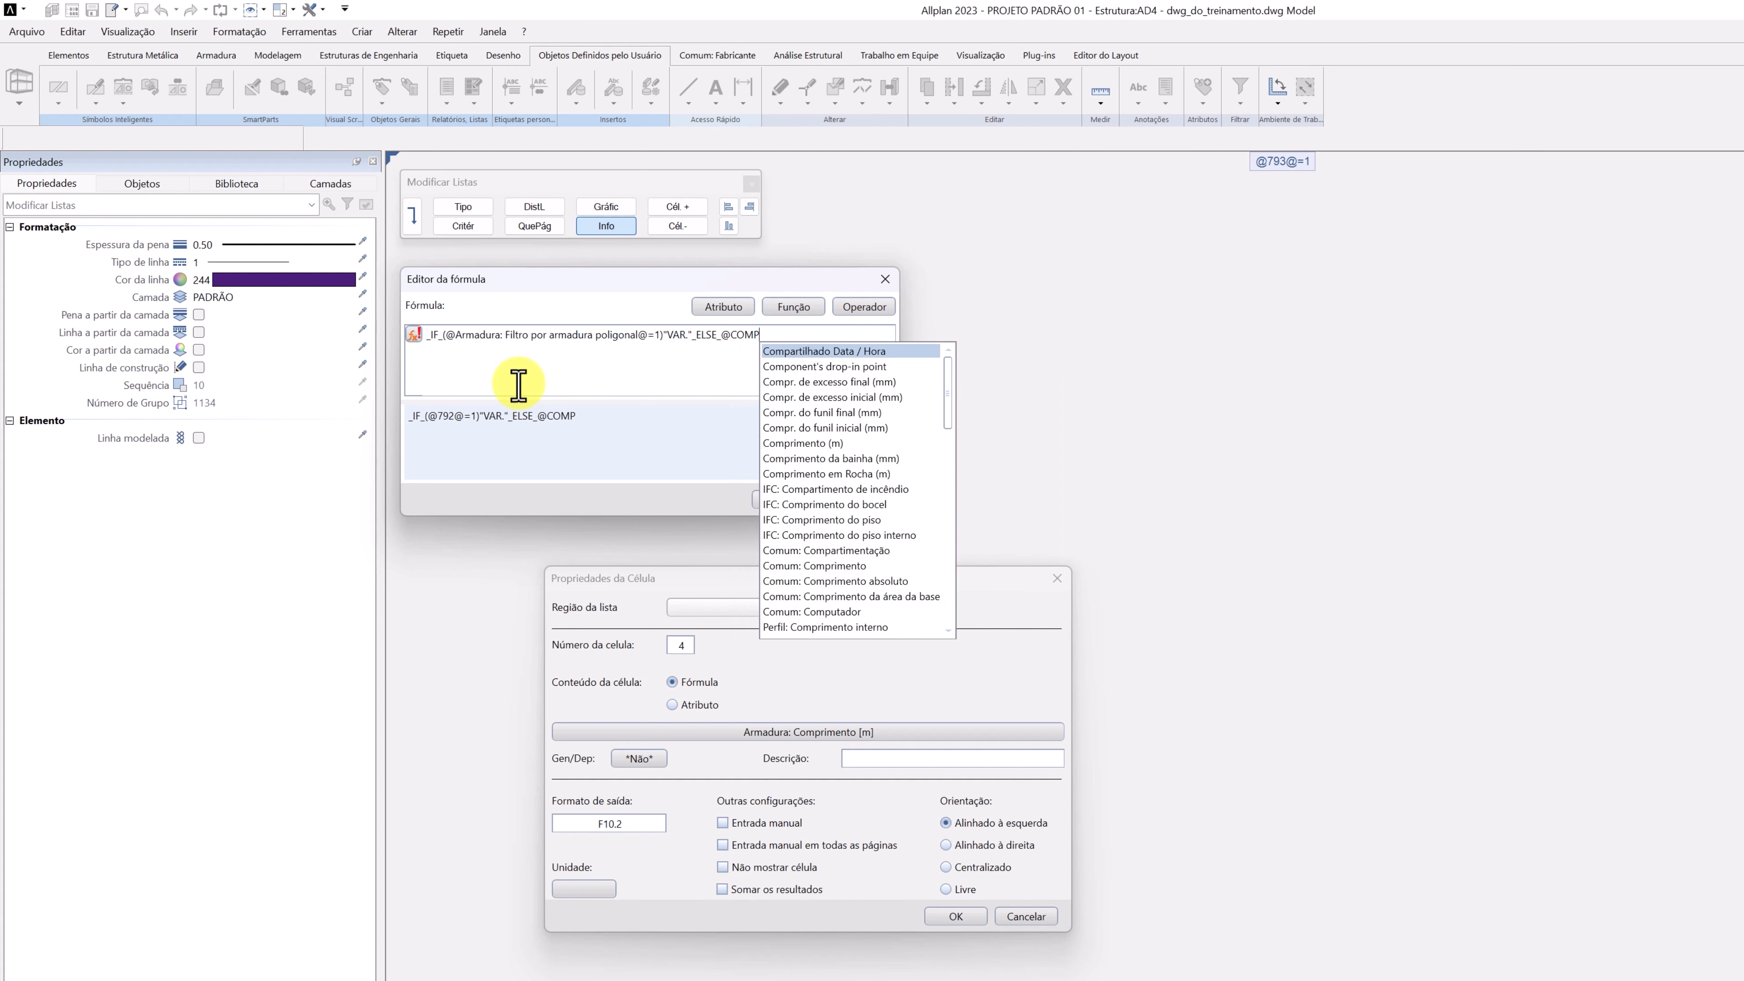
{"action": "type", "text": "R"}
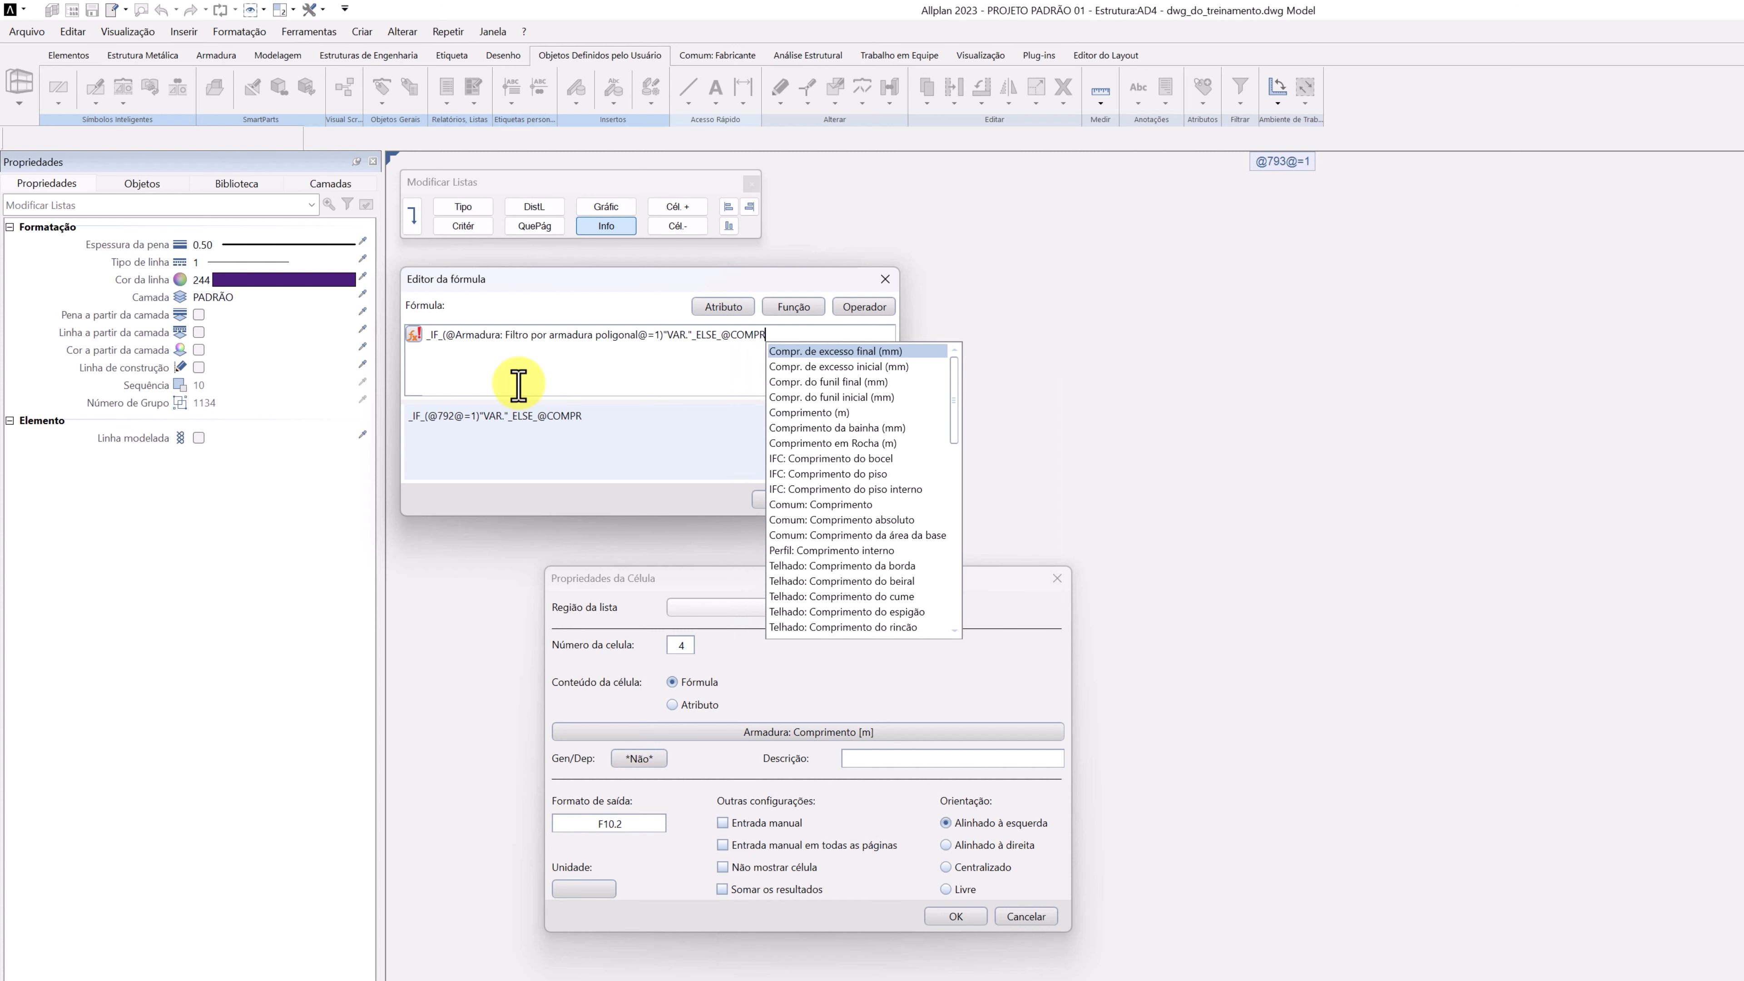
{"action": "scroll", "coordinate": [866, 431], "scroll_direction": "down", "scroll_amount": 1}
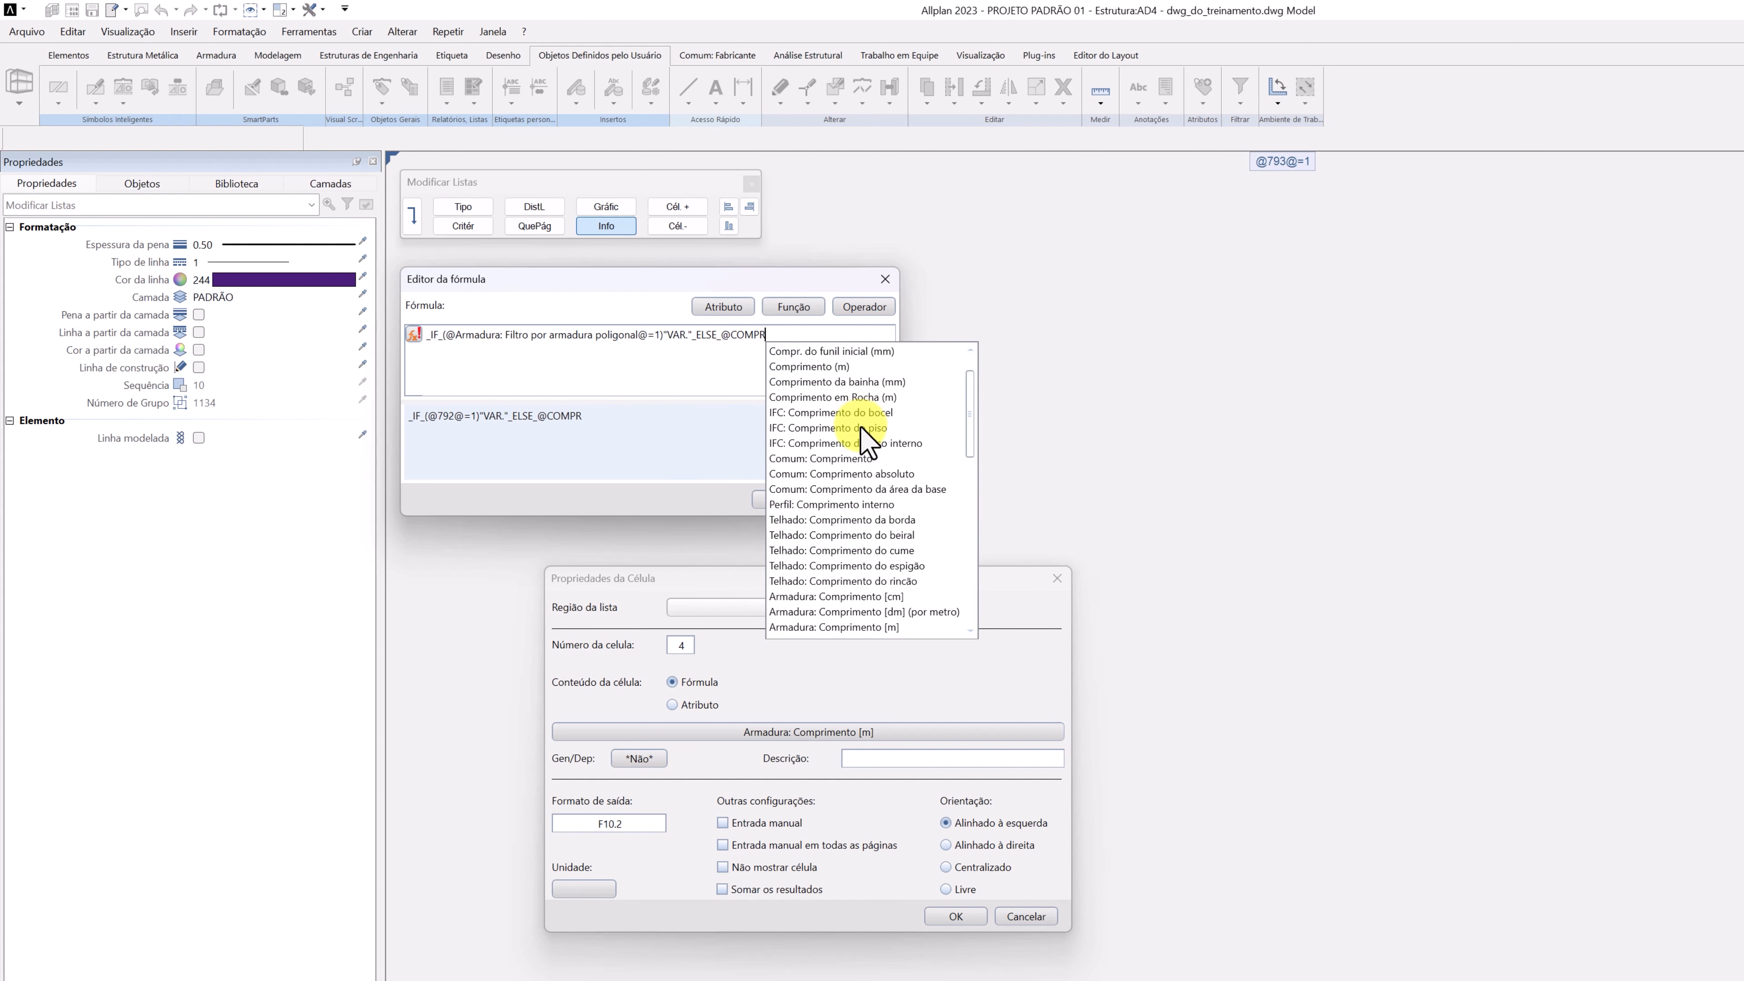
{"action": "scroll", "coordinate": [862, 427], "scroll_direction": "down", "scroll_amount": 1}
{"action": "left_click", "coordinate": [880, 586]}
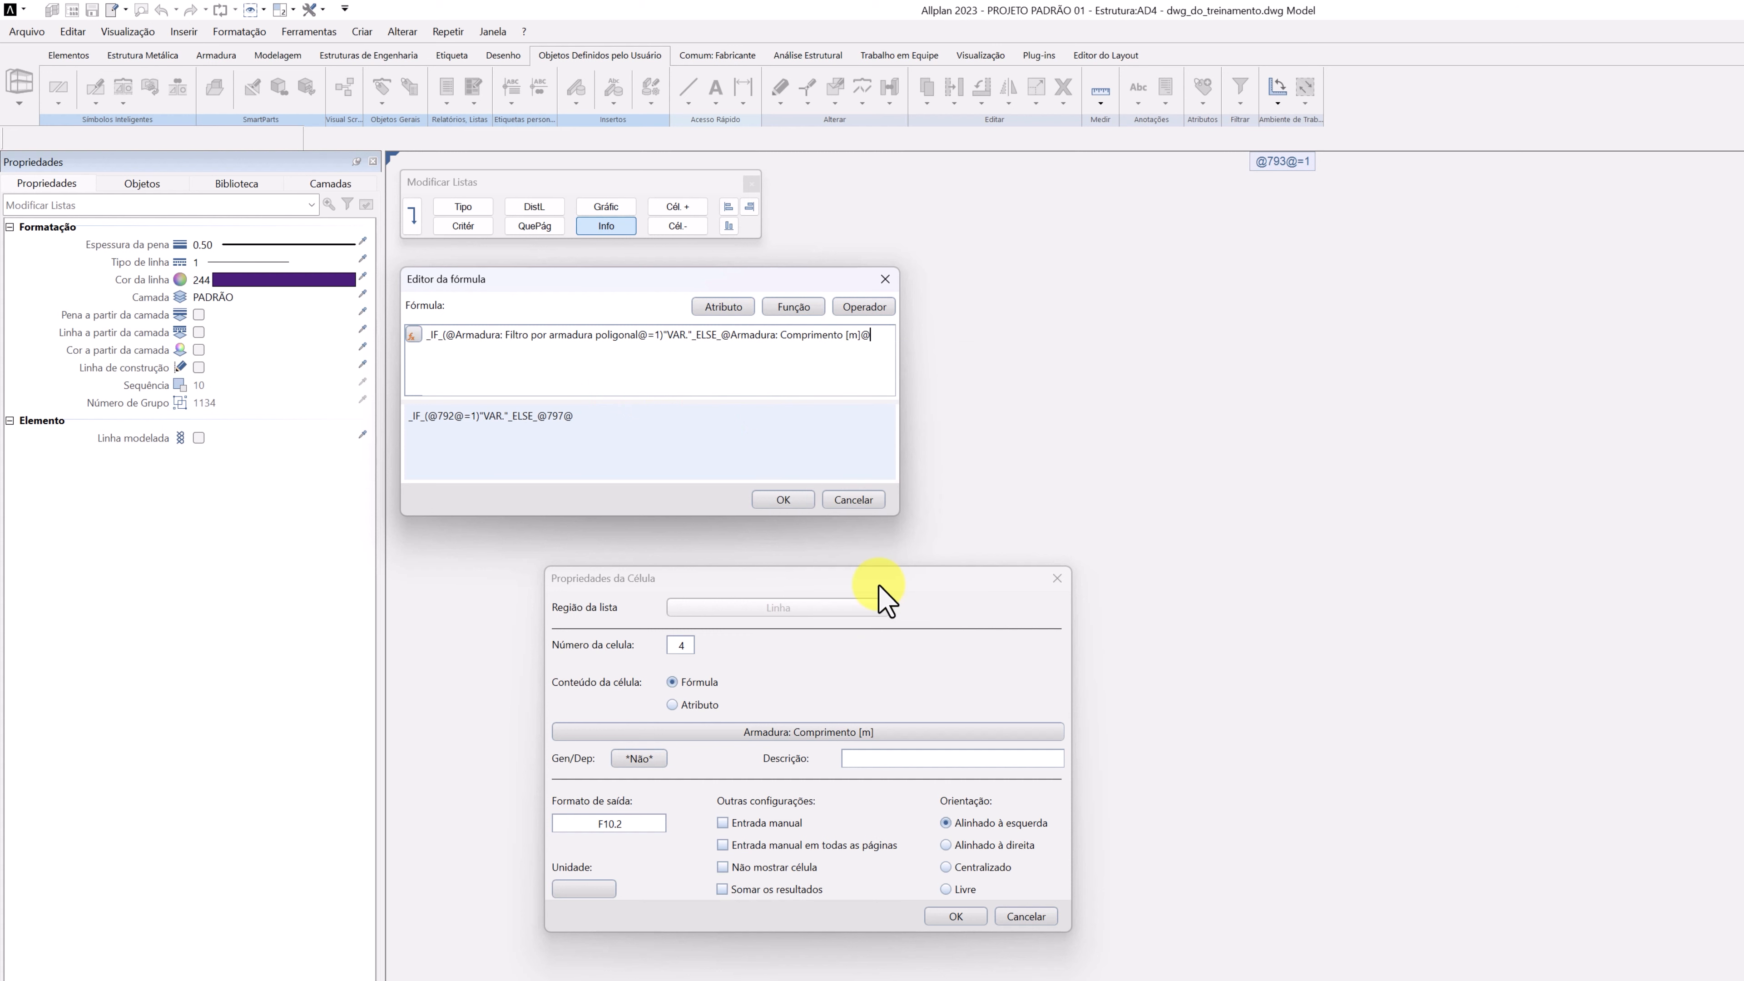
{"action": "left_click", "coordinate": [797, 500]}
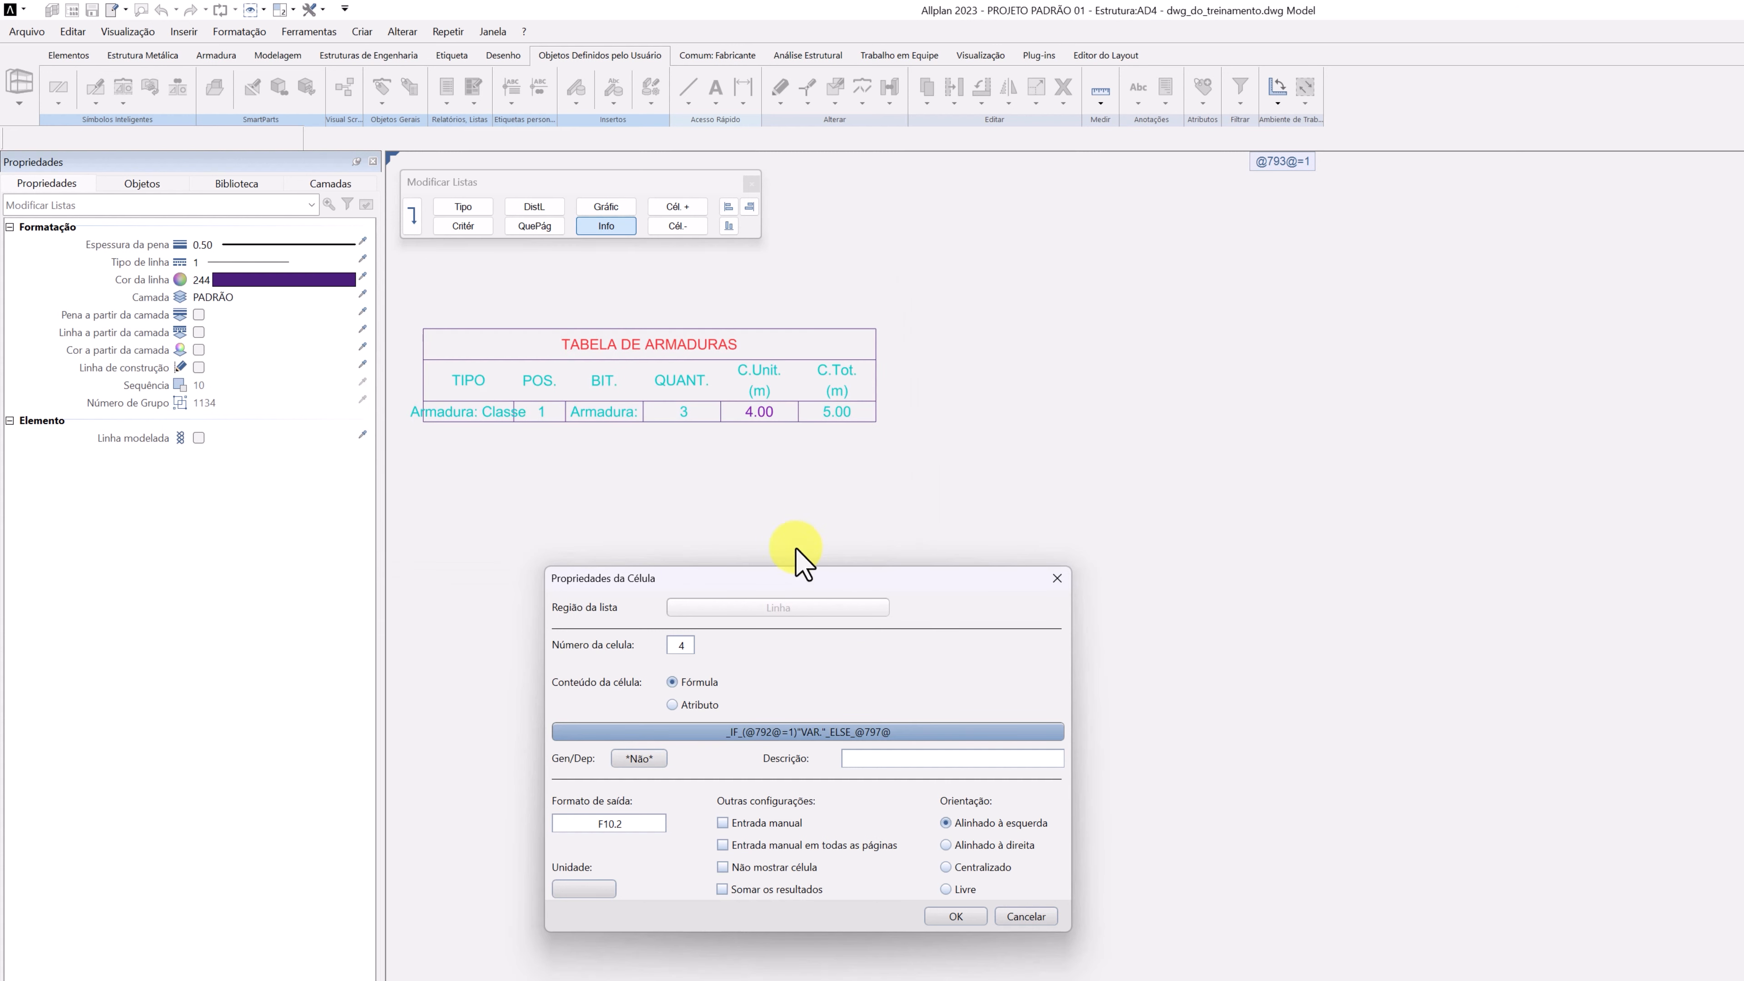
Set the C.Unit. (m) value cell's output format to A10 and apply the cell properties.
{"action": "double_click", "coordinate": [648, 823]}
{"action": "type", "text": "A10"}
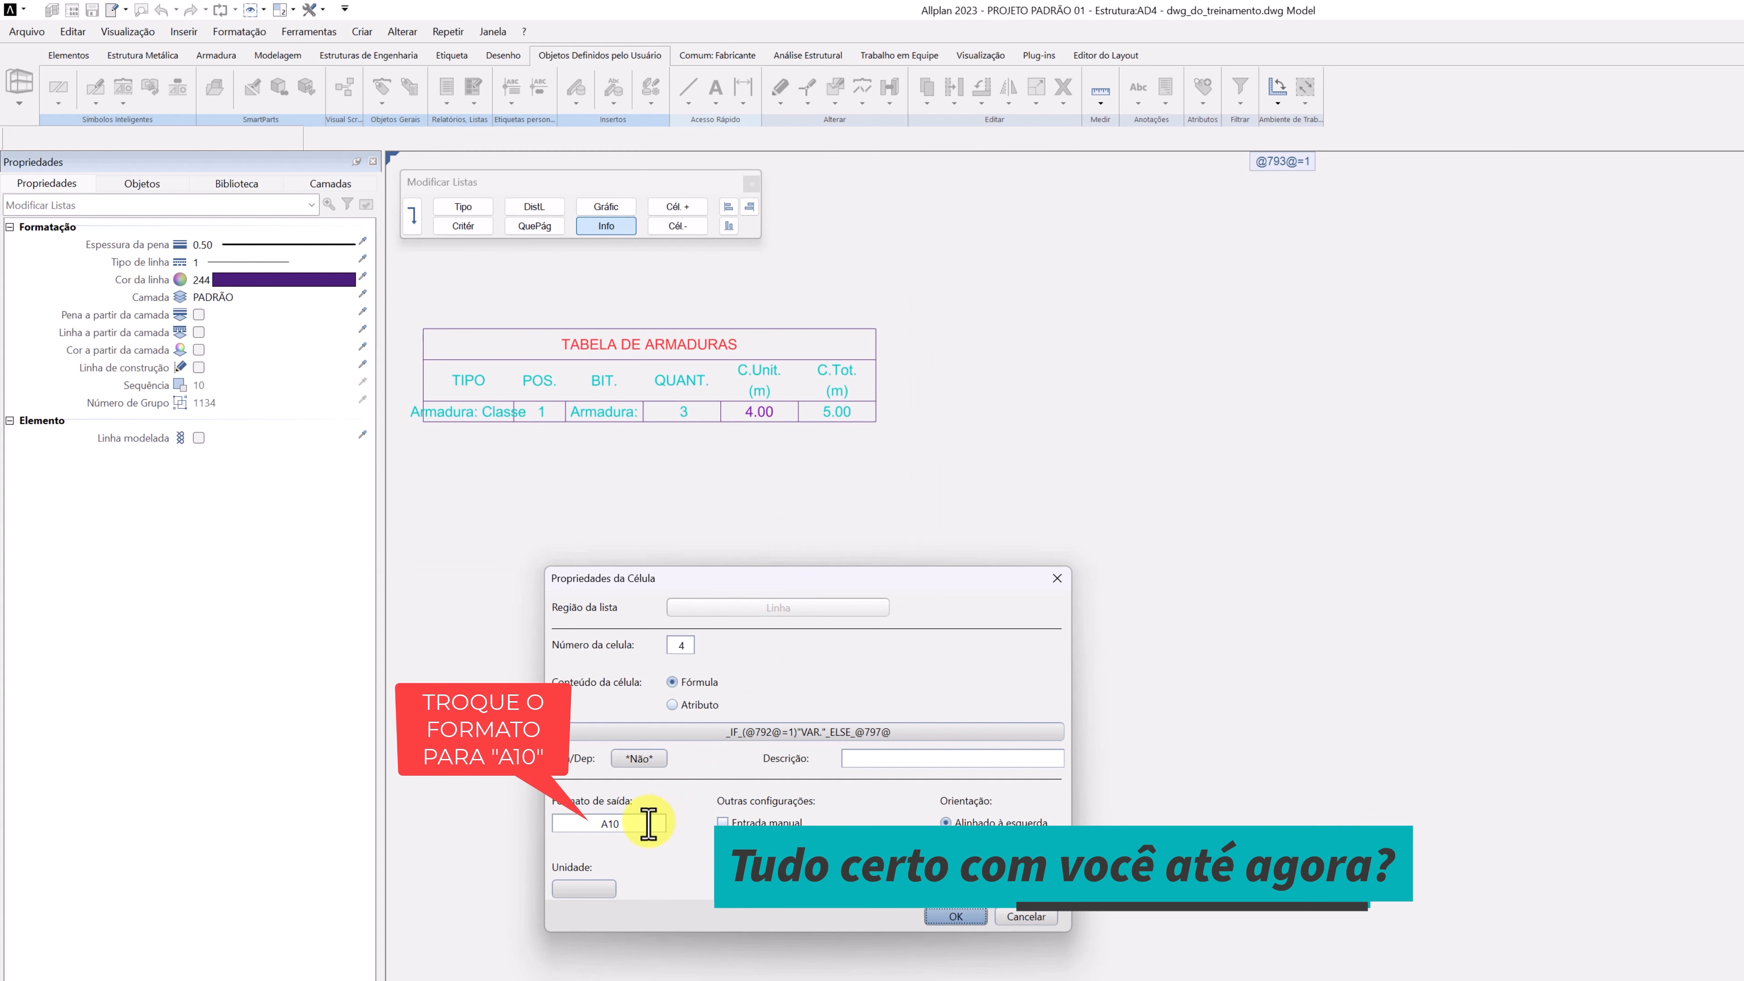
{"action": "left_click", "coordinate": [946, 917]}
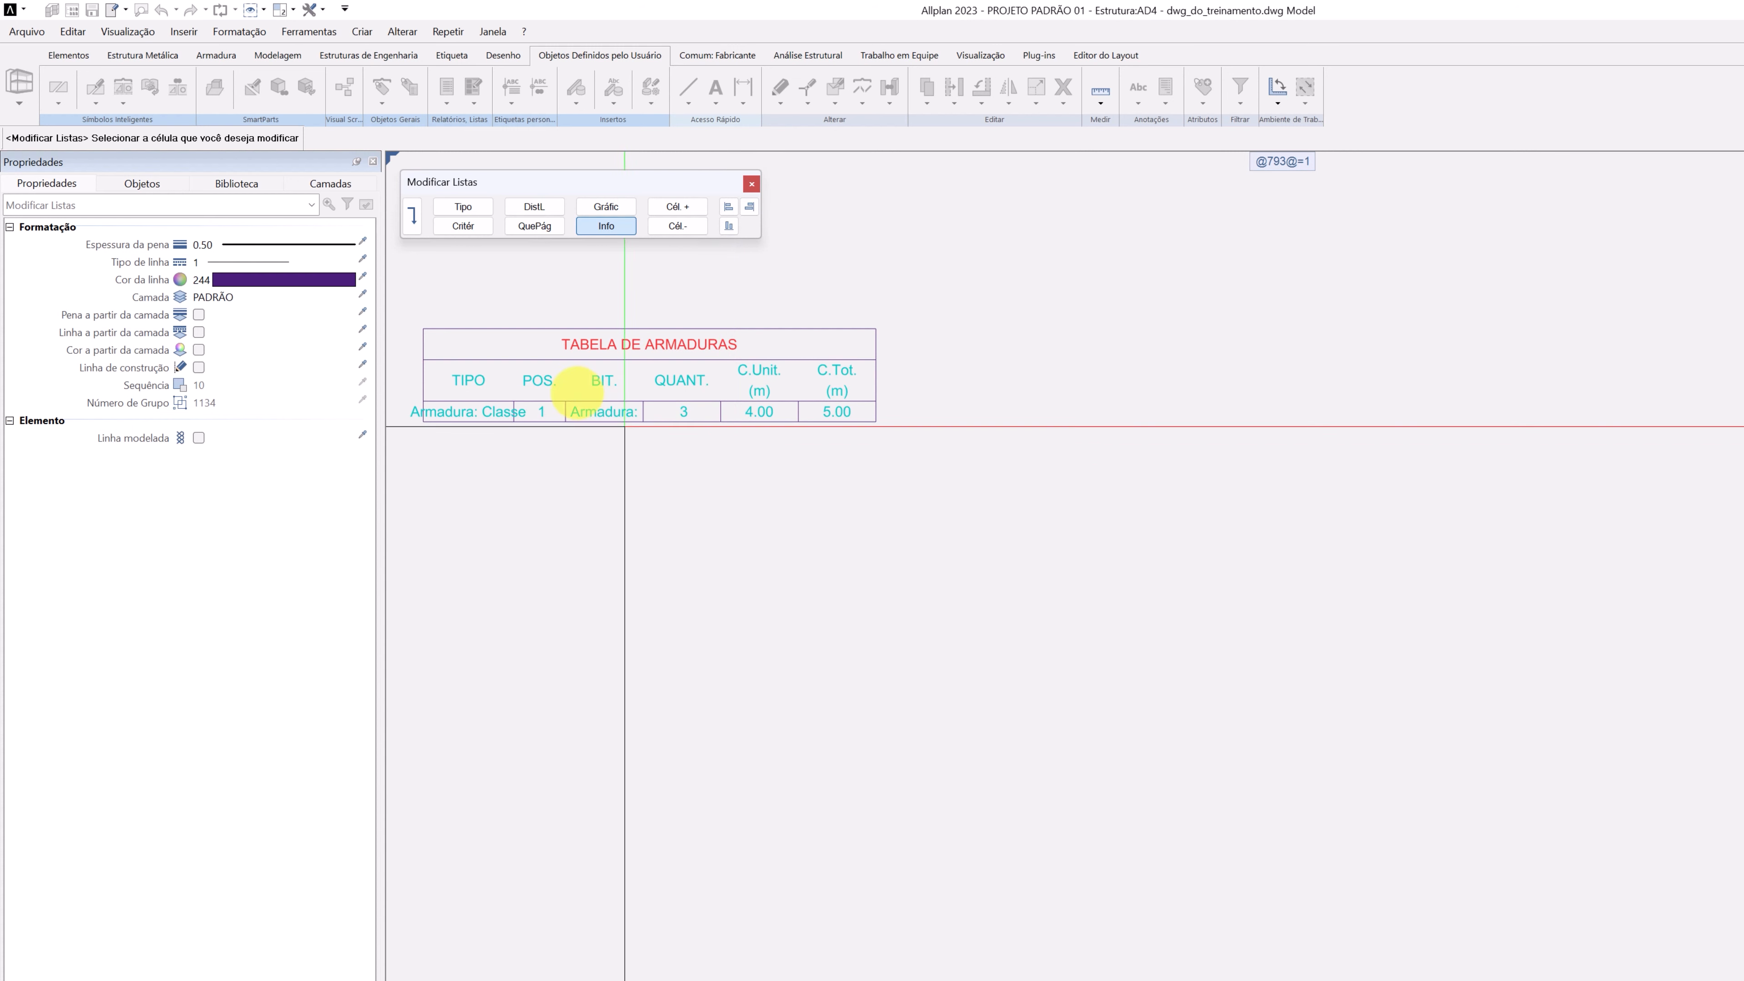
Change the line color of the reinforcement table's bottom border to color 2 (yellow) with the graphic editing tools.
{"action": "left_click", "coordinate": [412, 216]}
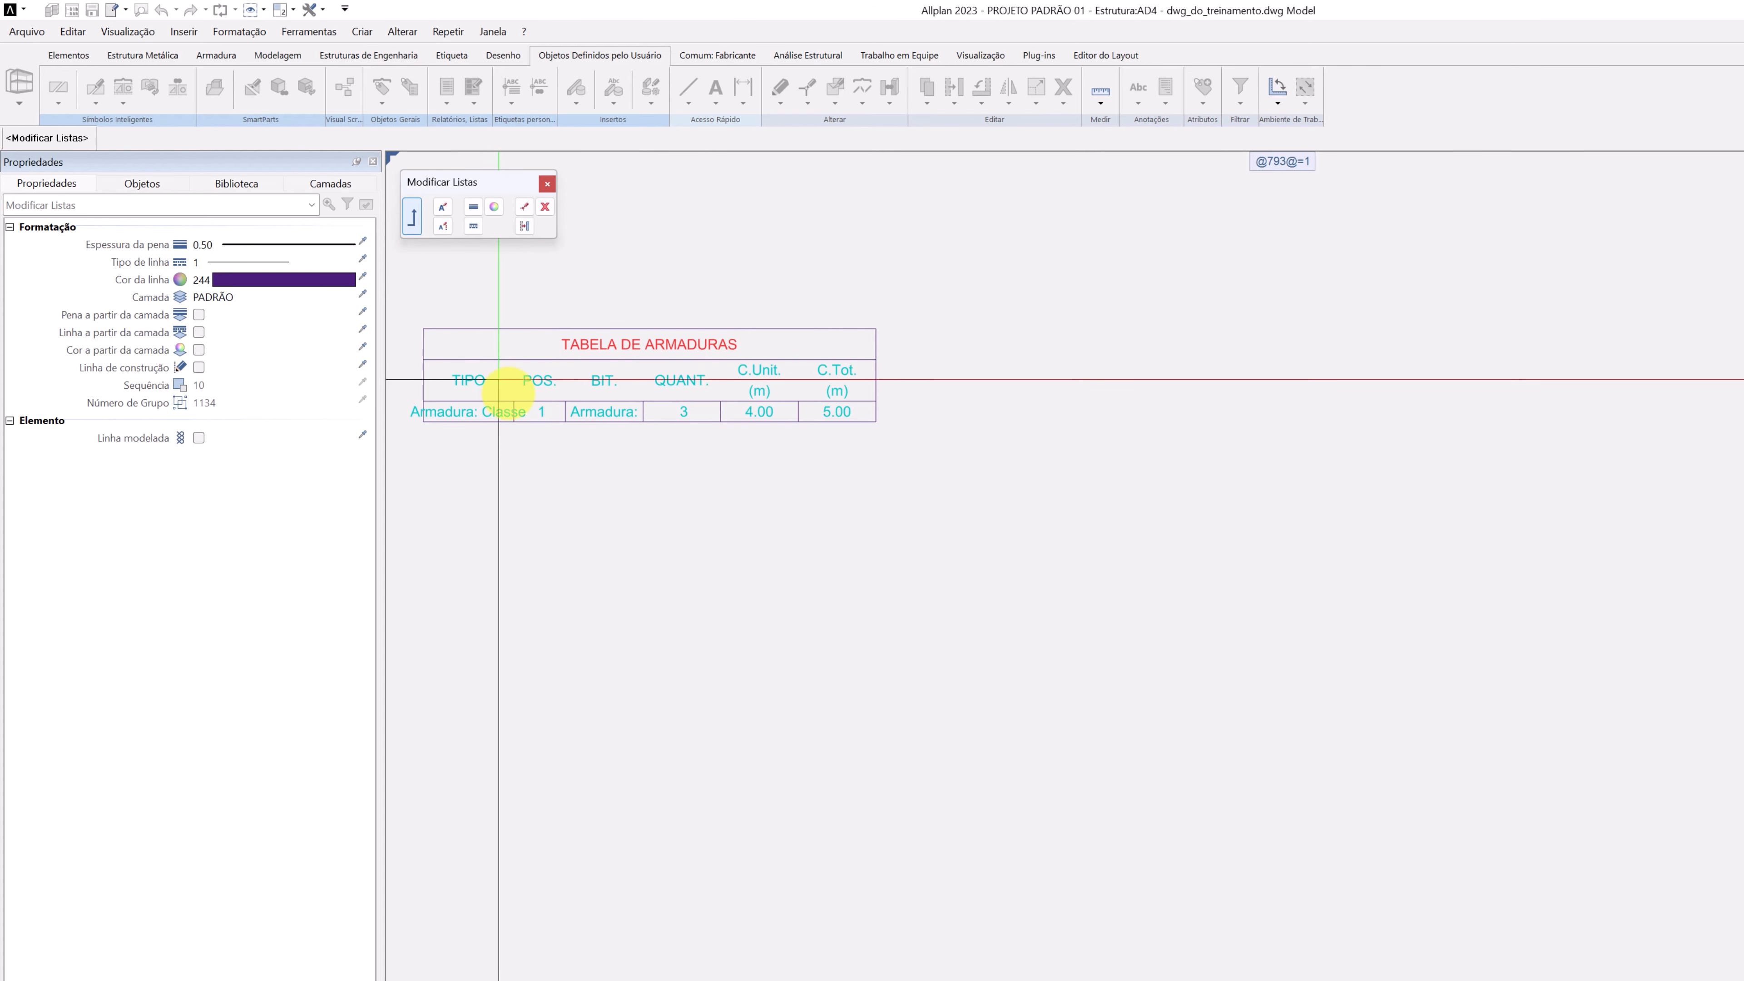
{"action": "scroll", "coordinate": [505, 391], "scroll_direction": "up", "scroll_amount": 3}
{"action": "left_click", "coordinate": [493, 206]}
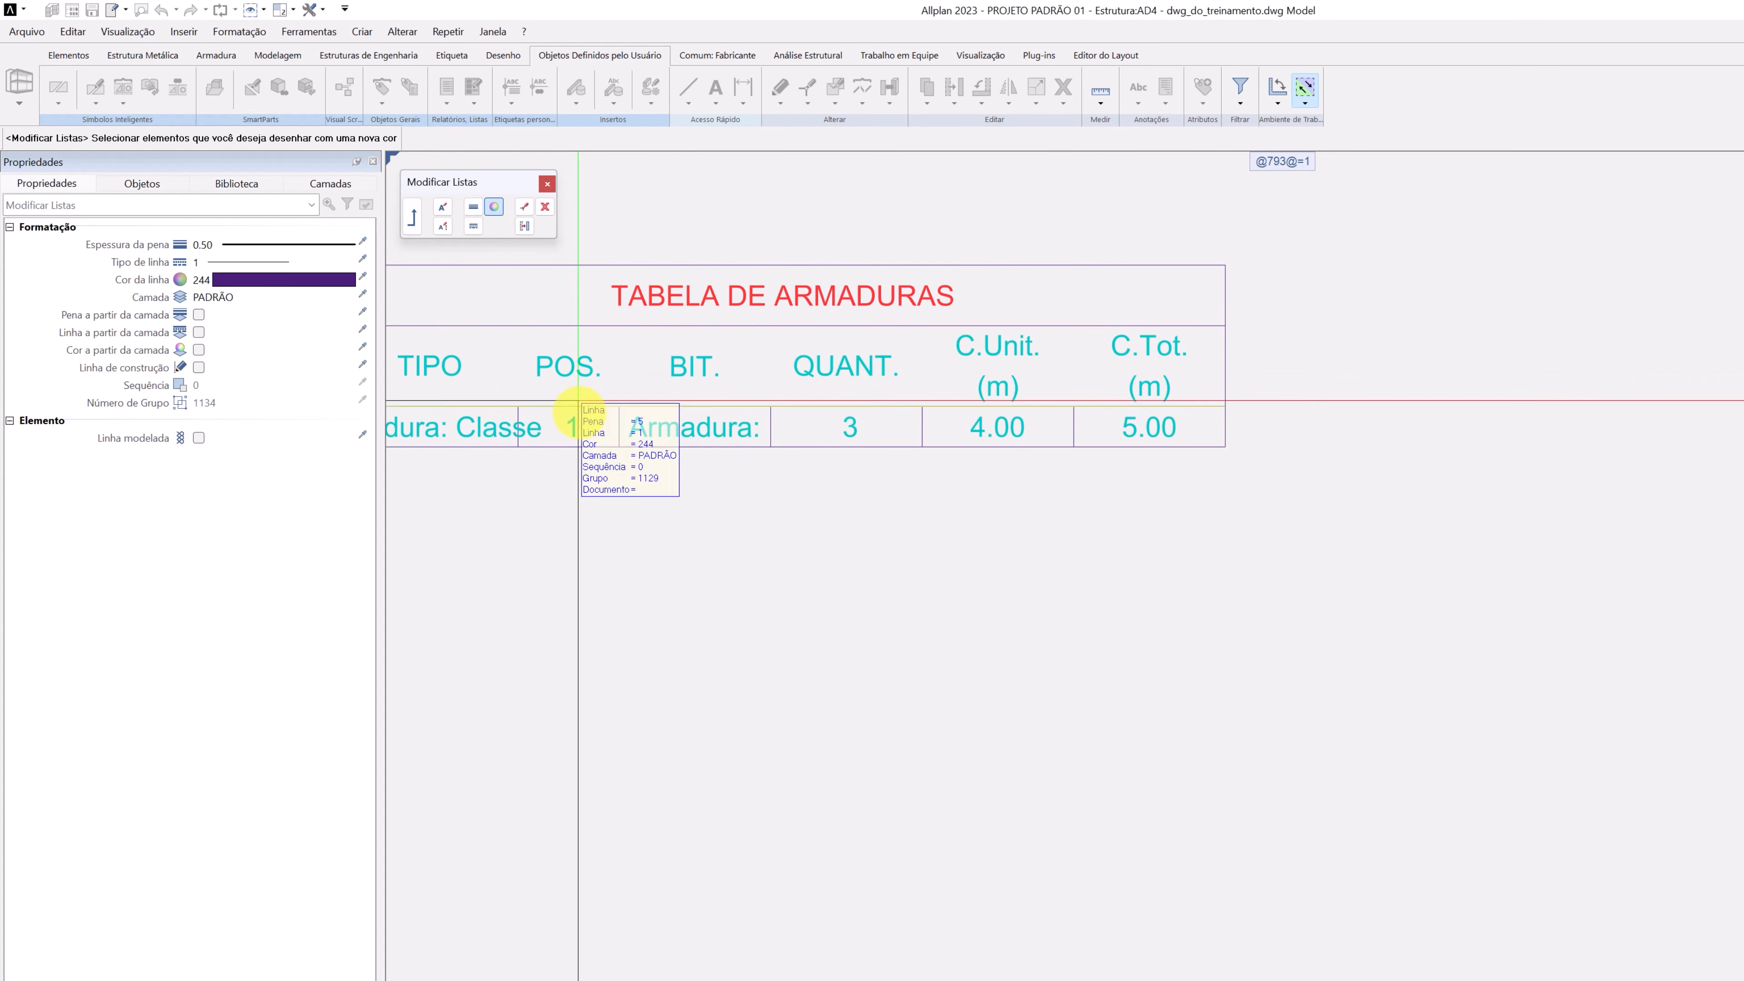
{"action": "left_click", "coordinate": [604, 455]}
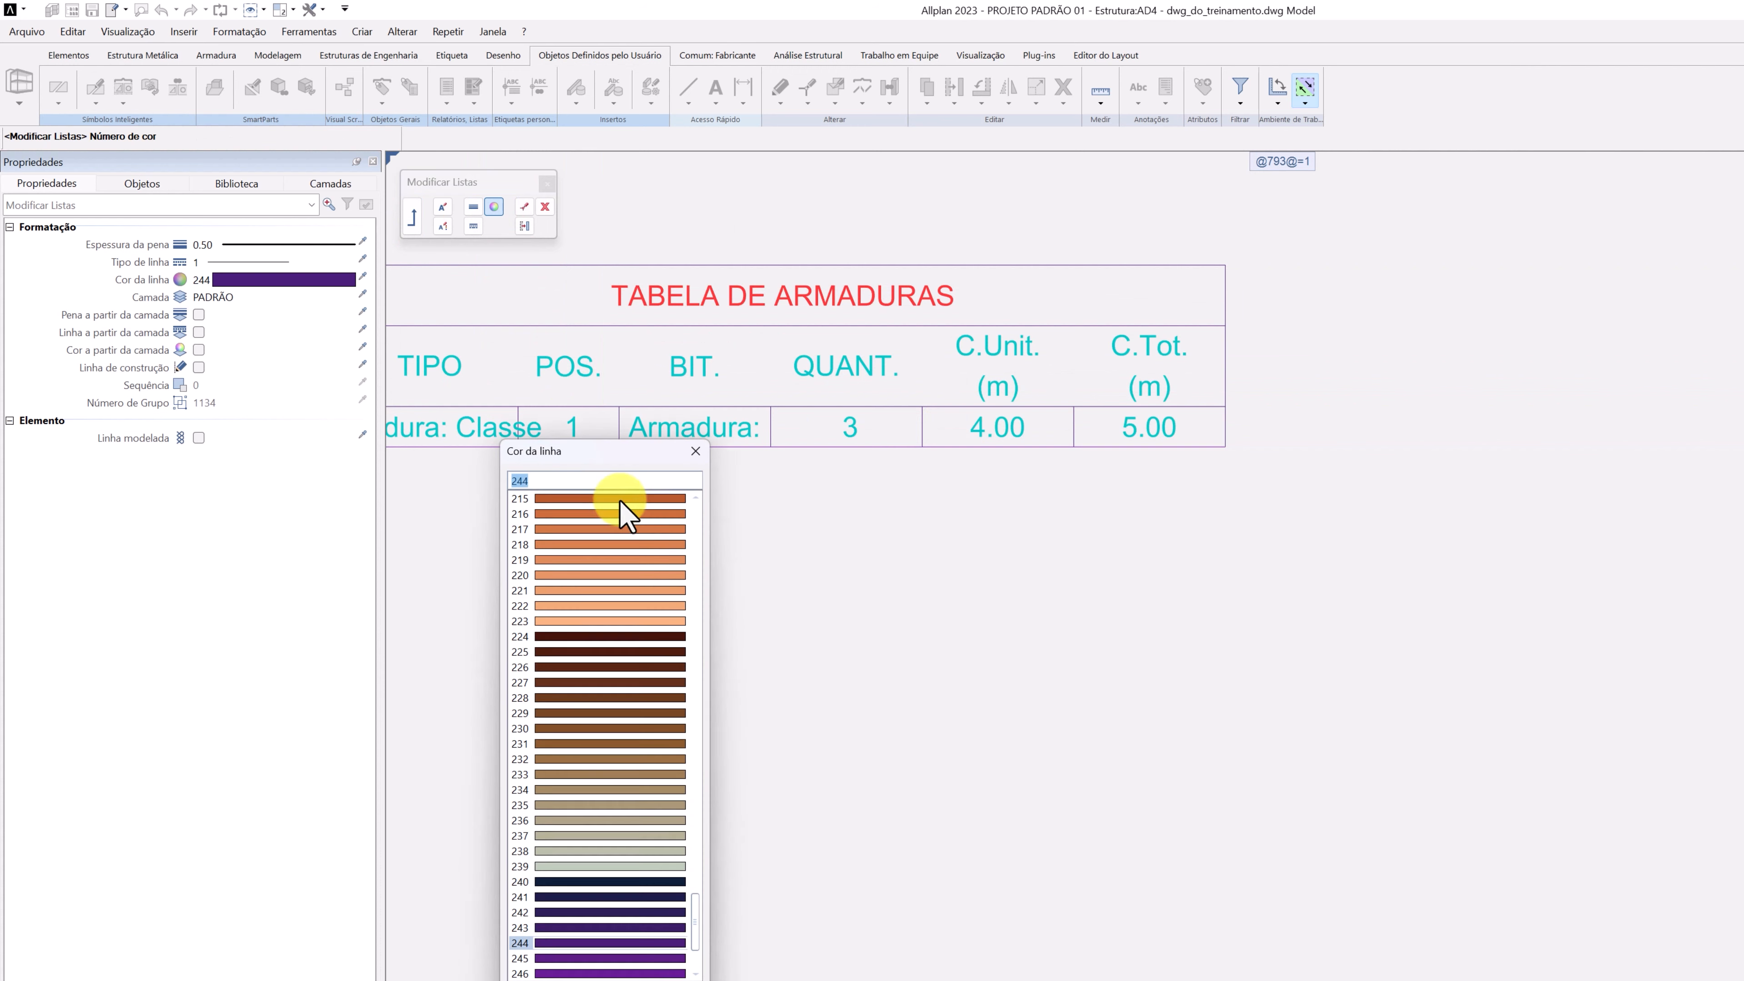
{"action": "left_click_drag", "start_coordinate": [694, 918], "coordinate": [694, 514]}
{"action": "left_click", "coordinate": [680, 529]}
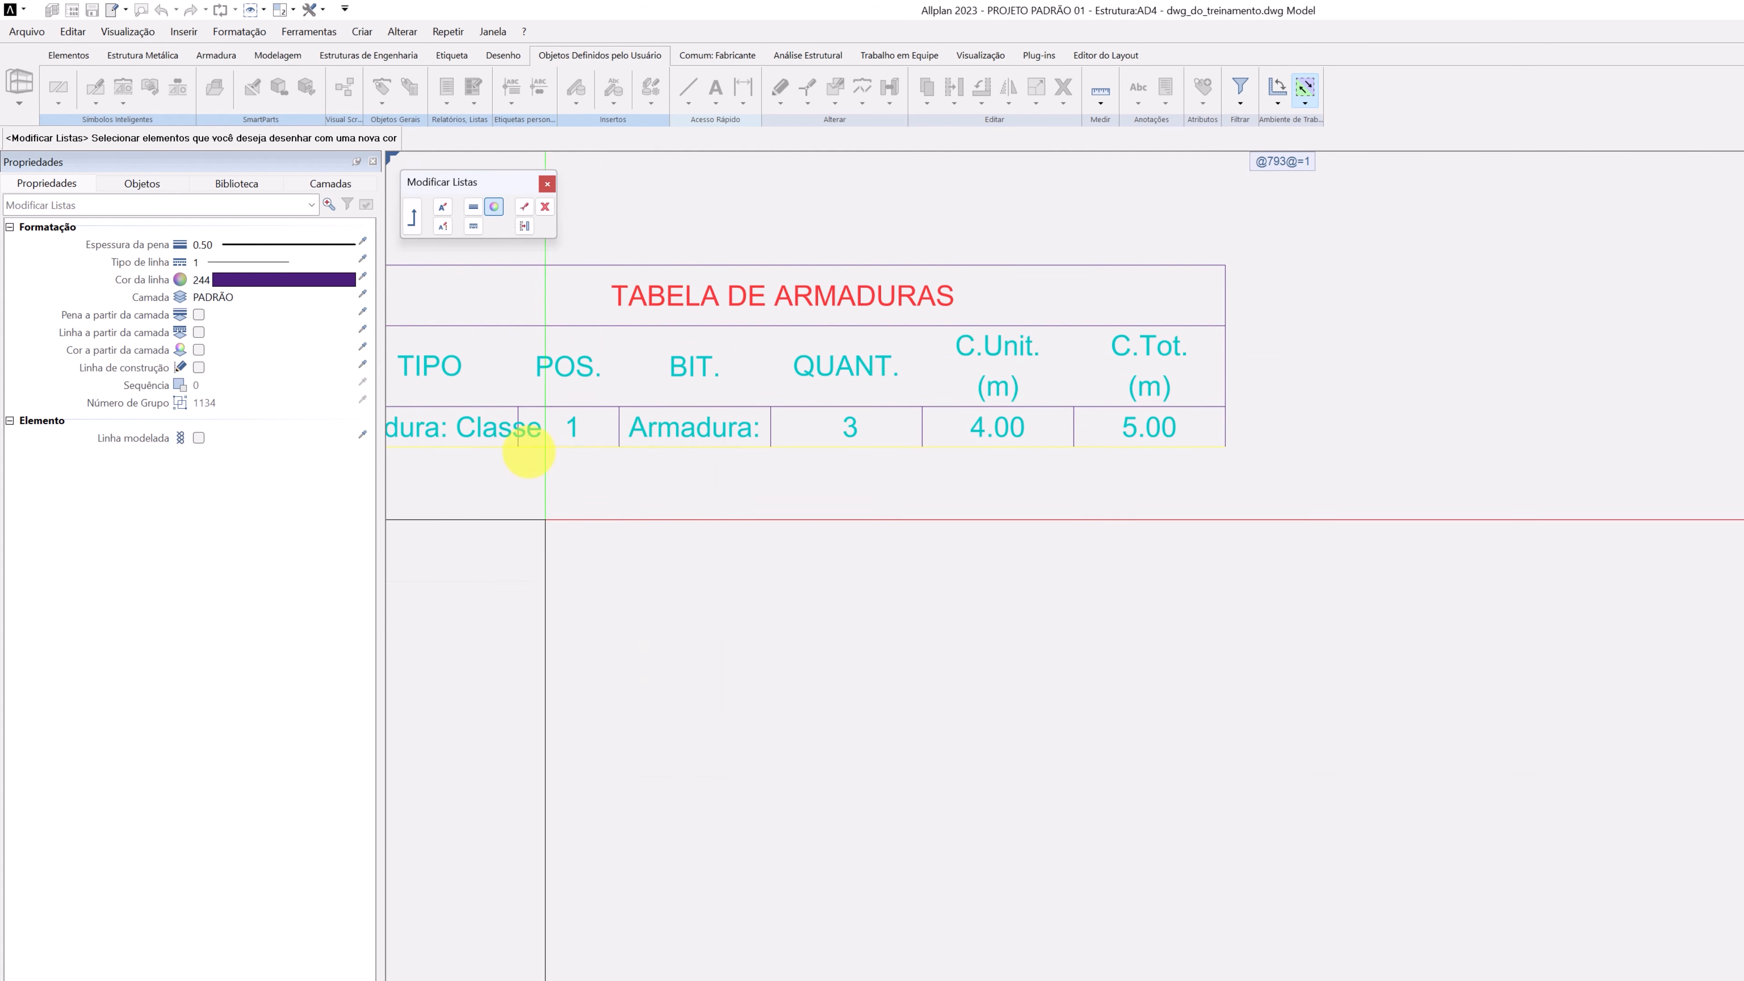
Change the pen thickness of the reinforcement table's bottom border line.
{"action": "left_click", "coordinate": [473, 207]}
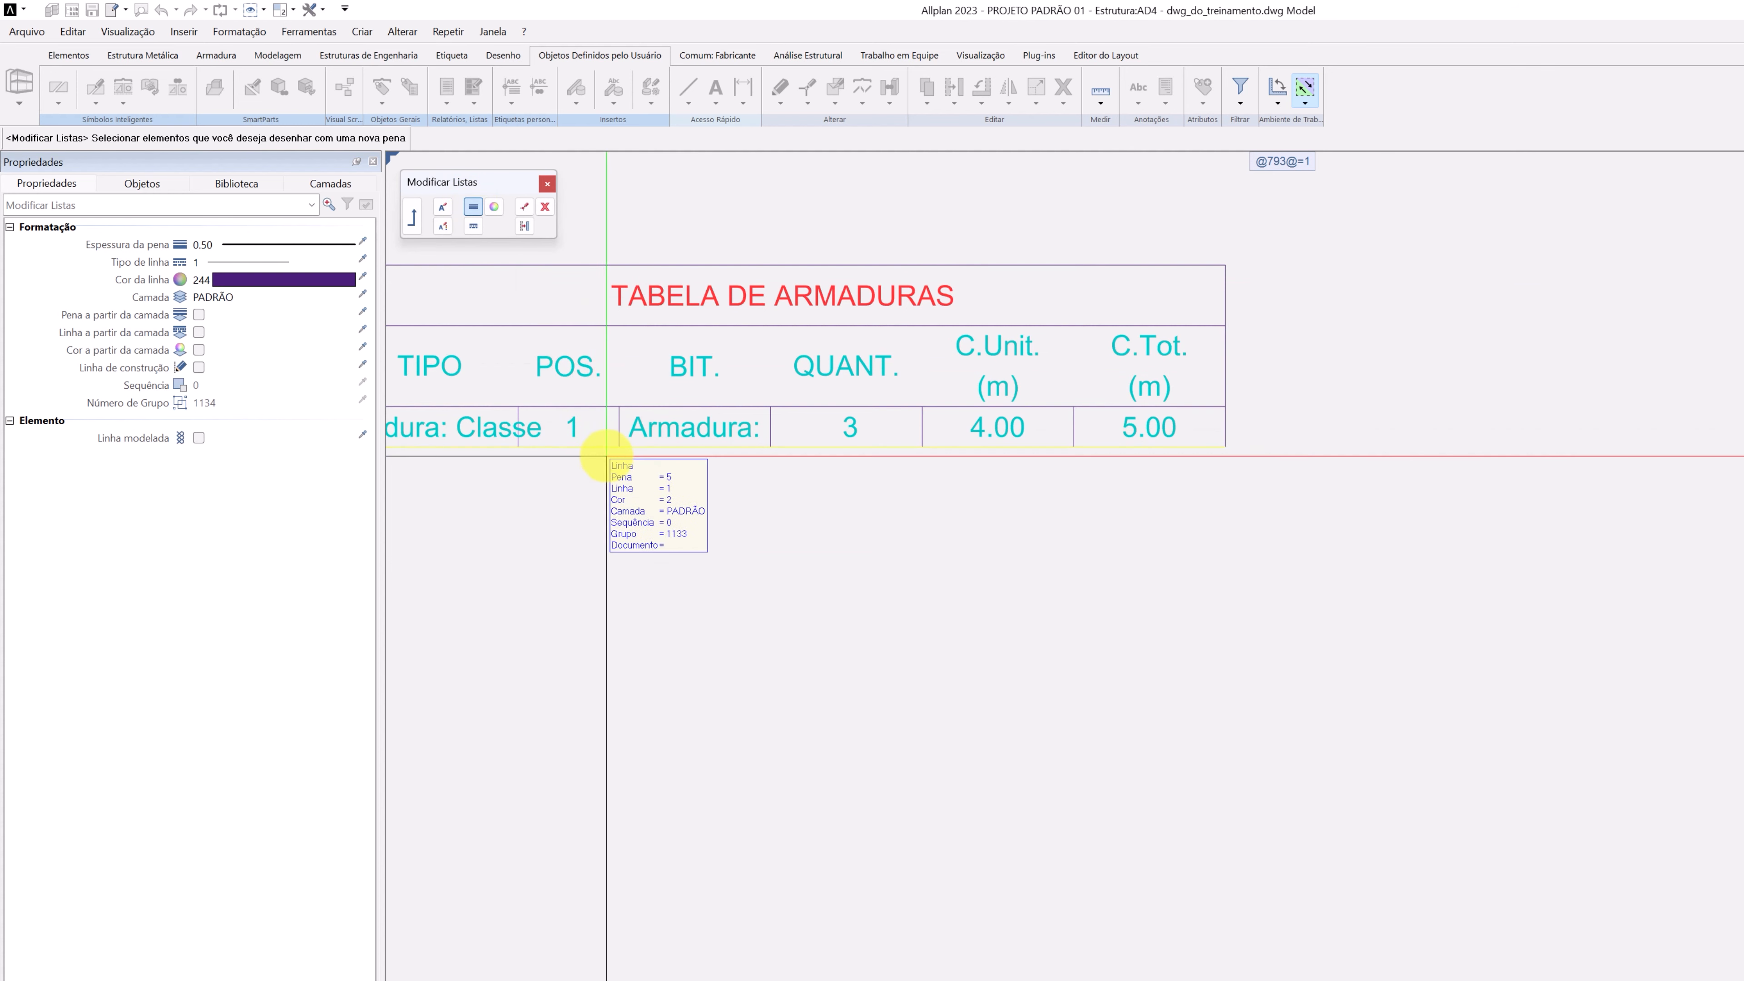
{"action": "left_click", "coordinate": [596, 447]}
{"action": "double_click", "coordinate": [542, 513]}
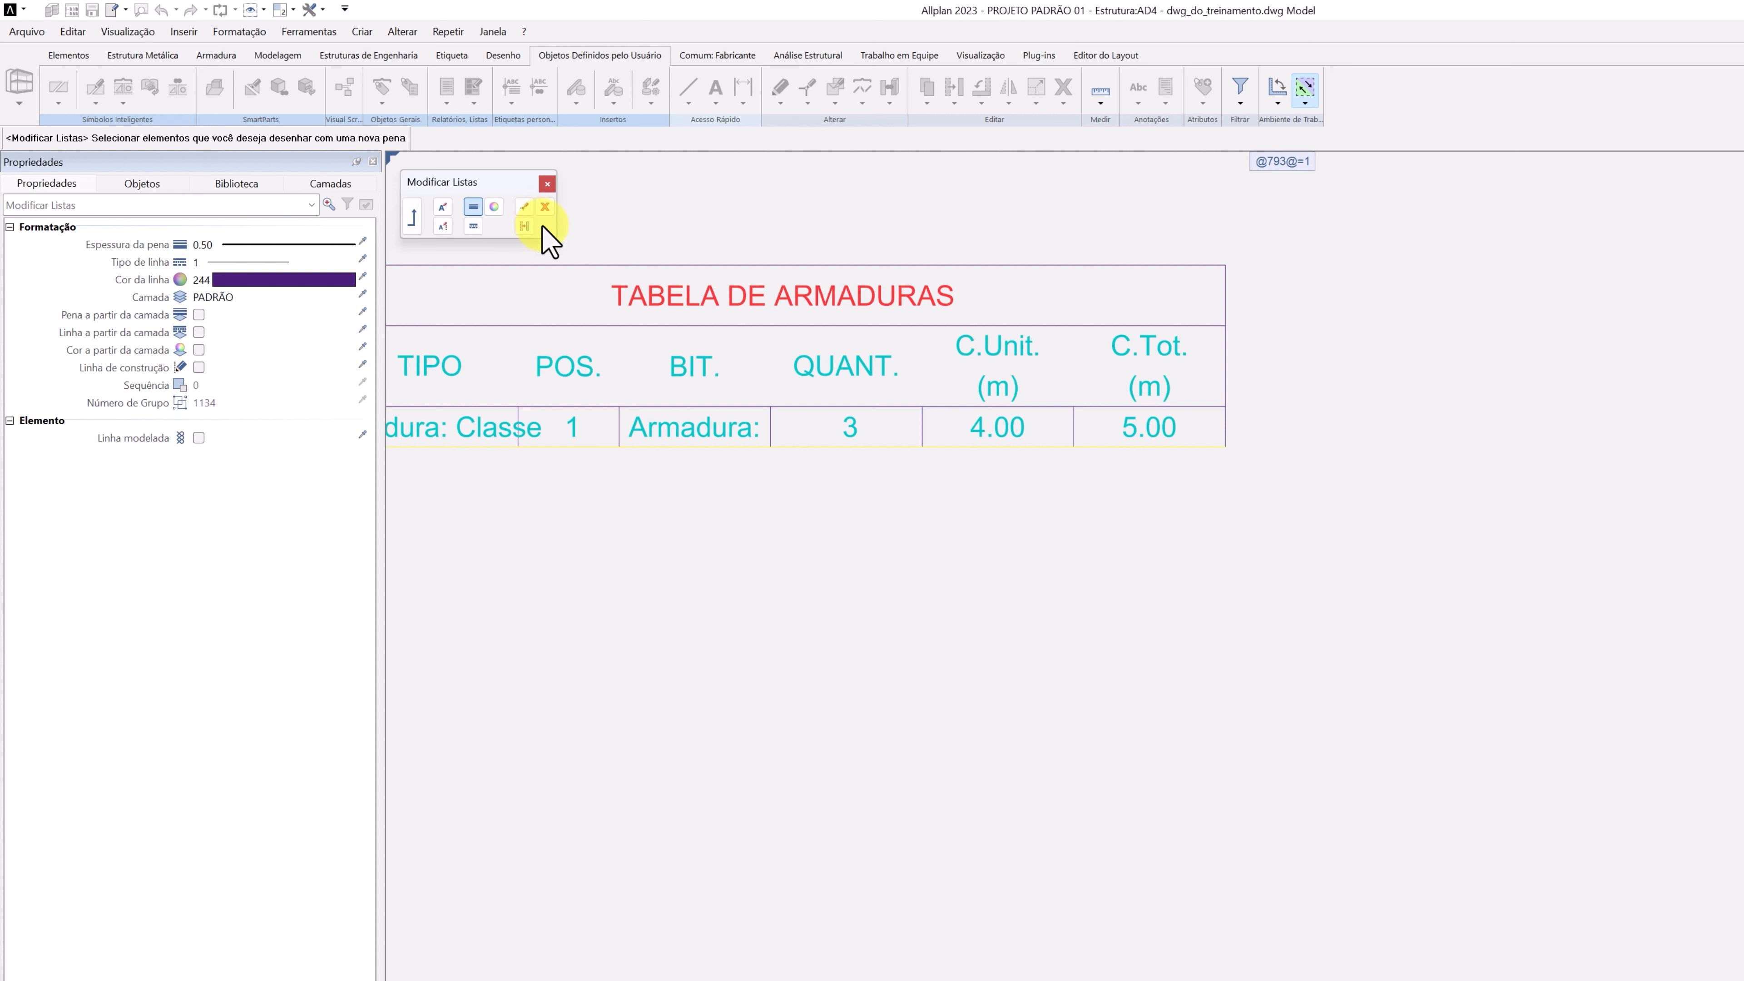
Try to remove a cell of the reinforcement table with the Delete tool.
{"action": "left_click", "coordinate": [545, 207]}
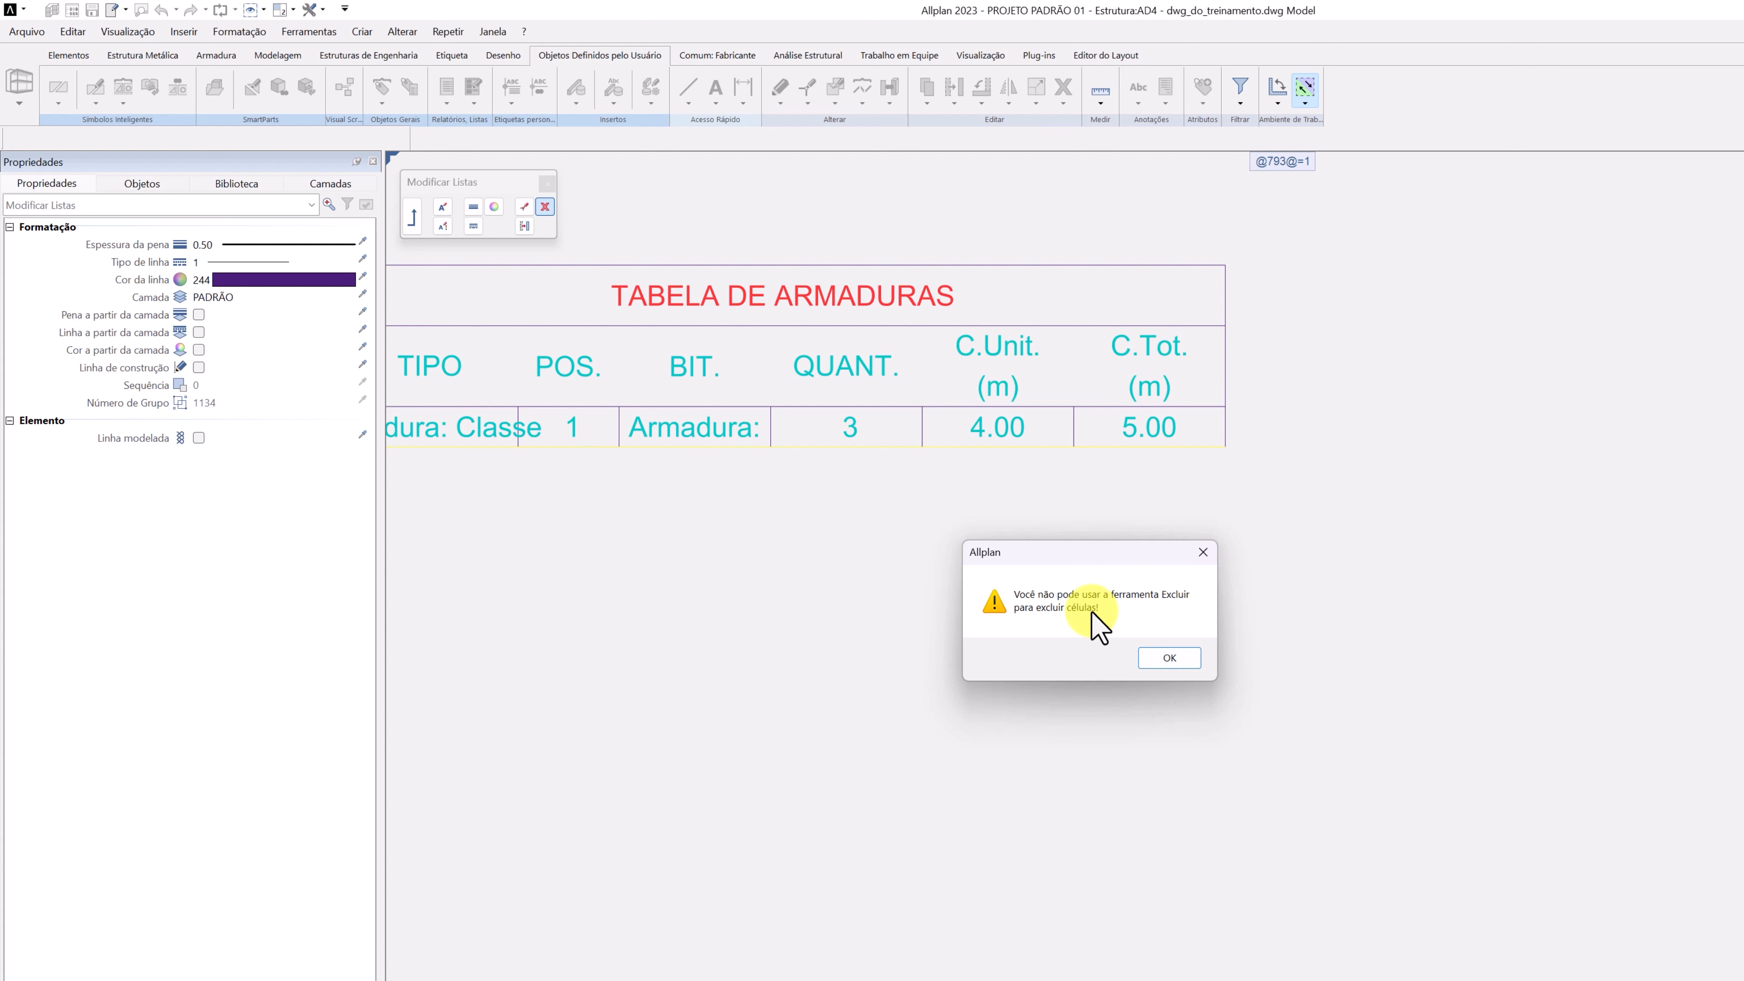
{"action": "left_click", "coordinate": [1167, 658]}
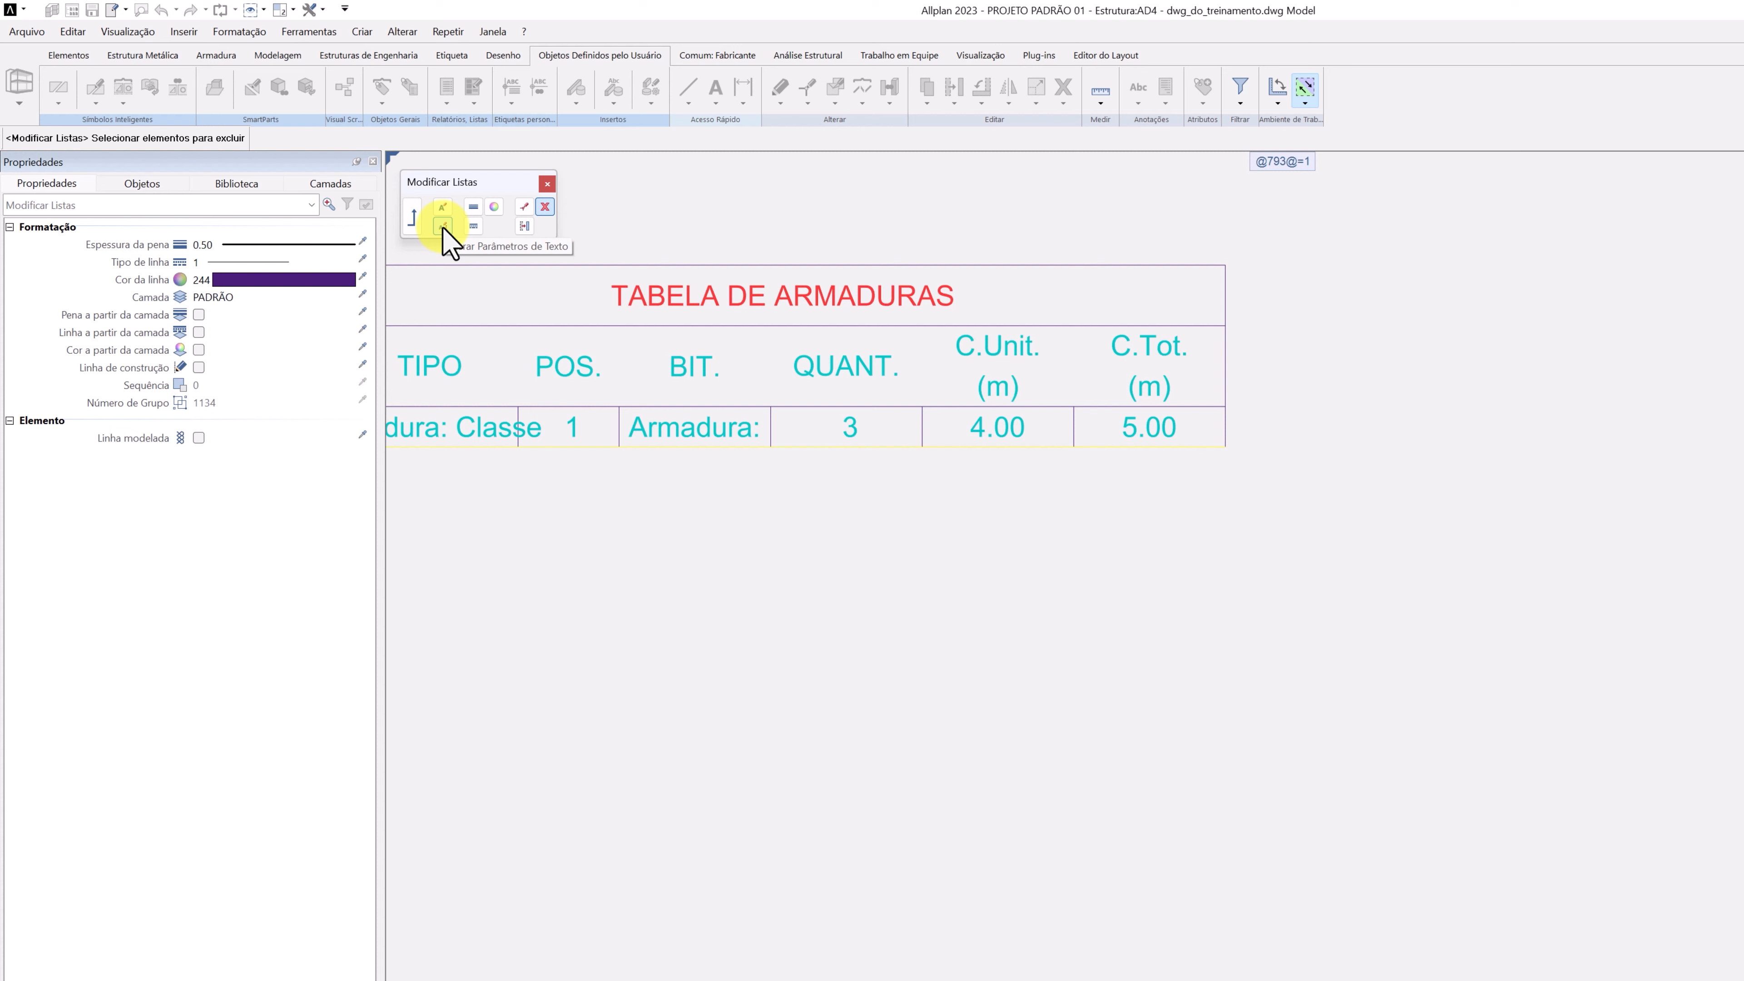
Add a Linha-type cell in the Definir Totais region, drawn along the reinforcement table's bottom edge from its left to its right corner.
{"action": "left_click", "coordinate": [416, 214]}
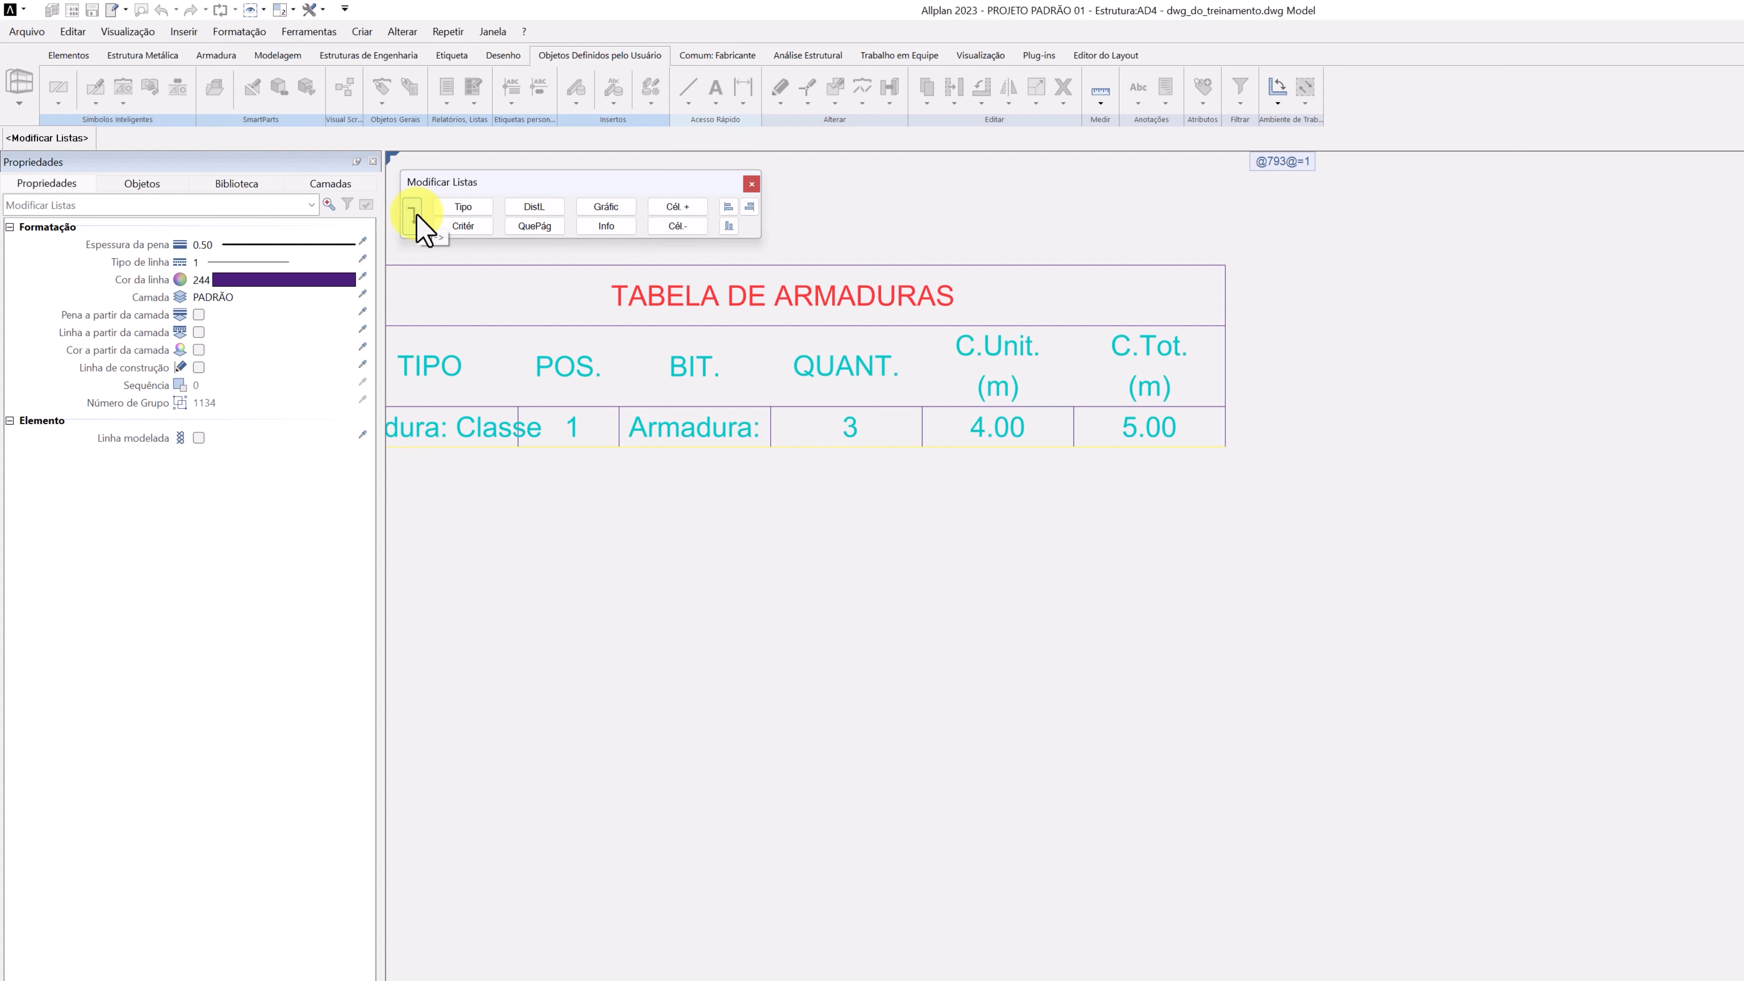
{"action": "left_click", "coordinate": [675, 209]}
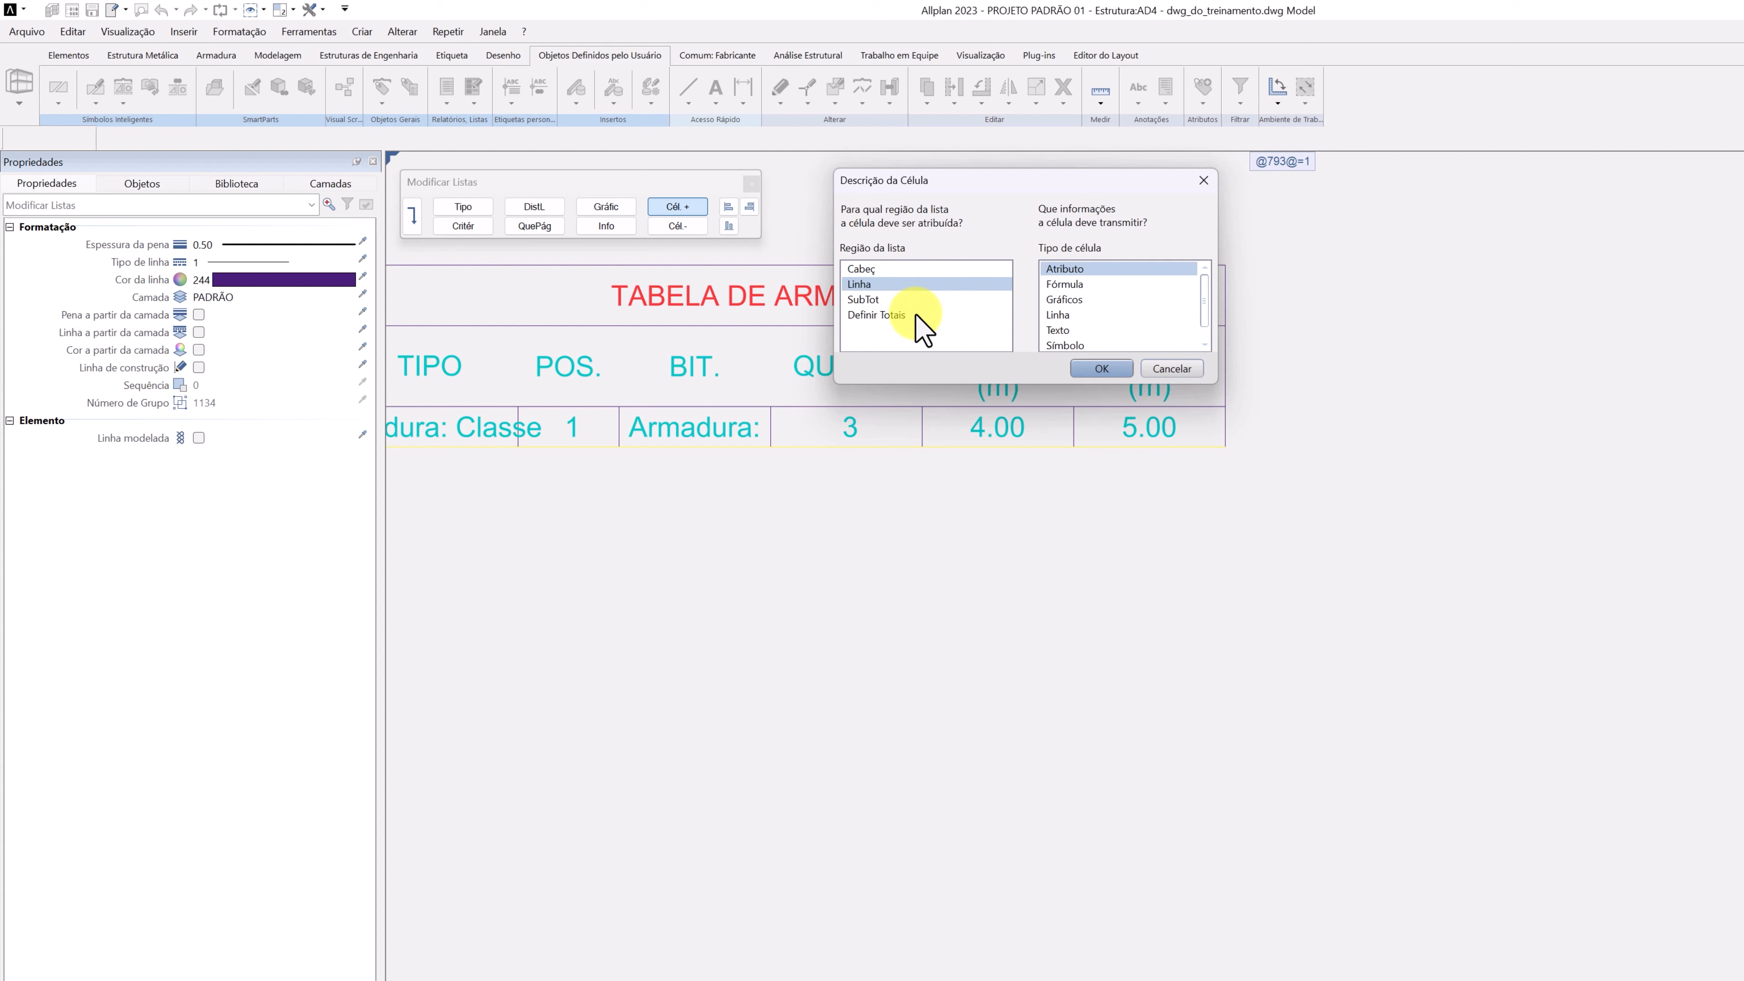
{"action": "left_click", "coordinate": [892, 314]}
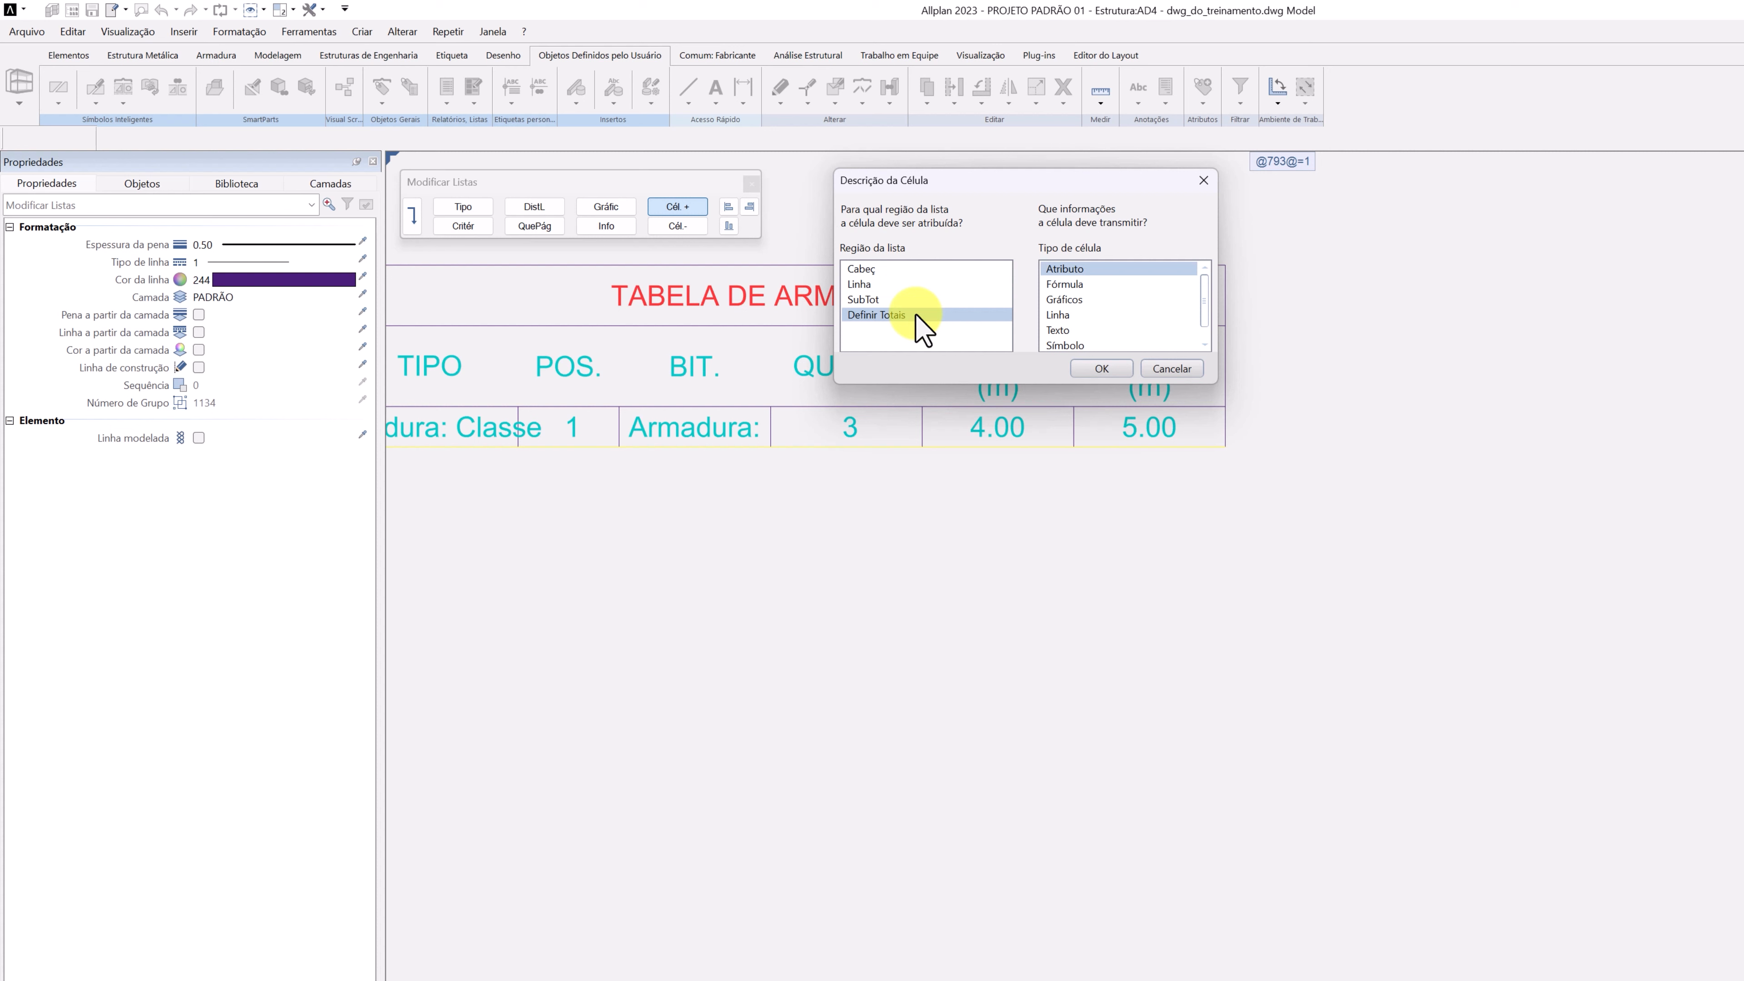
{"action": "left_click", "coordinate": [1061, 316]}
{"action": "left_click", "coordinate": [1083, 366]}
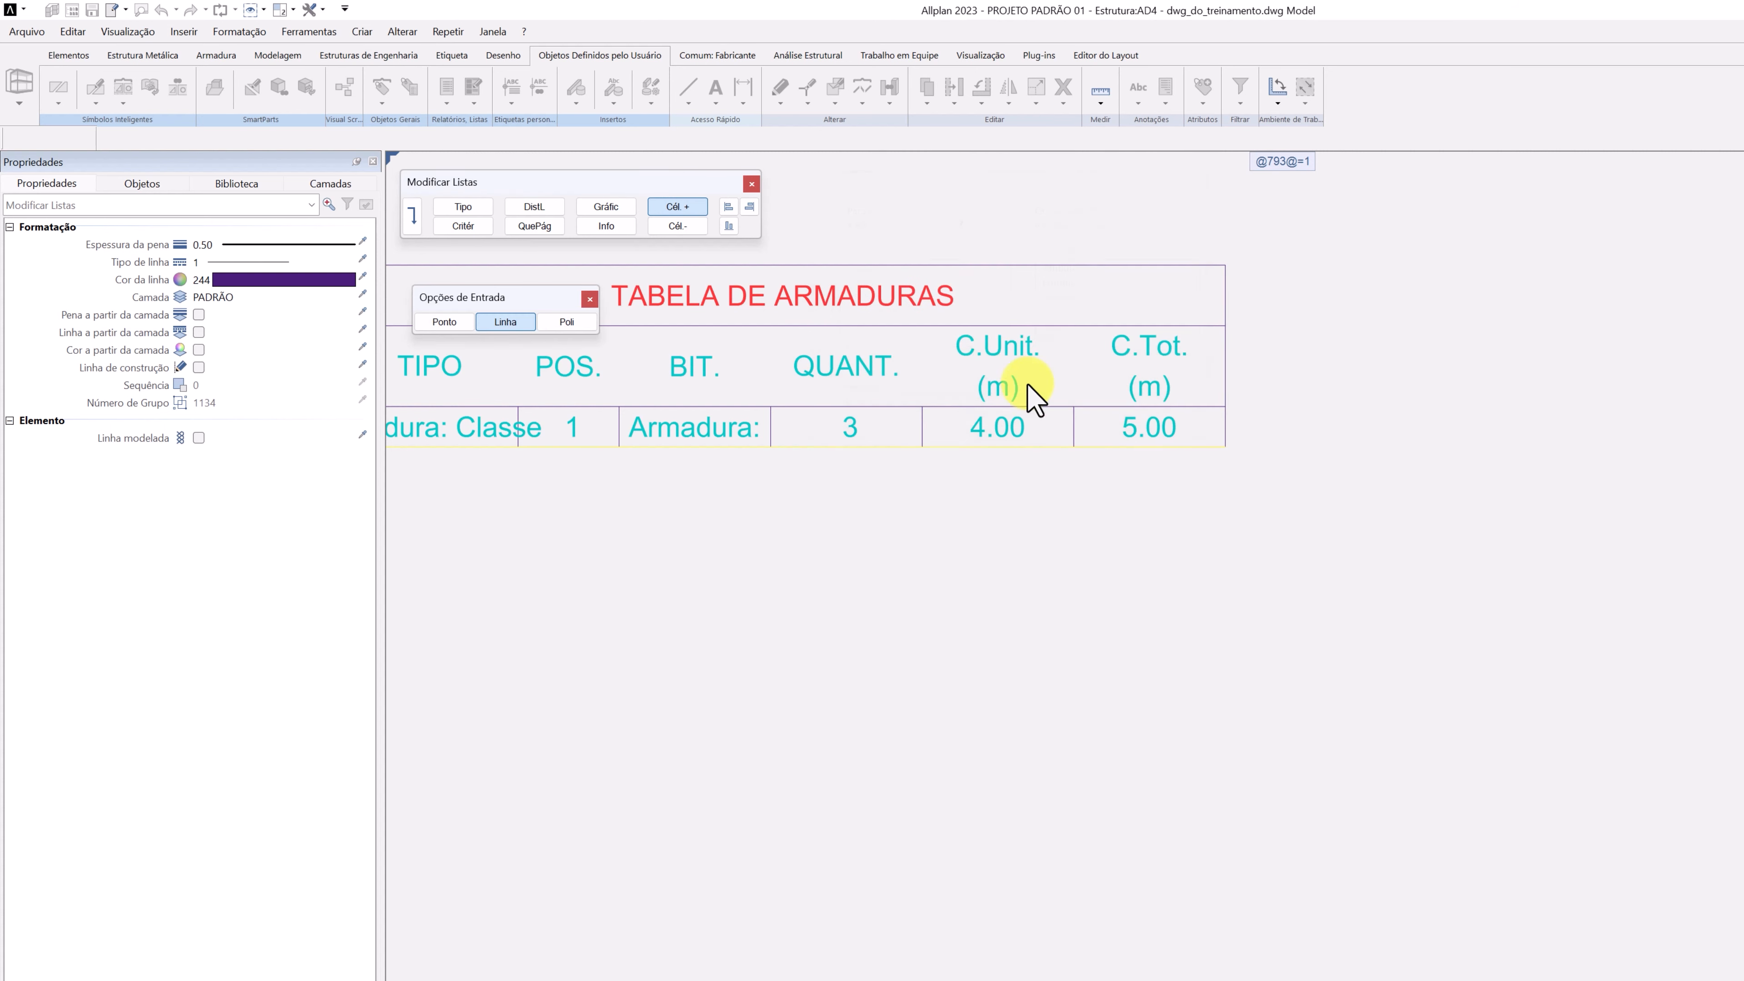
{"action": "scroll", "coordinate": [1002, 412], "scroll_direction": "down", "scroll_amount": 4}
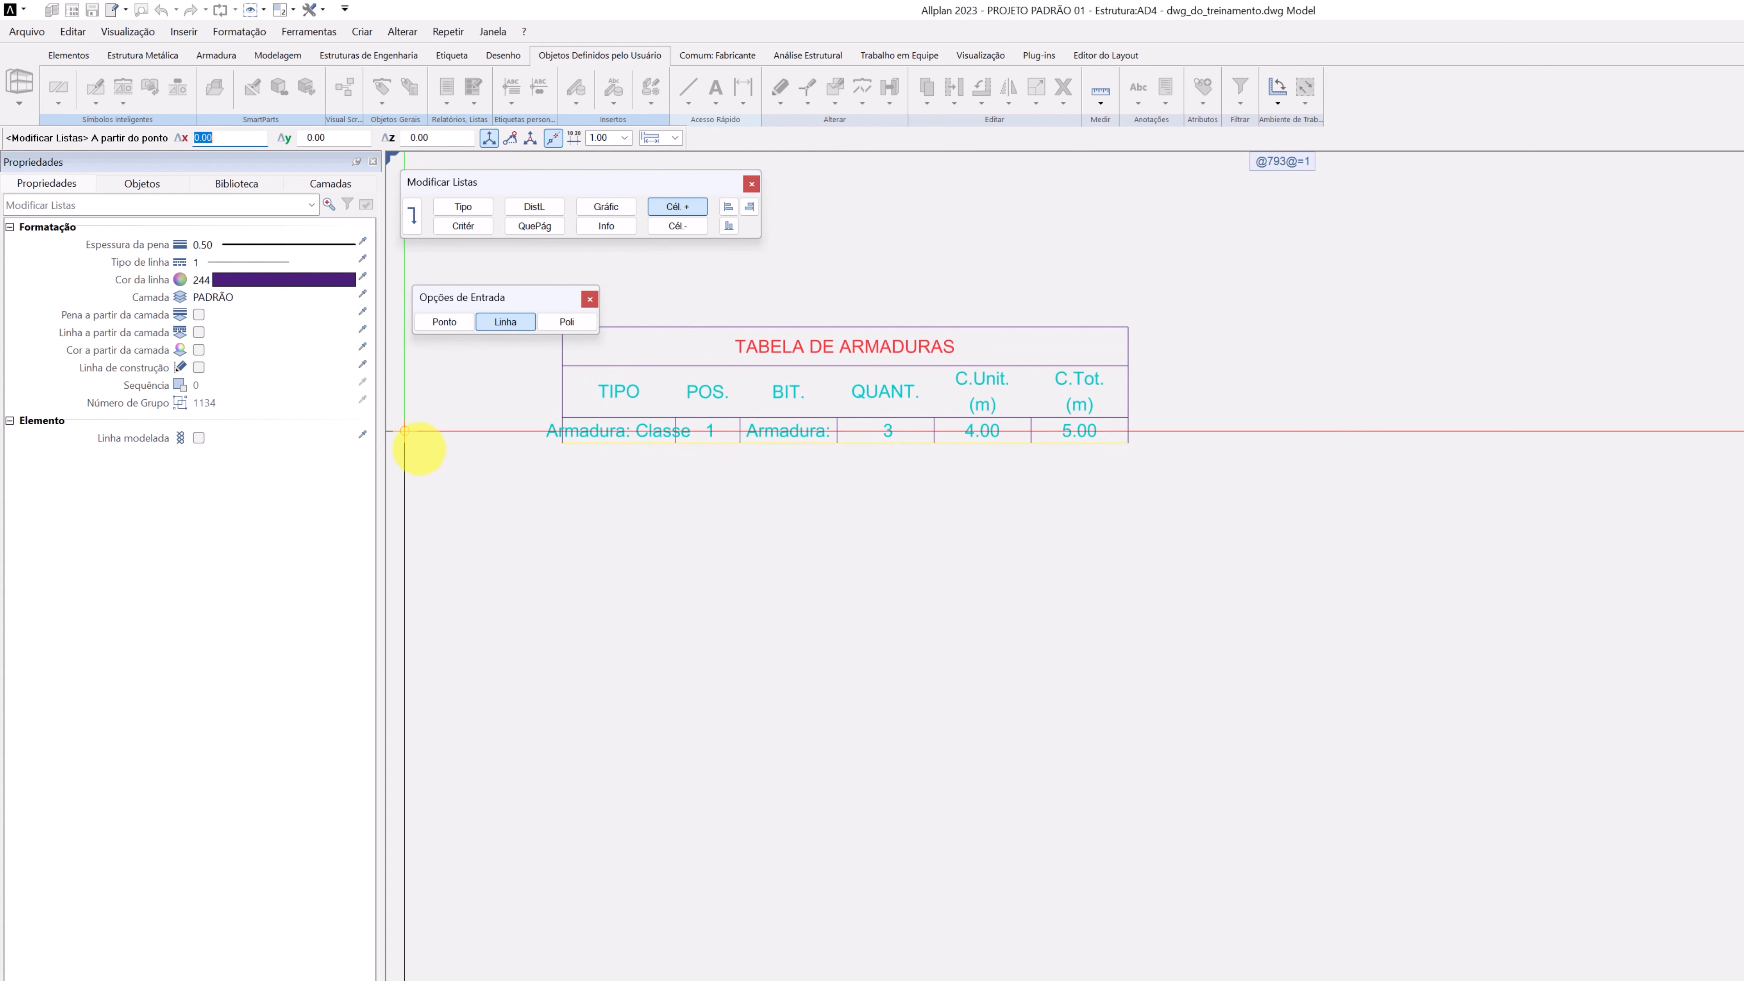
{"action": "left_click", "coordinate": [562, 445]}
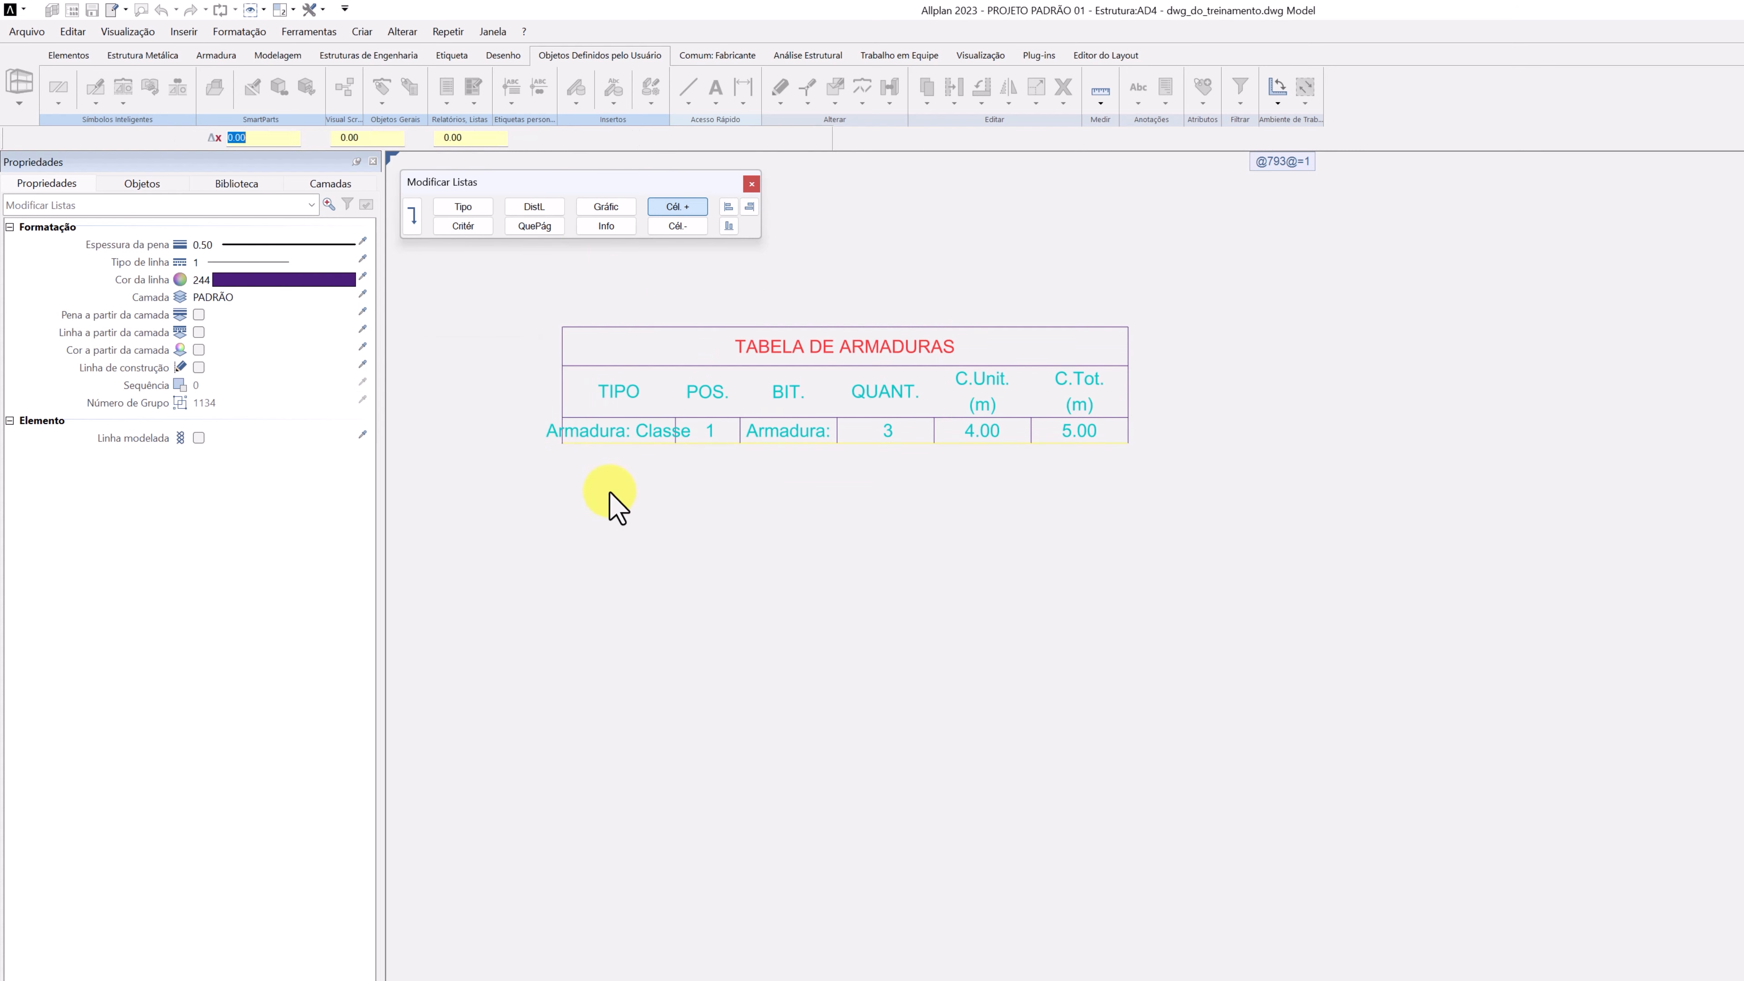
{"action": "left_click", "coordinate": [1138, 452]}
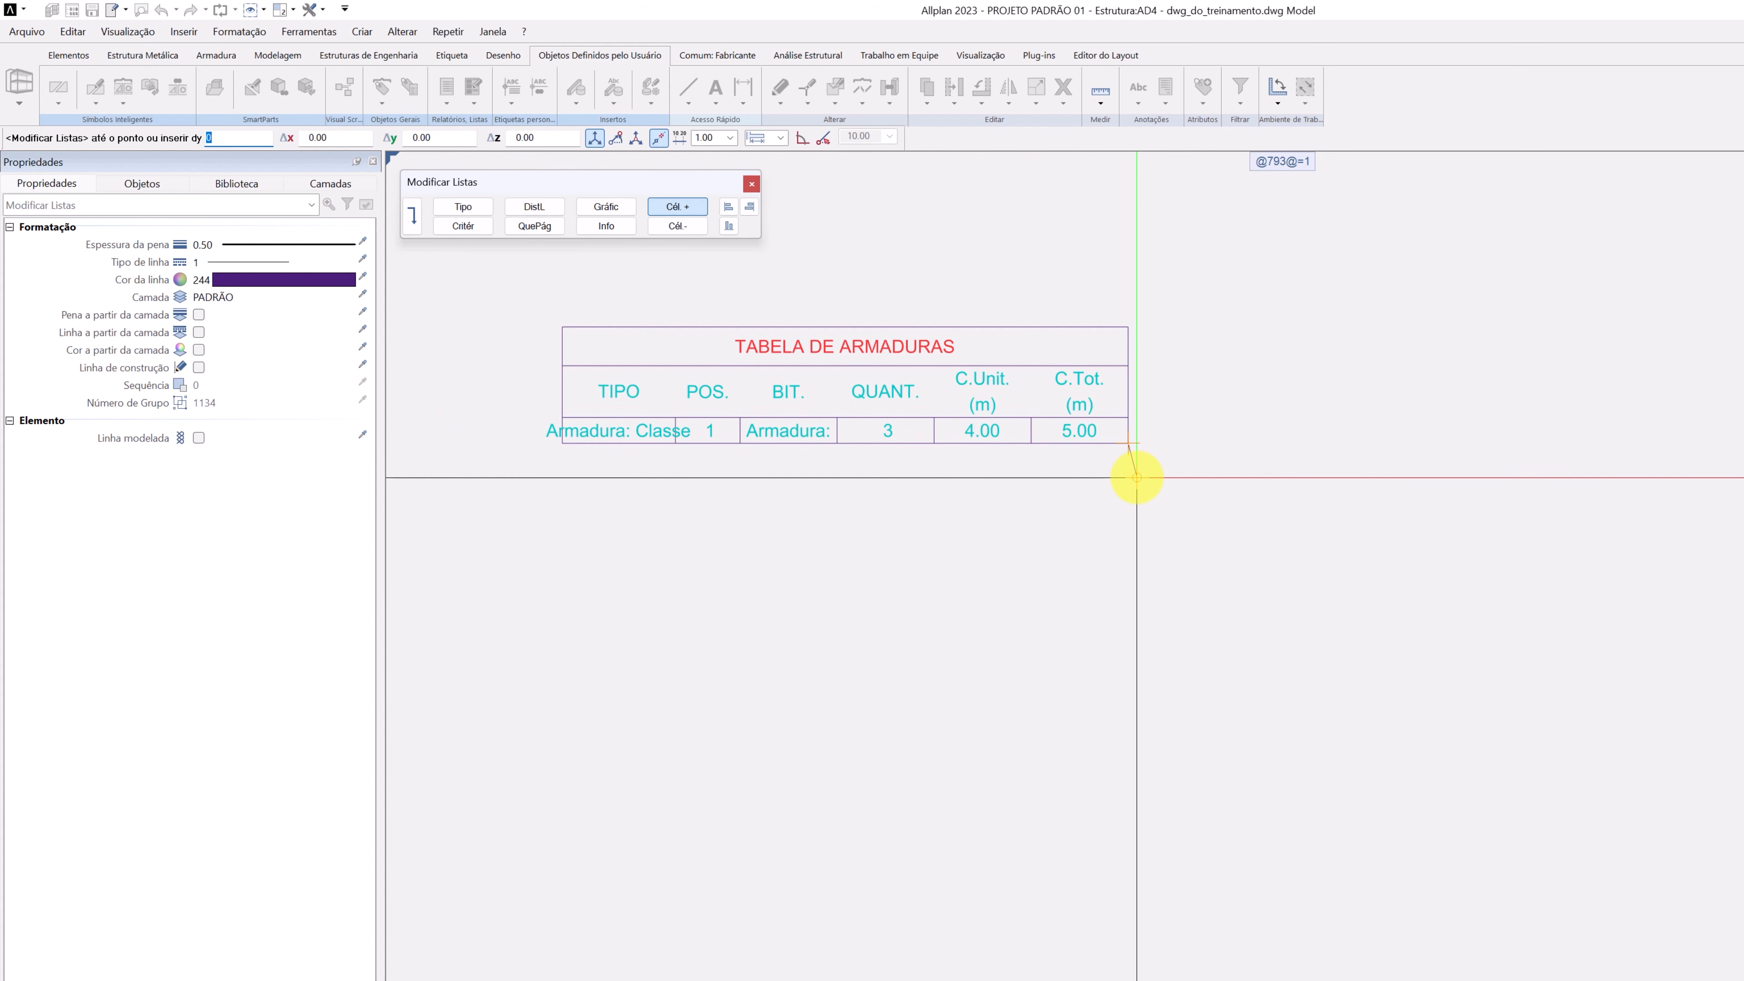
{"action": "left_click", "coordinate": [1137, 477]}
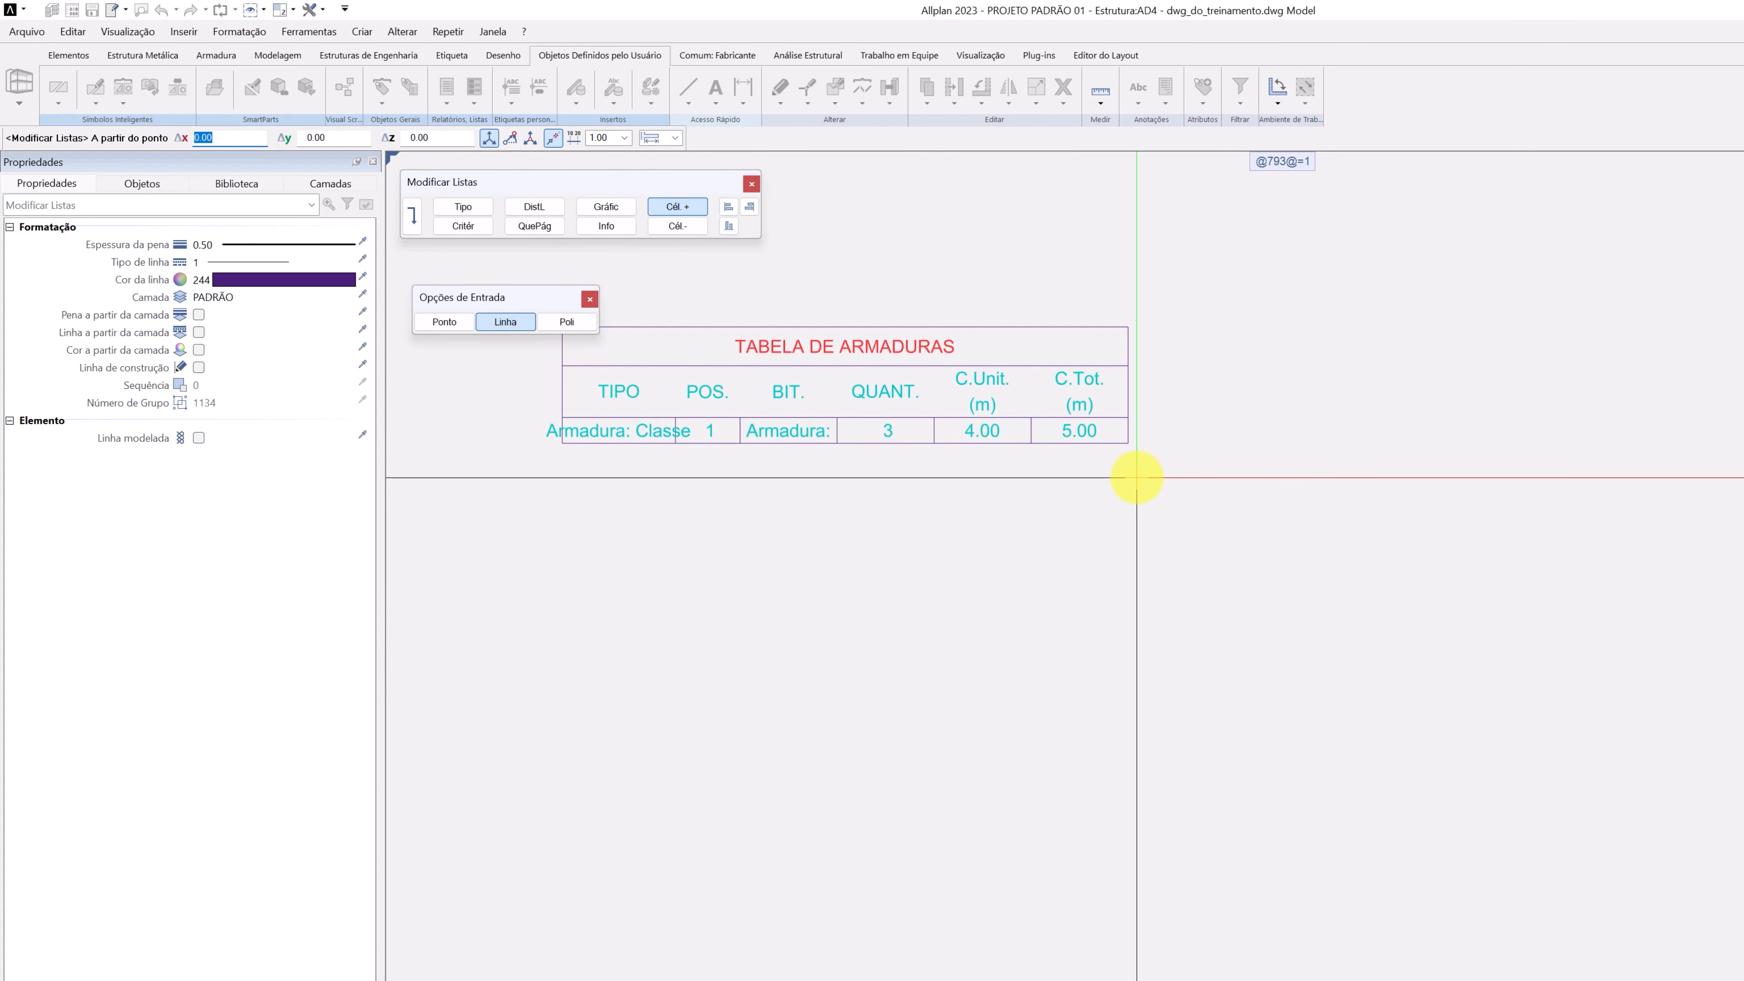
Exit the list editor and save the changes to the reinforcement table template.
{"action": "key", "text": "Escape"}
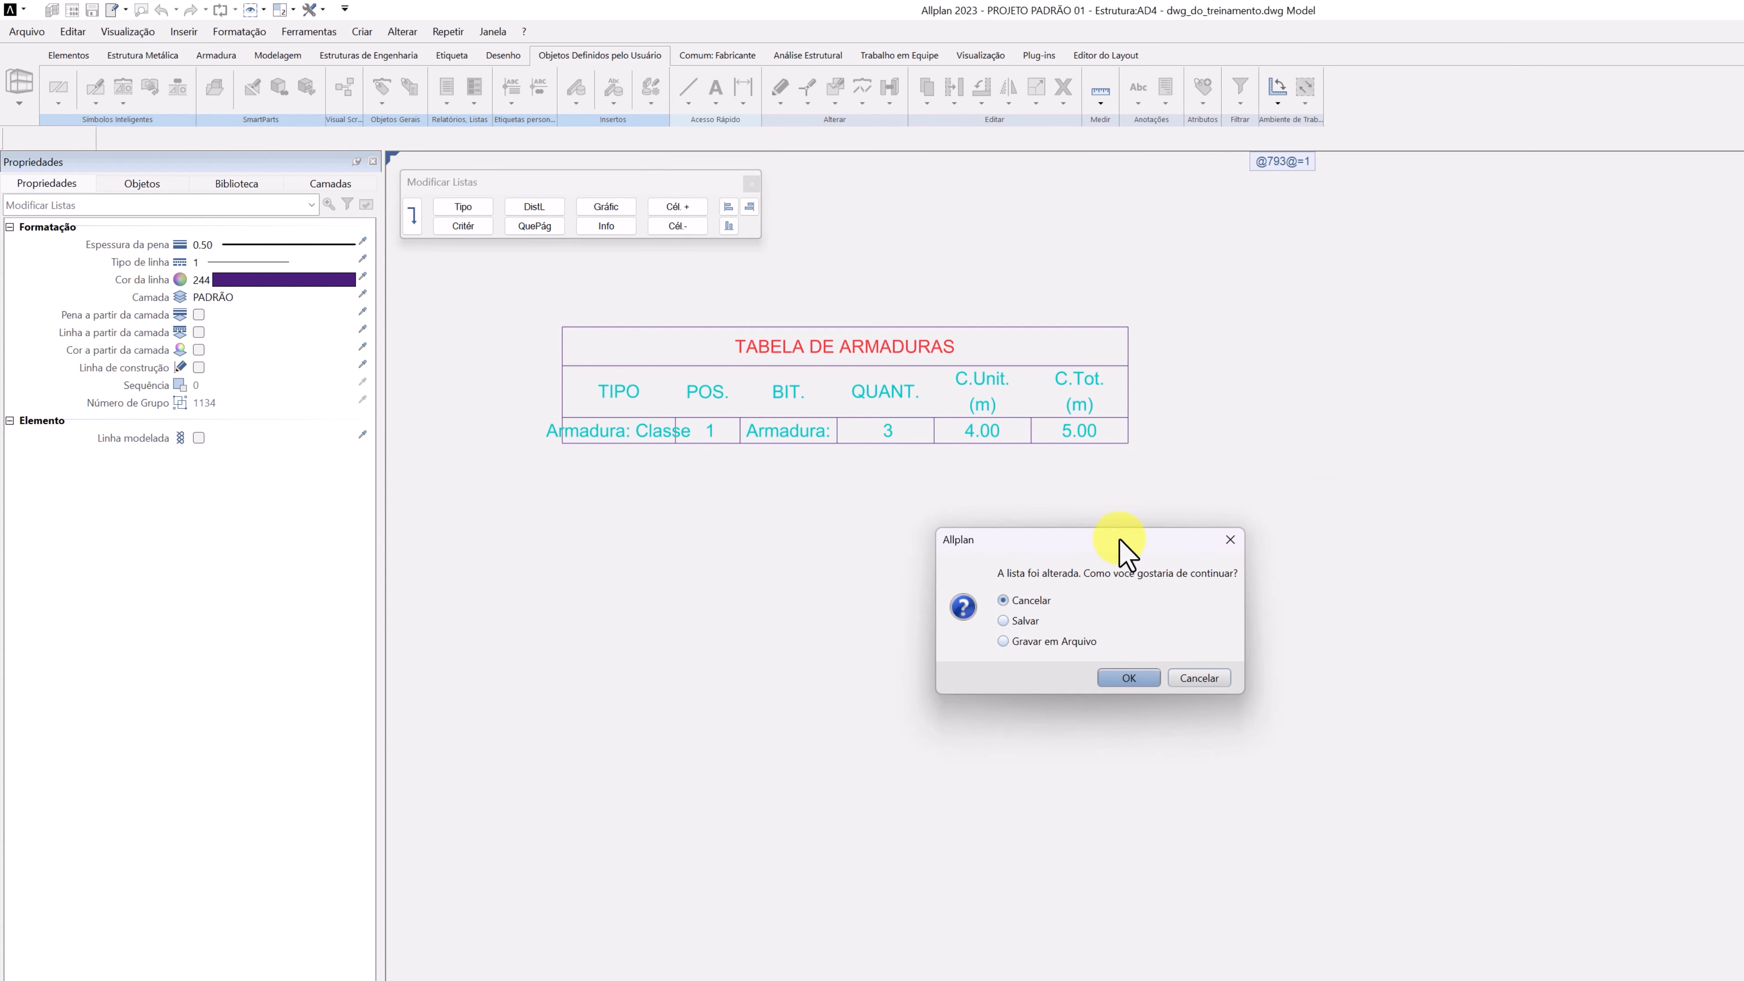
{"action": "left_click", "coordinate": [1038, 623]}
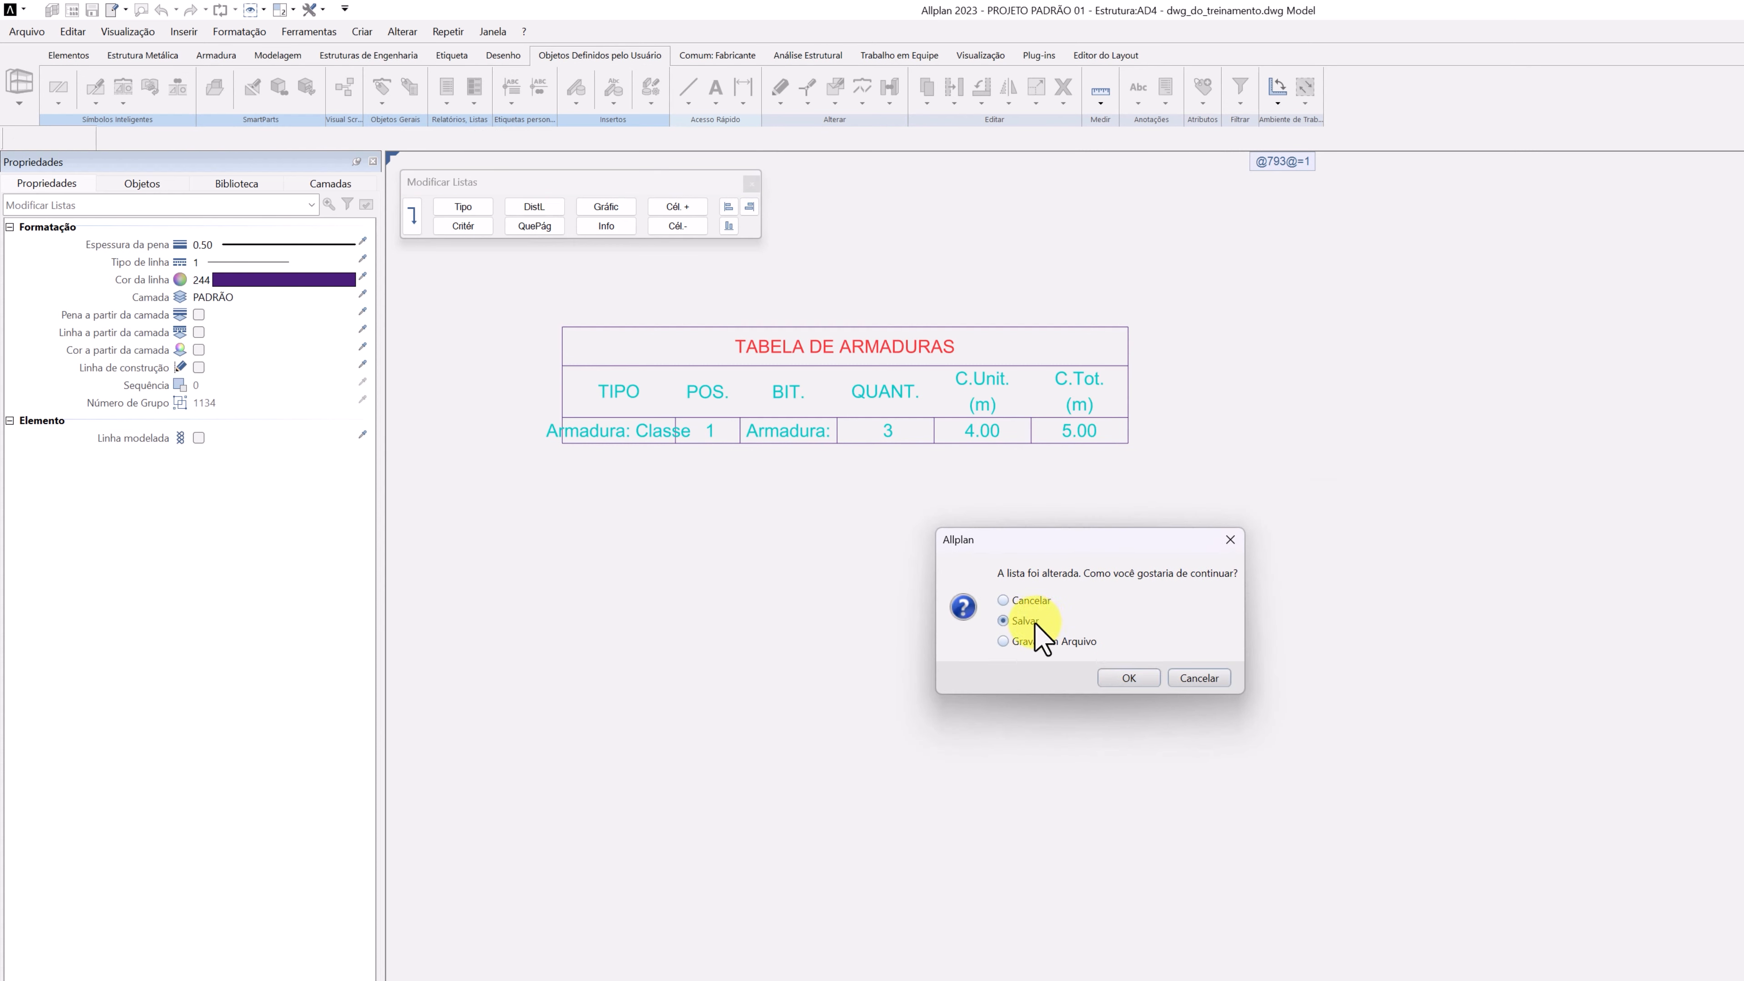
{"action": "left_click", "coordinate": [1126, 675]}
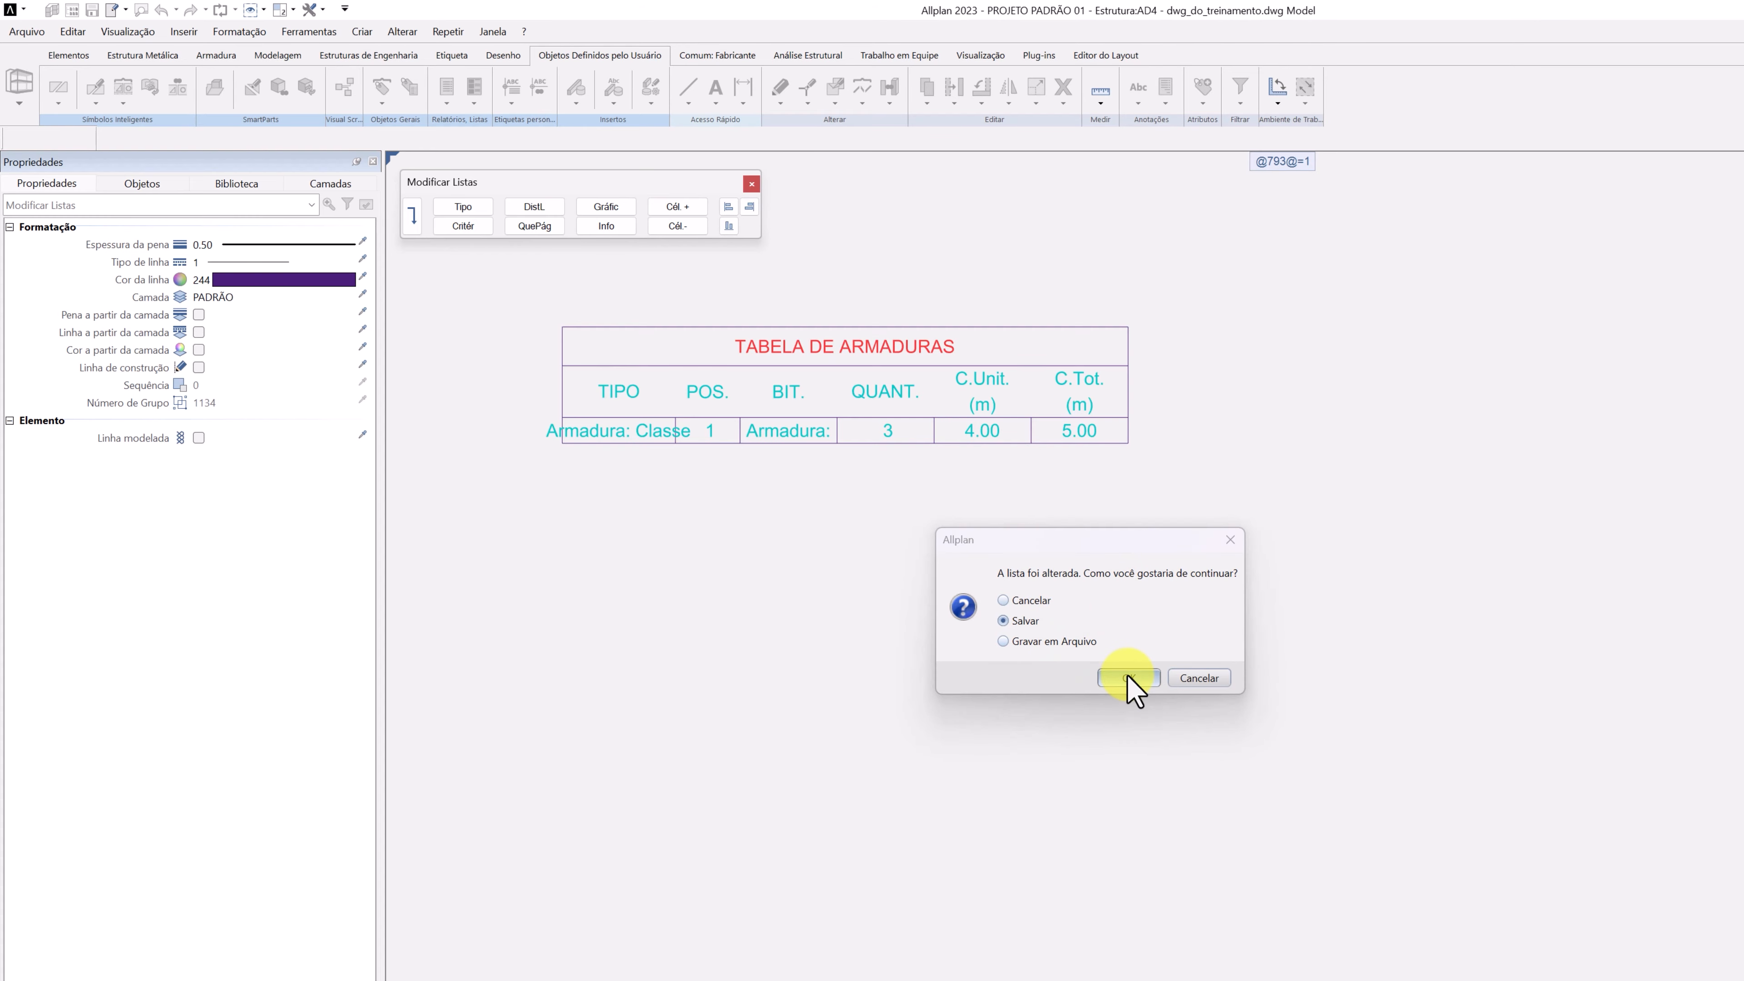
Delete the old TABELA DE ARMADURAS placed above the steel summary in the drawing.
{"action": "scroll", "coordinate": [1127, 675], "scroll_direction": "down", "scroll_amount": 3}
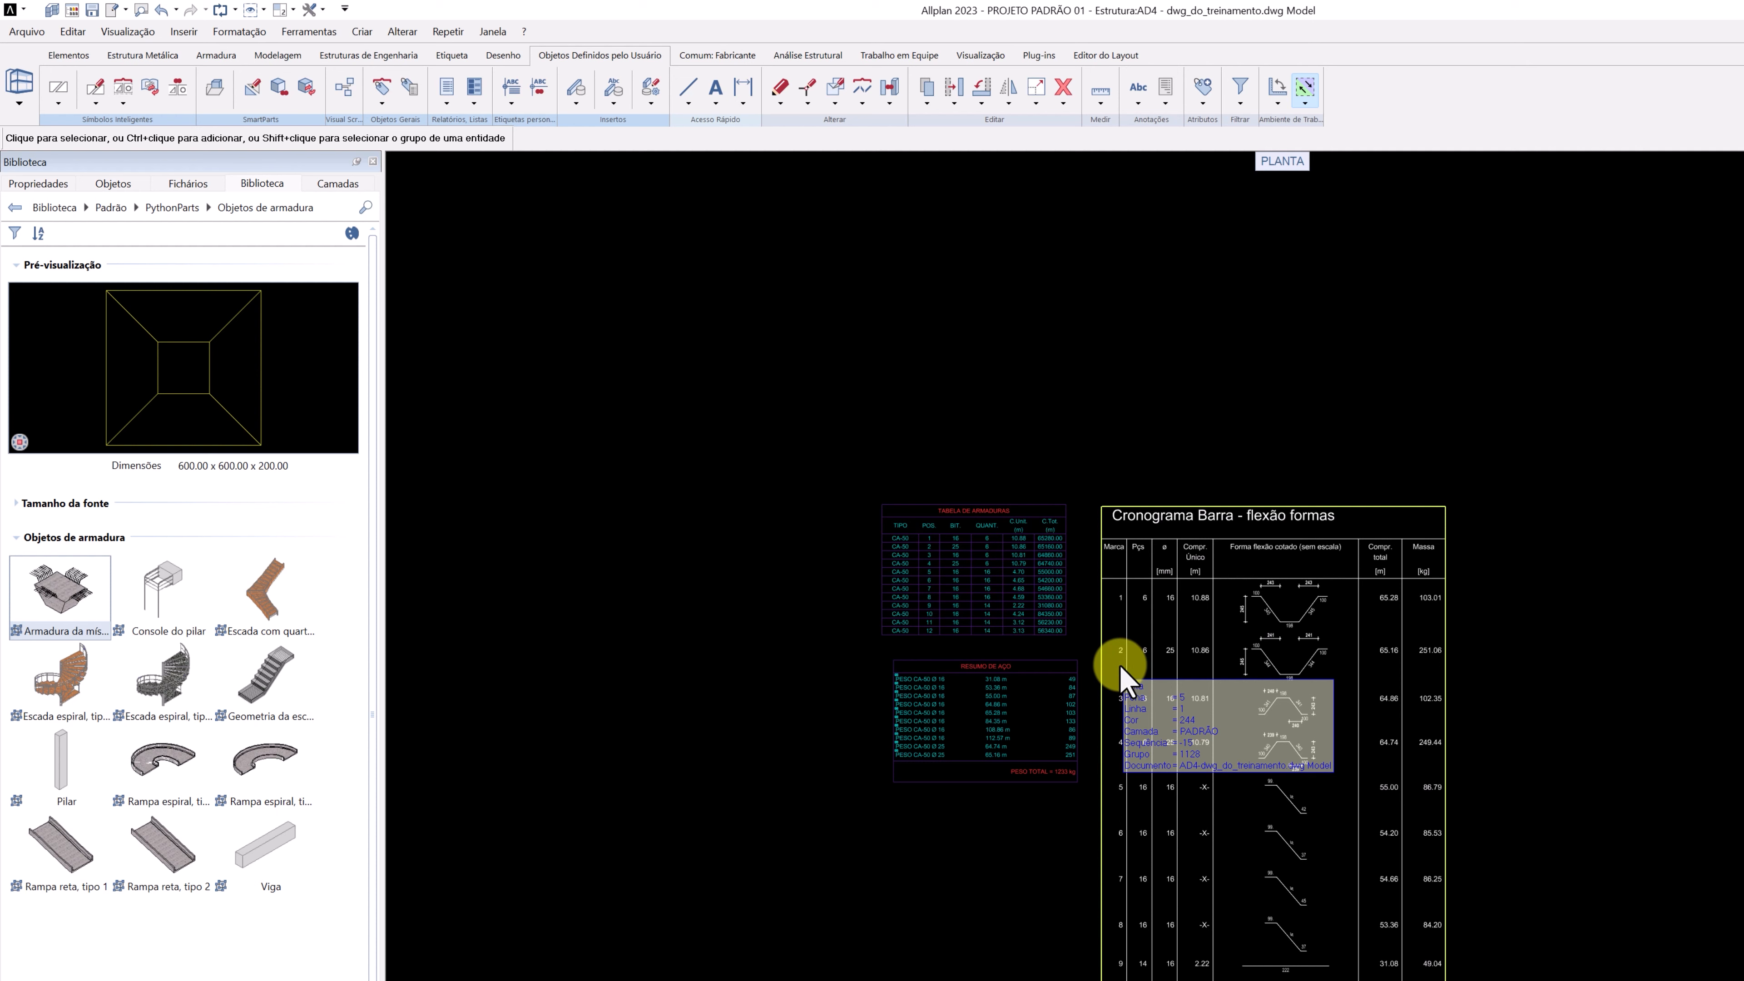
{"action": "left_click", "coordinate": [1038, 608]}
{"action": "key", "text": "Delete"}
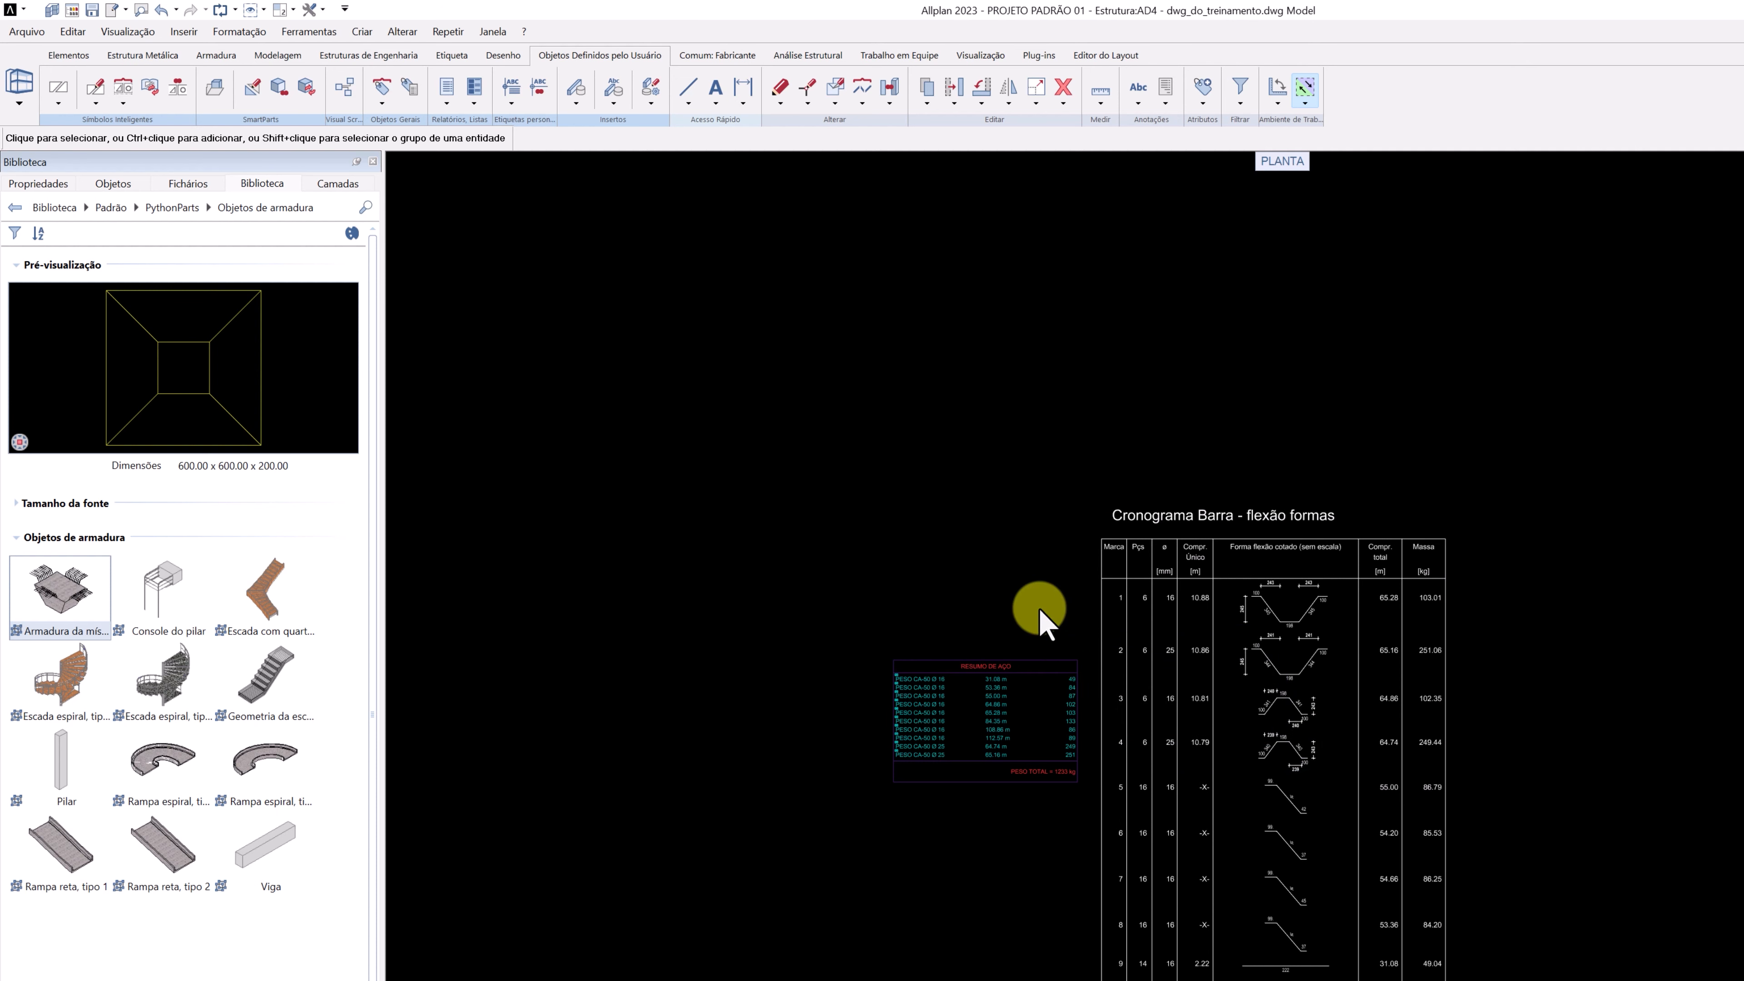
Insert list 11 TABELA DE ARMADURAS (TREINAMENTO from Escritório, 19 Armaduras, above the RESUMO DE AÇO table.
{"action": "key", "text": "q"}
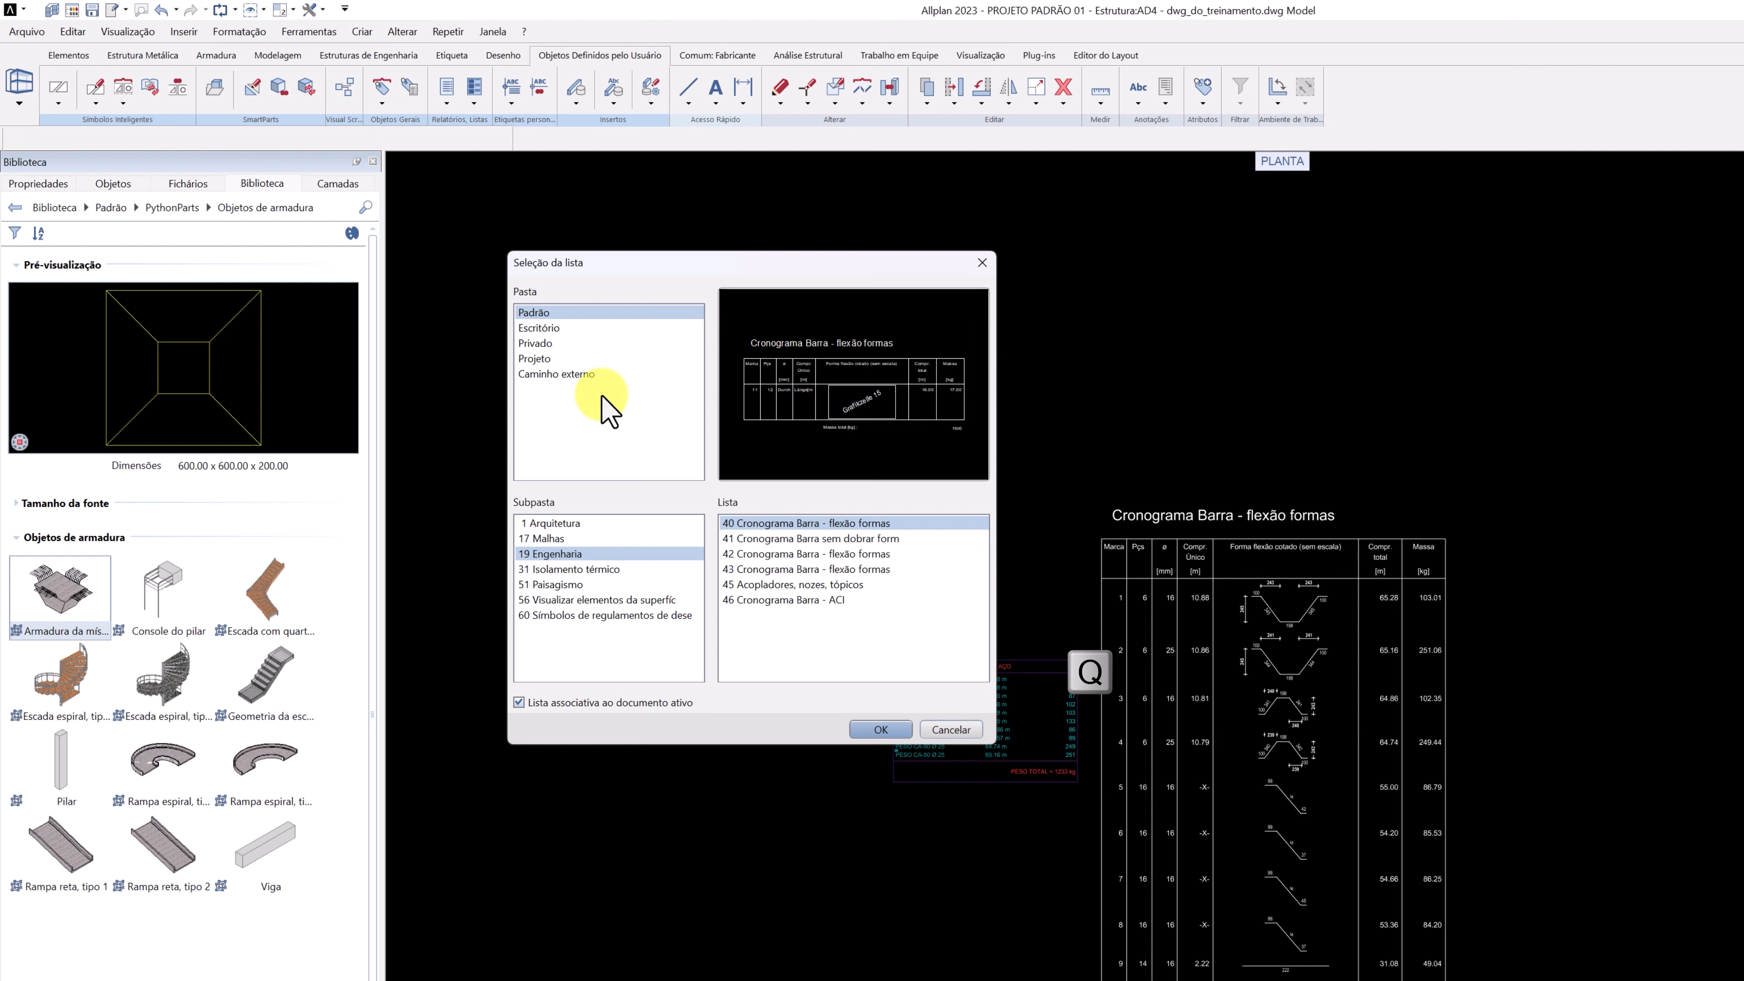
{"action": "left_click", "coordinate": [549, 329]}
{"action": "left_click", "coordinate": [569, 584]}
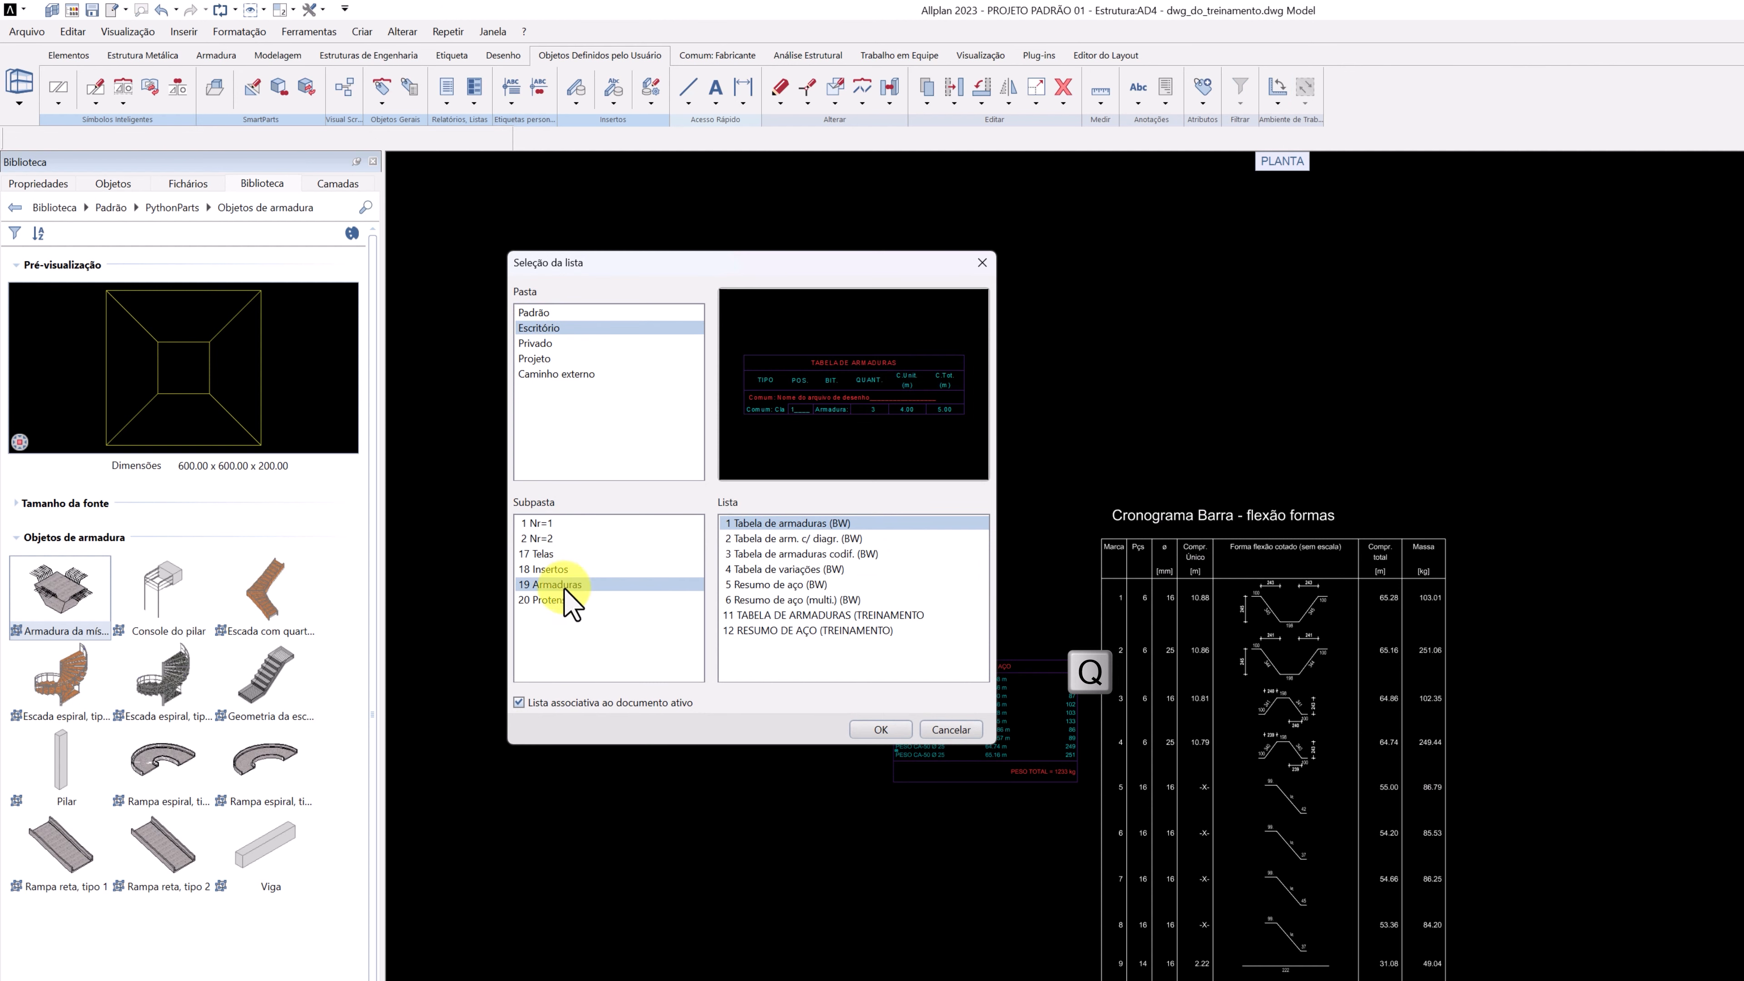
{"action": "left_click", "coordinate": [758, 615]}
{"action": "left_click", "coordinate": [882, 730]}
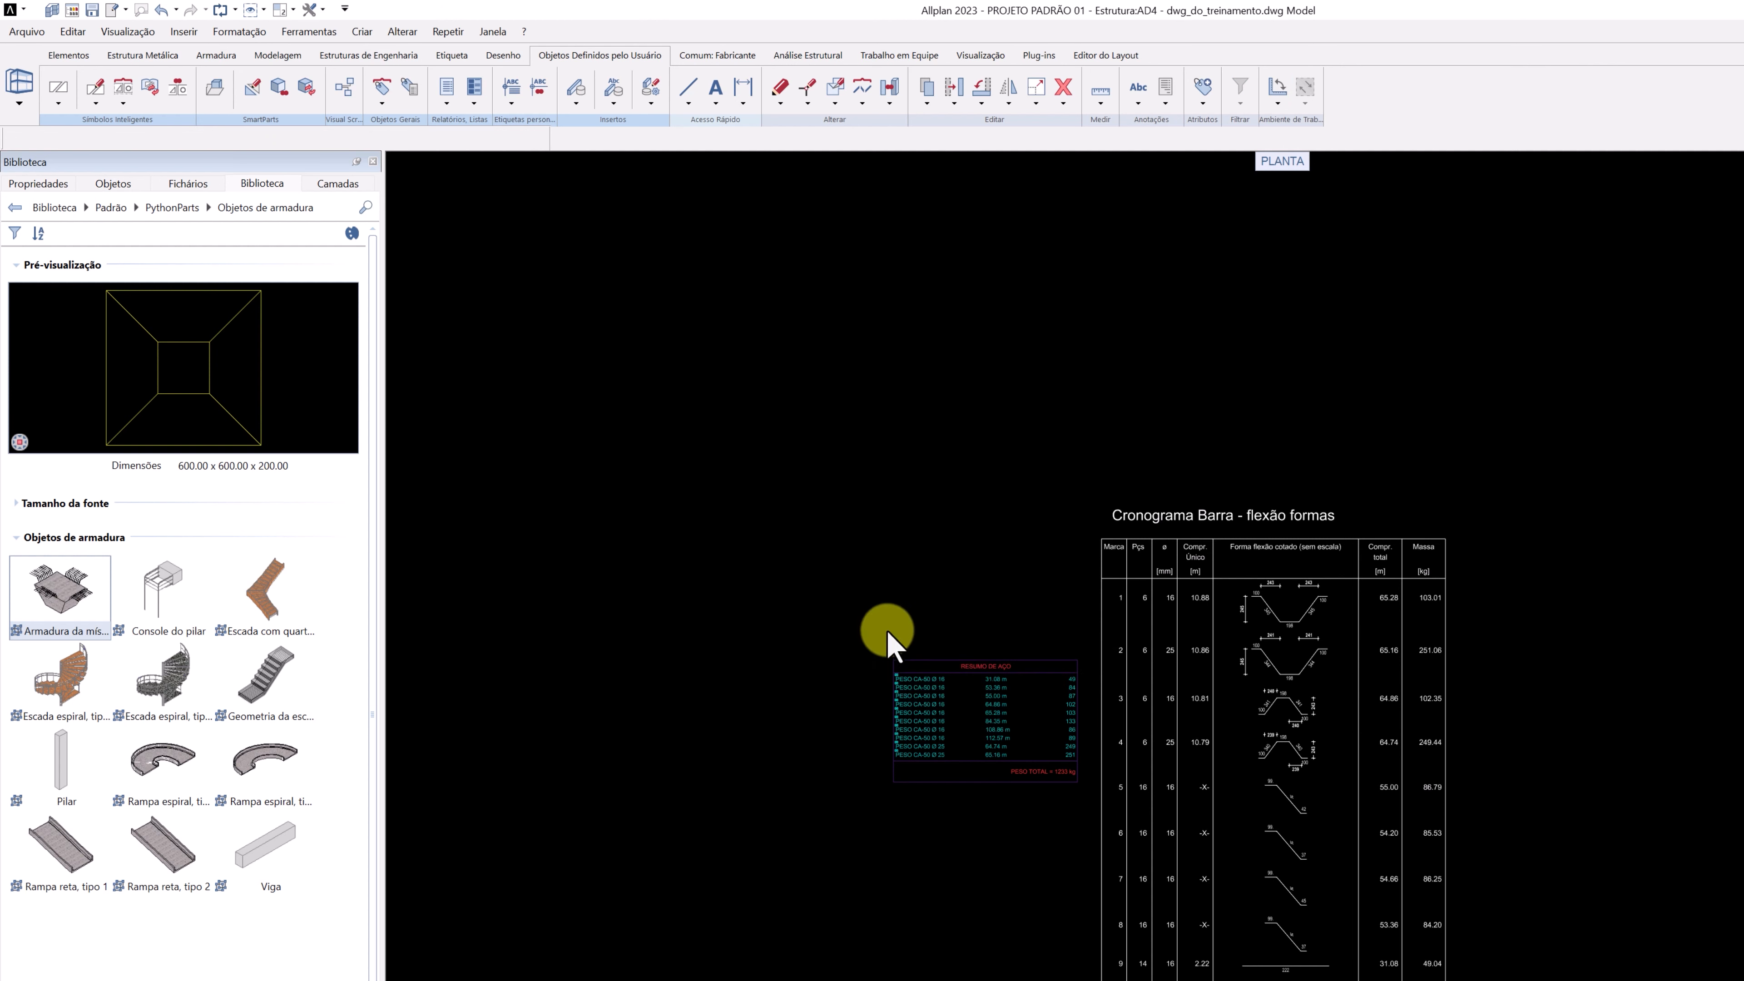
{"action": "left_click", "coordinate": [1024, 582]}
Turn on the Linha espessa display option and examine the line thicknesses at the reinforcement table's bottom border.
{"action": "scroll", "coordinate": [1024, 582], "scroll_direction": "up", "scroll_amount": 5}
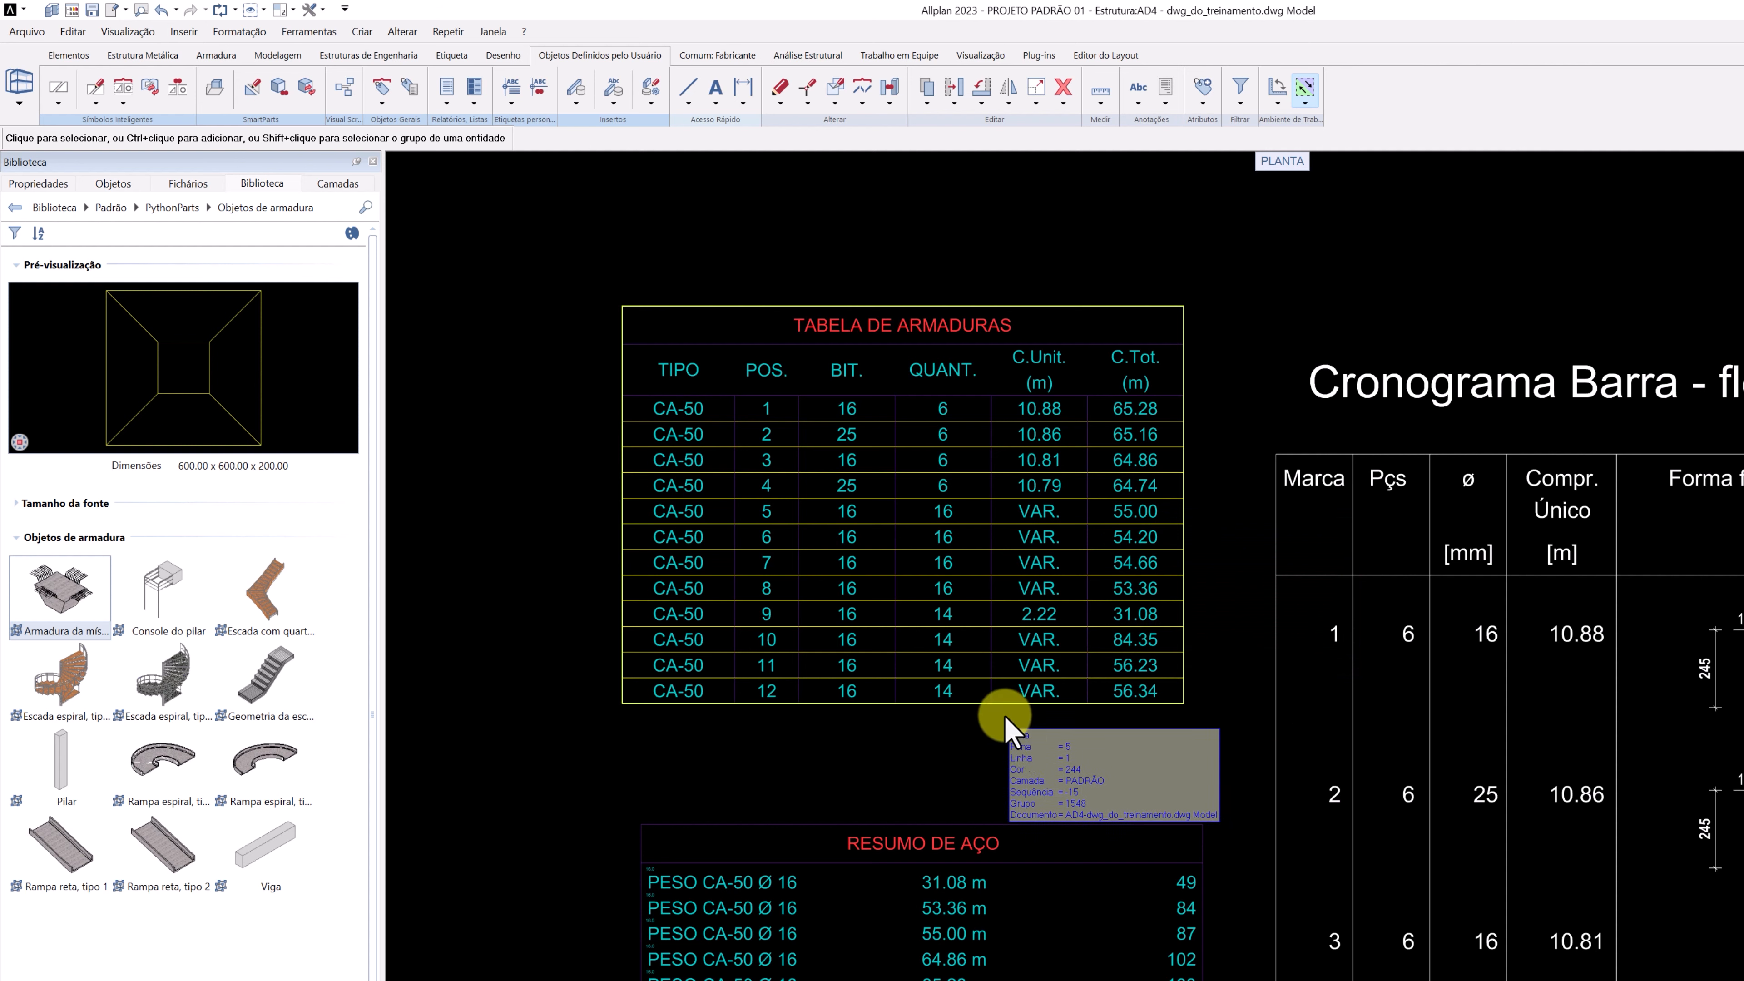
{"action": "scroll", "coordinate": [1049, 787], "scroll_direction": "up", "scroll_amount": 3}
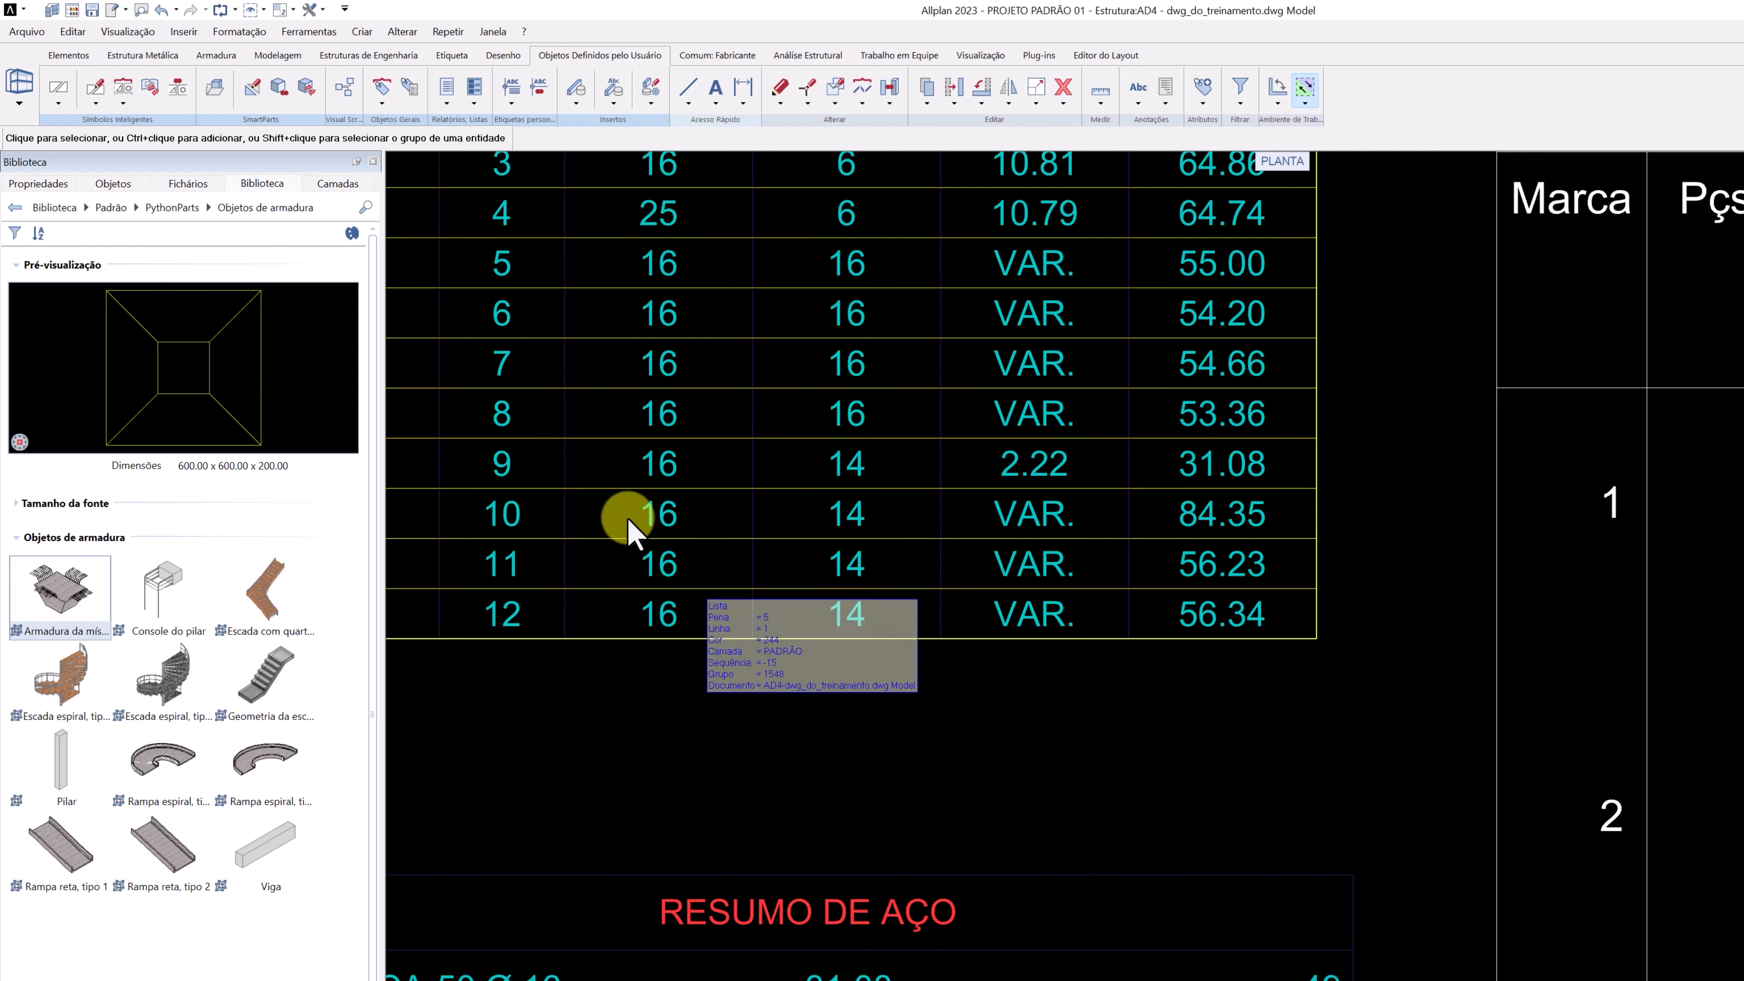
{"action": "left_click", "coordinate": [263, 11]}
{"action": "left_click", "coordinate": [272, 31]}
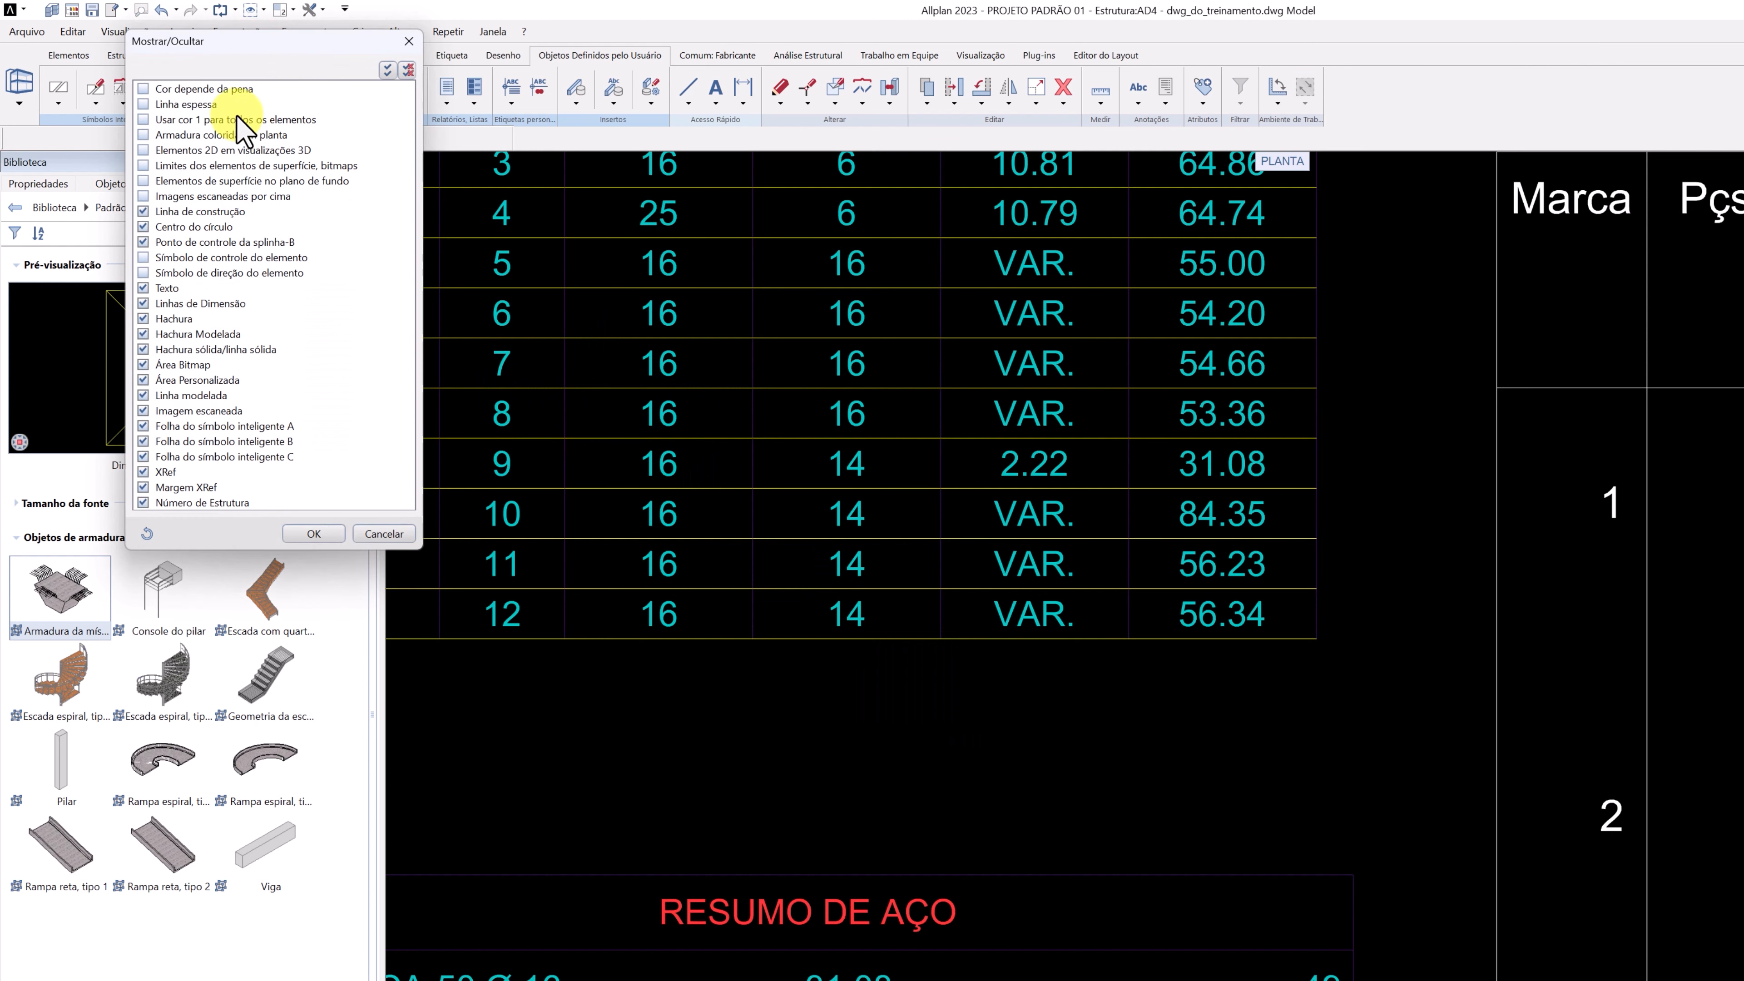
{"action": "left_click", "coordinate": [189, 104]}
{"action": "left_click", "coordinate": [295, 537]}
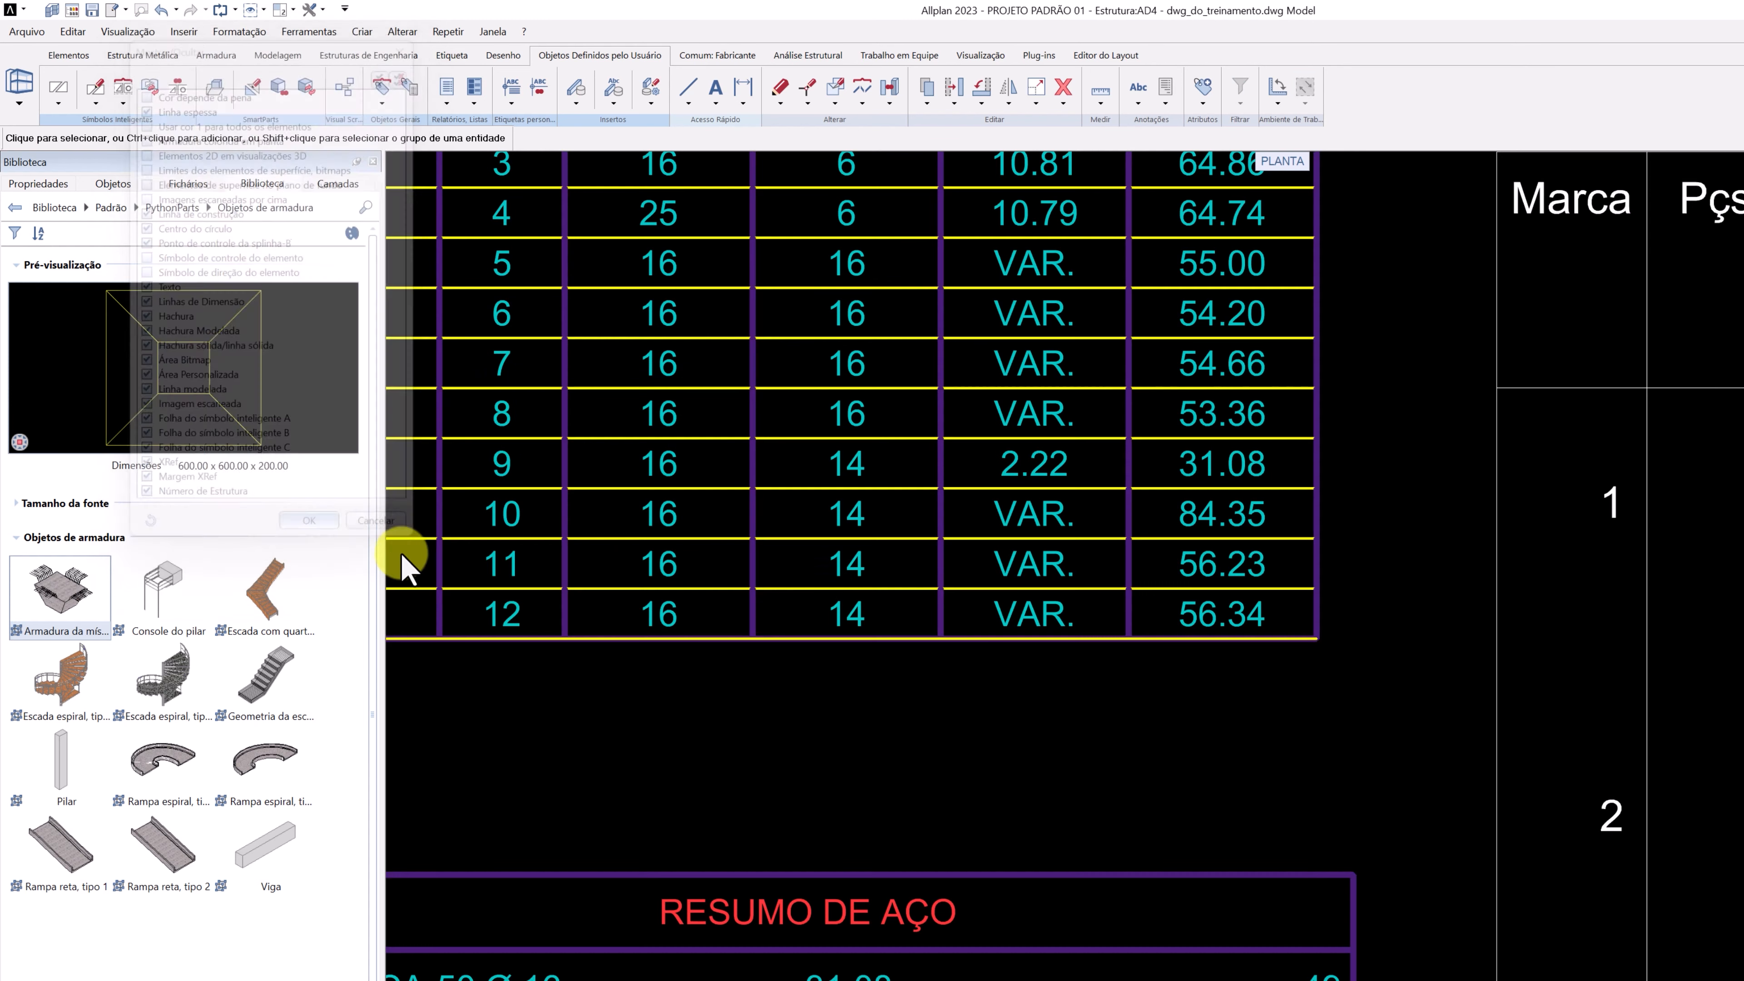
{"action": "scroll", "coordinate": [1214, 680], "scroll_direction": "up", "scroll_amount": 5}
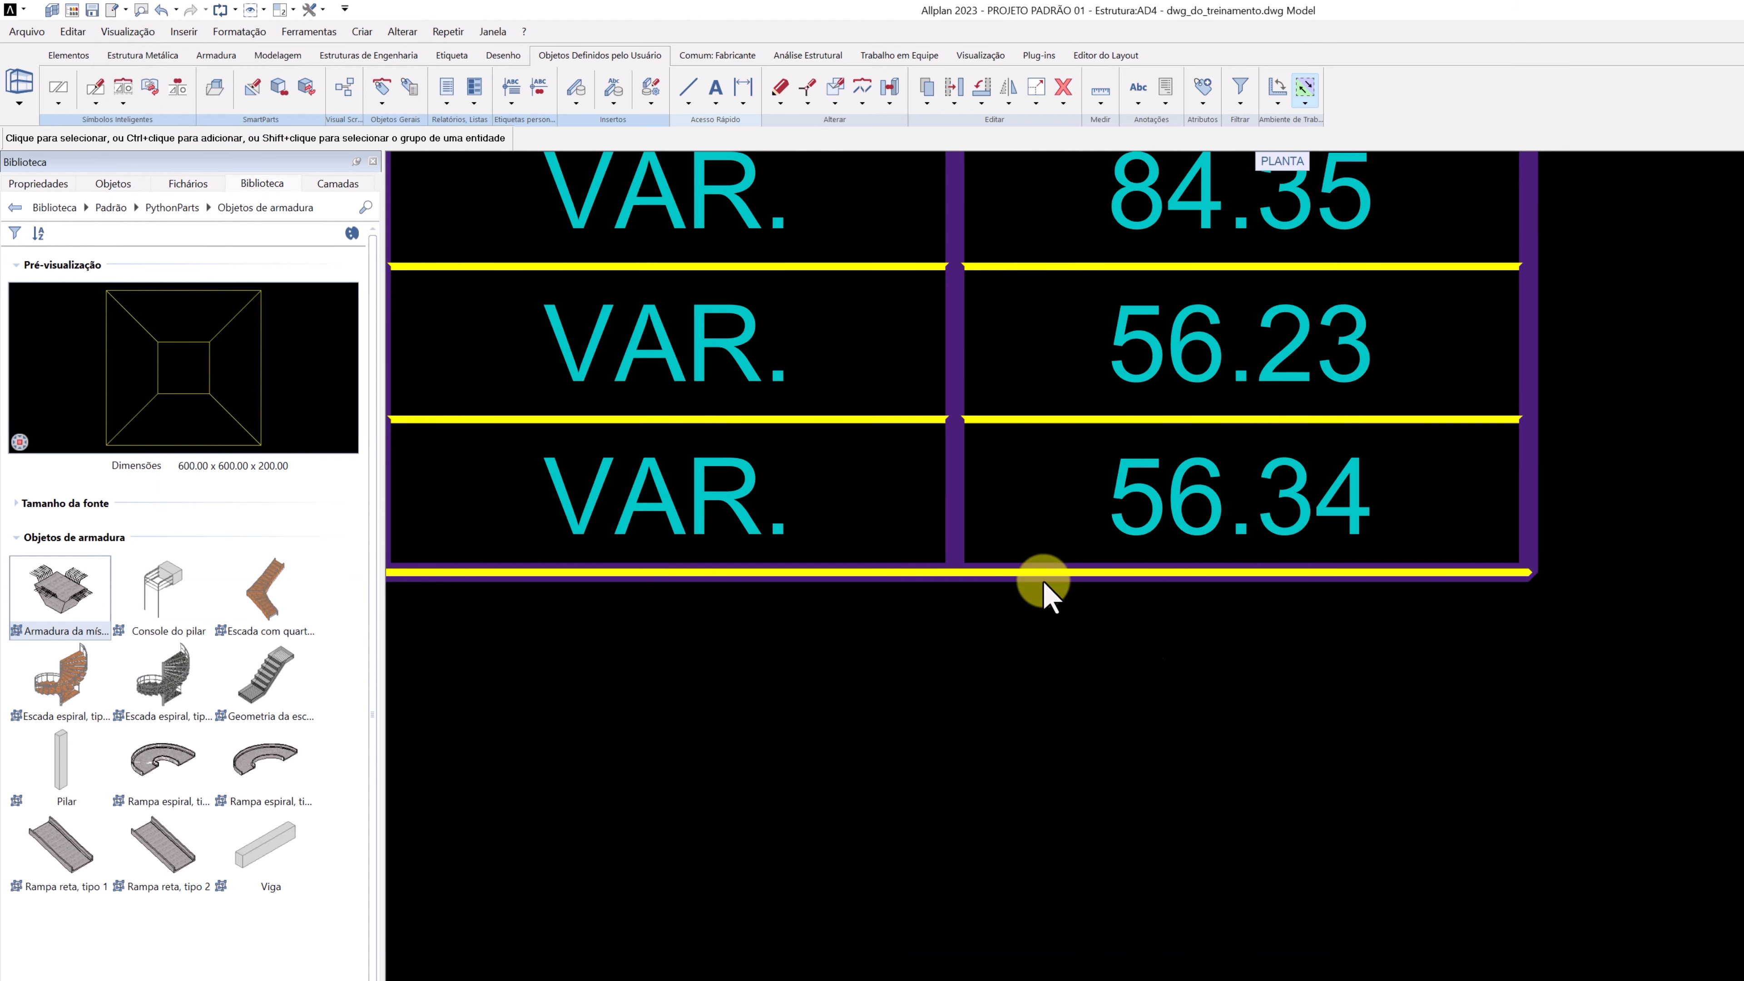
Turn off the Linha espessa display option and return to an overview of the tables.
{"action": "left_click", "coordinate": [263, 11]}
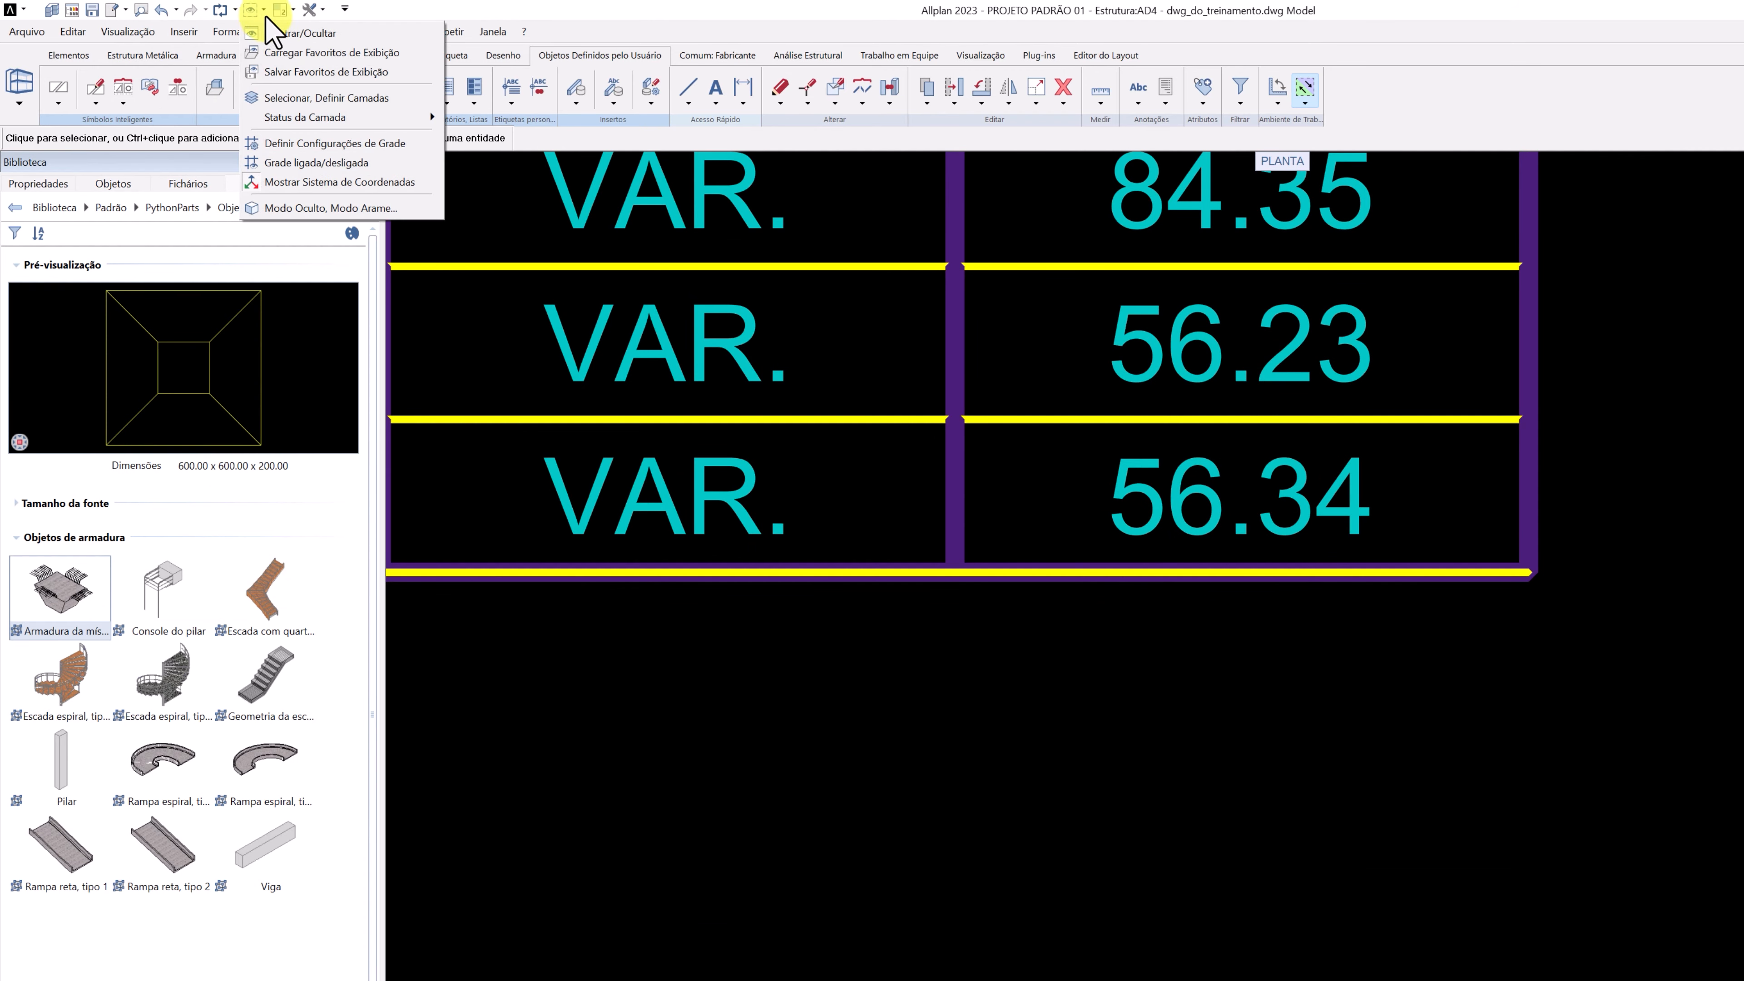
{"action": "left_click", "coordinate": [282, 43]}
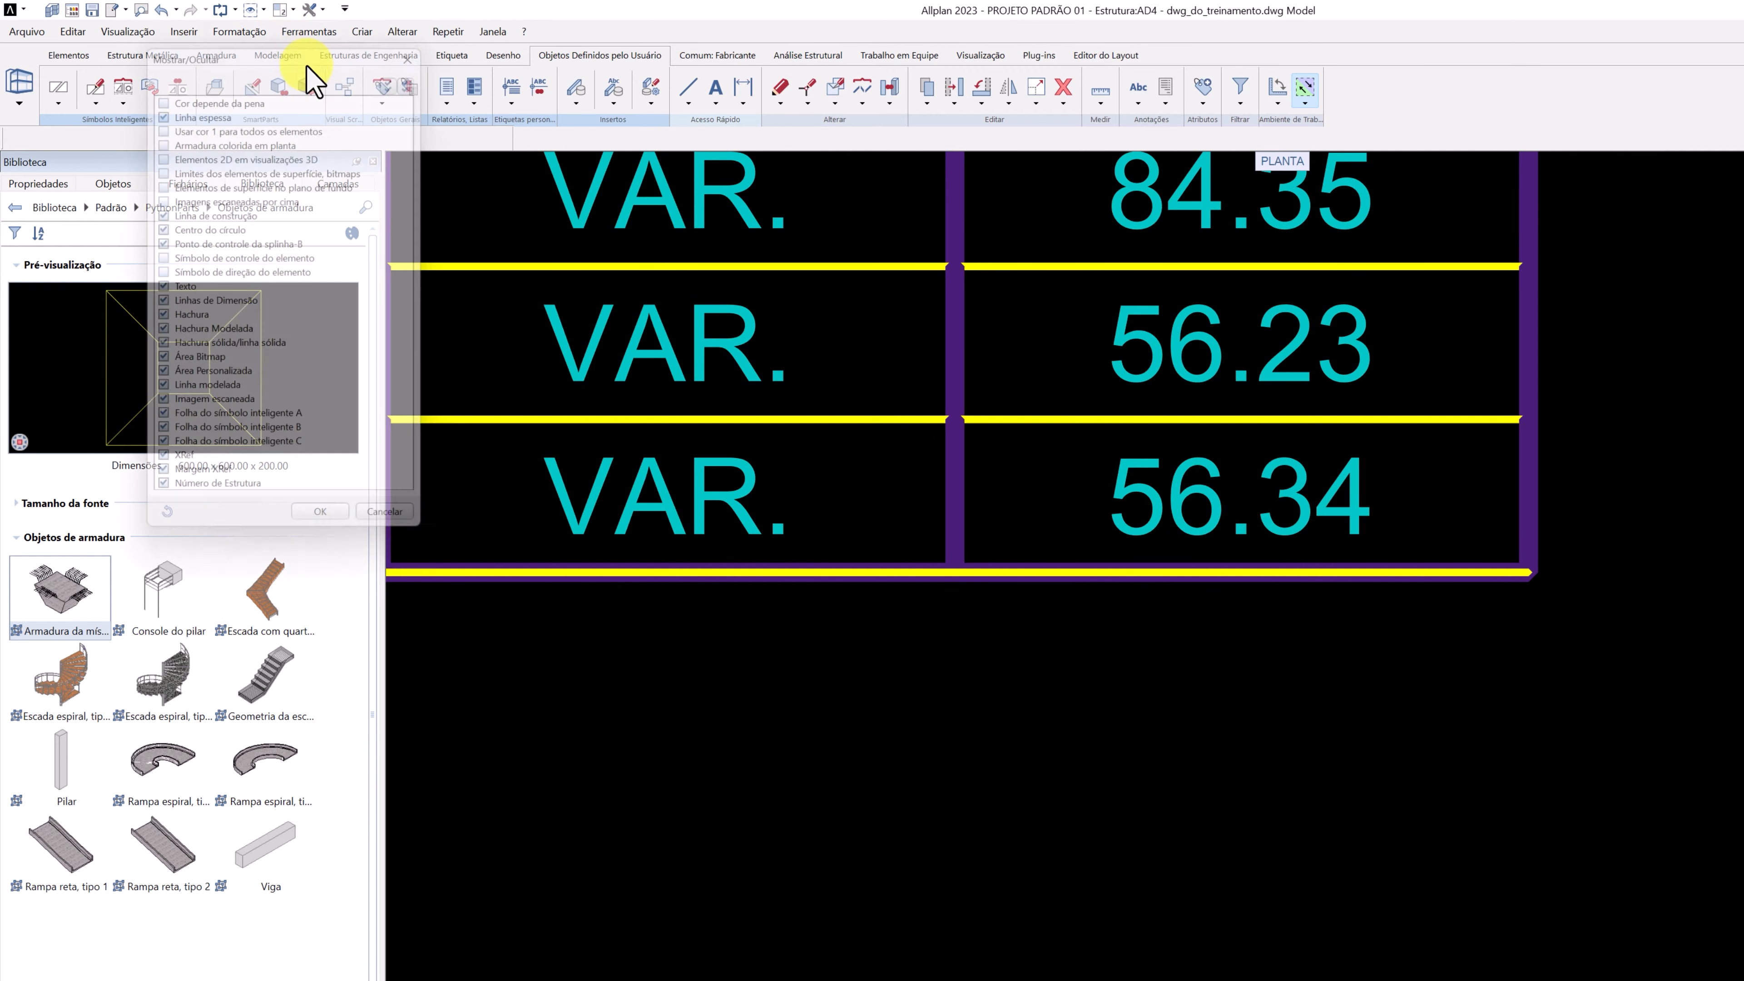
{"action": "left_click", "coordinate": [227, 105]}
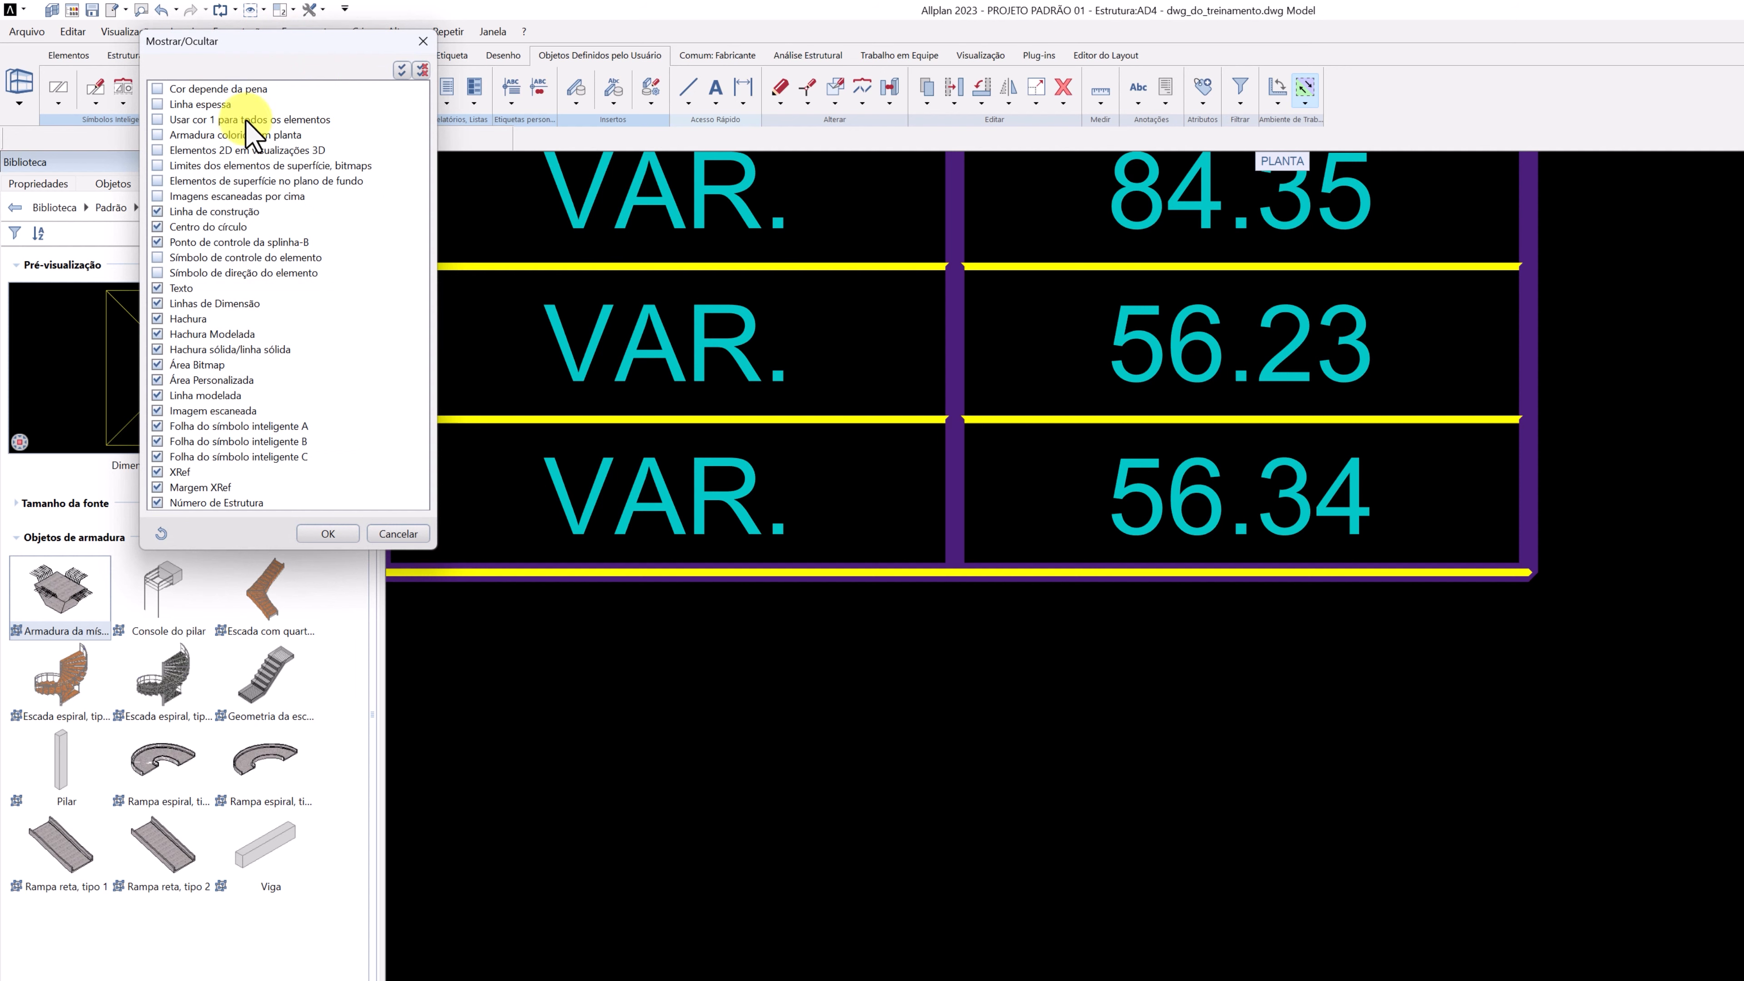
{"action": "left_click", "coordinate": [328, 534]}
{"action": "scroll", "coordinate": [860, 745], "scroll_direction": "down", "scroll_amount": 4}
{"action": "scroll", "coordinate": [860, 745], "scroll_direction": "down", "scroll_amount": 3}
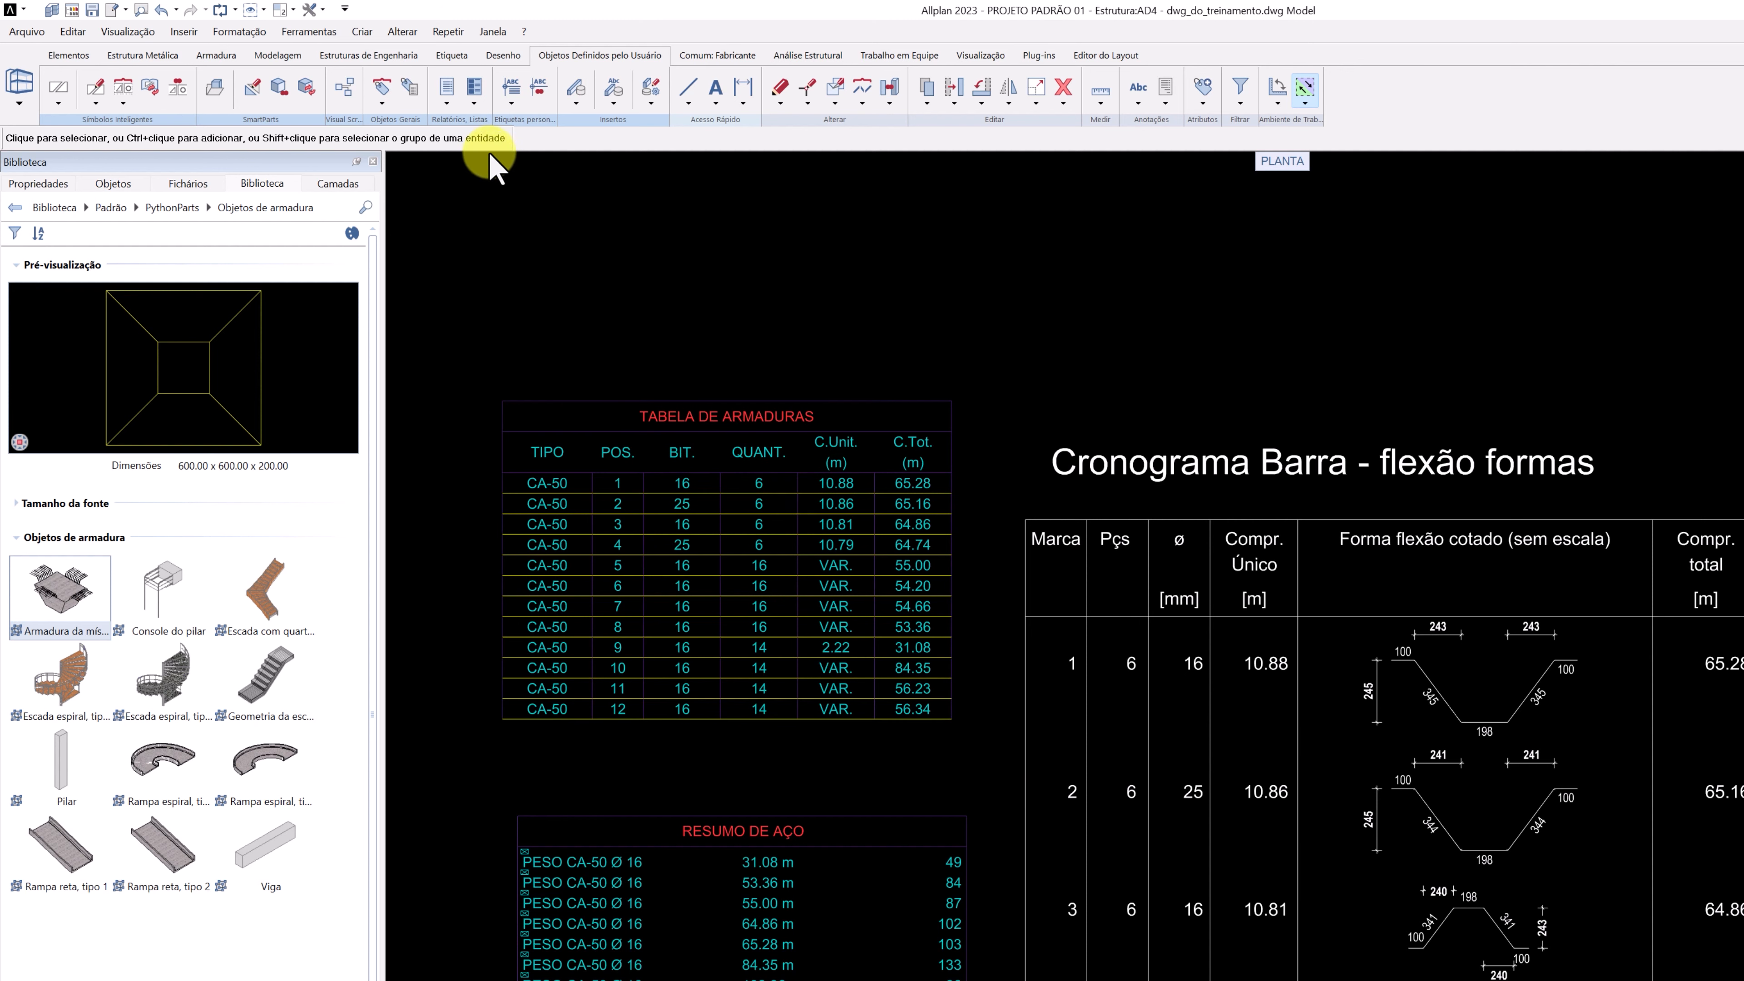
Open list 12 RESUMO DE AÇO (TREINAMENTO) from Escritório, 19 Armaduras, for modification.
{"action": "left_click", "coordinate": [473, 105]}
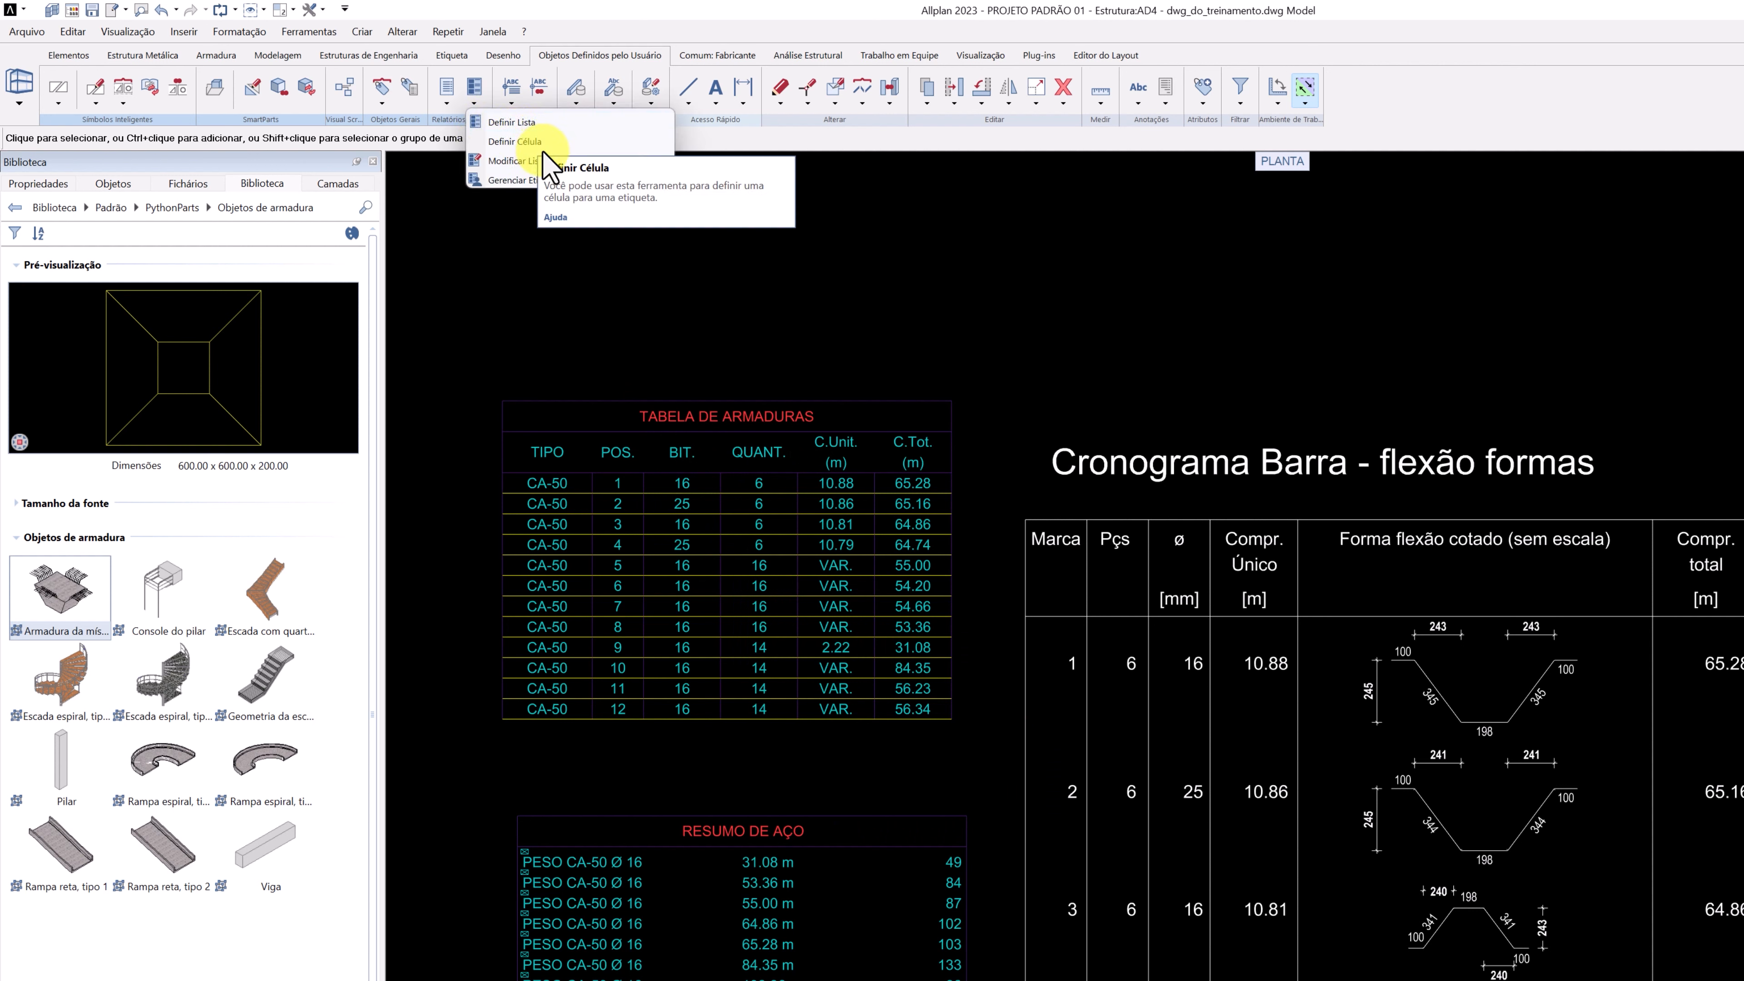
{"action": "left_click", "coordinate": [511, 162]}
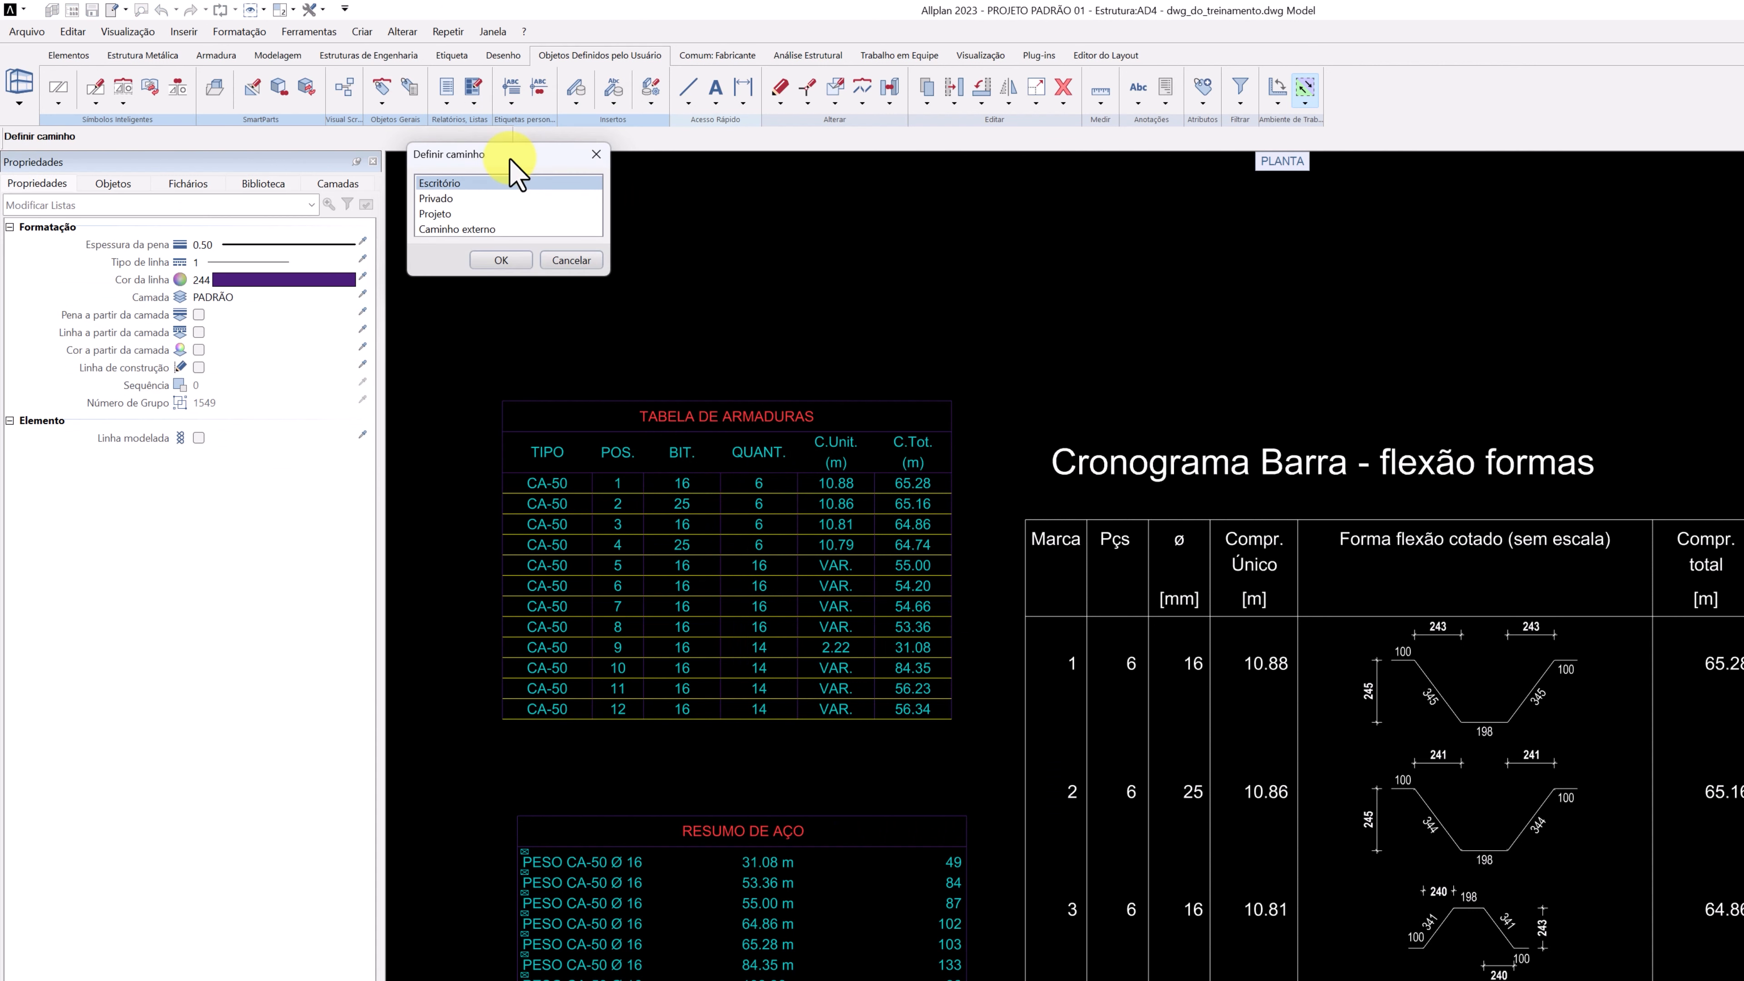
{"action": "left_click", "coordinate": [489, 258]}
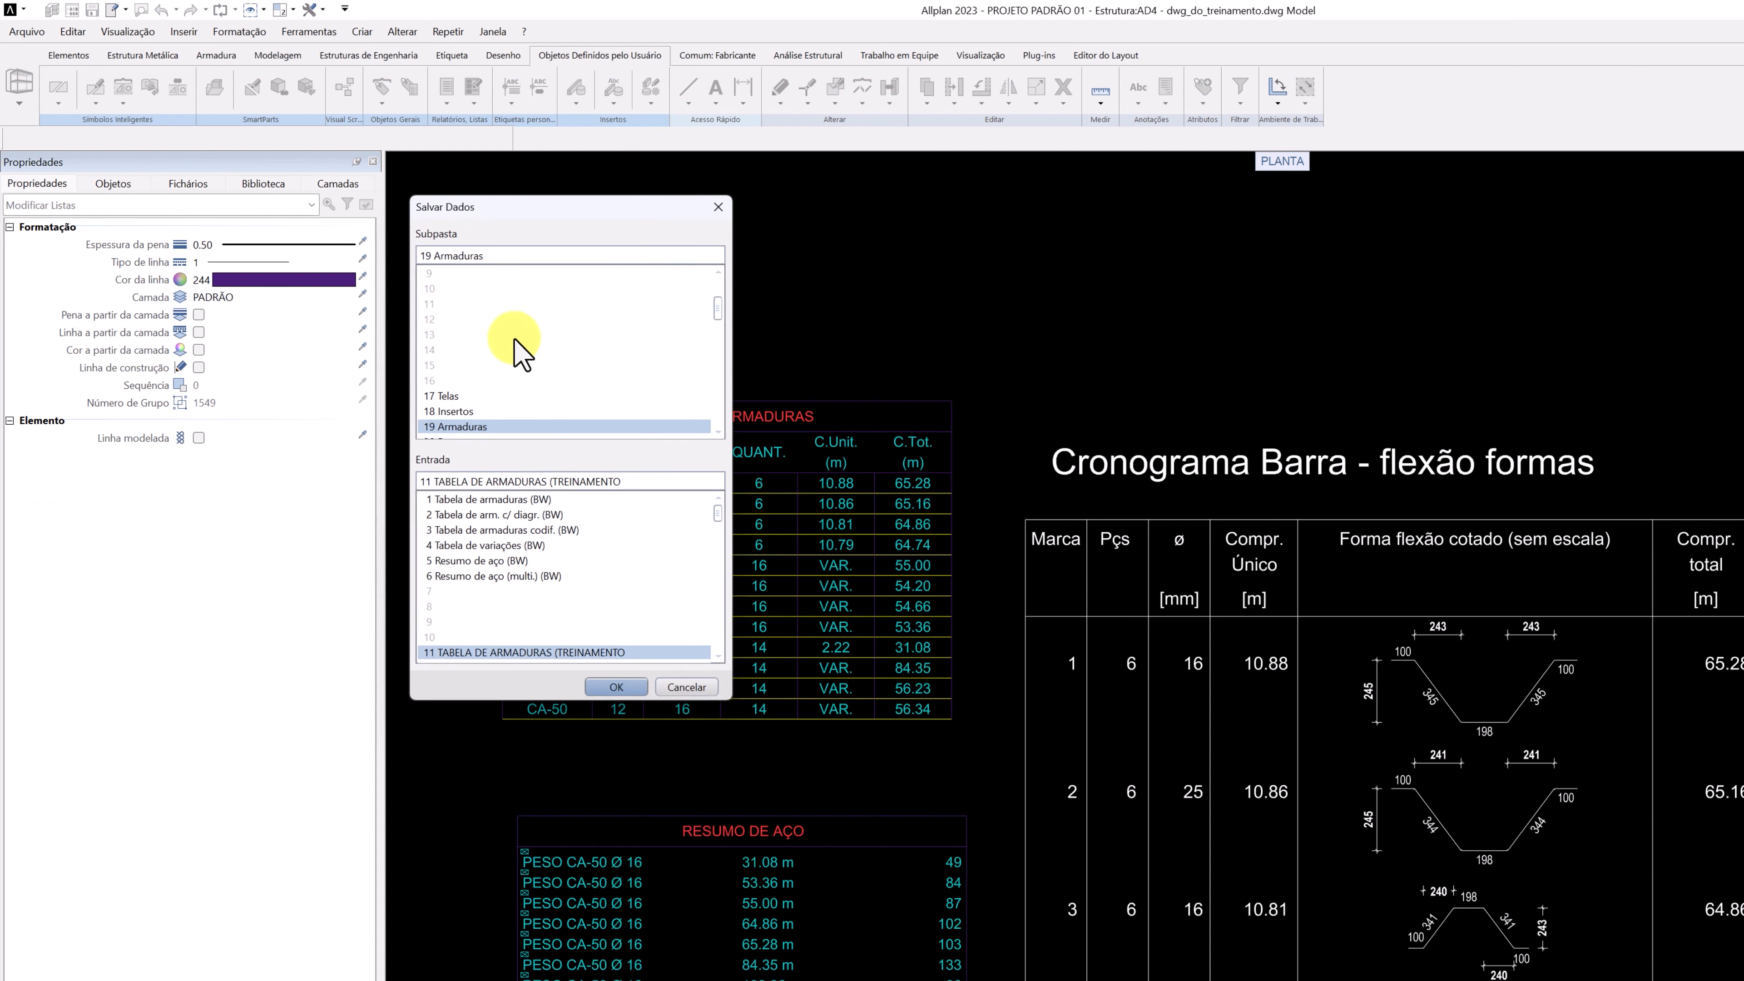
{"action": "scroll", "coordinate": [553, 649], "scroll_direction": "down", "scroll_amount": 1}
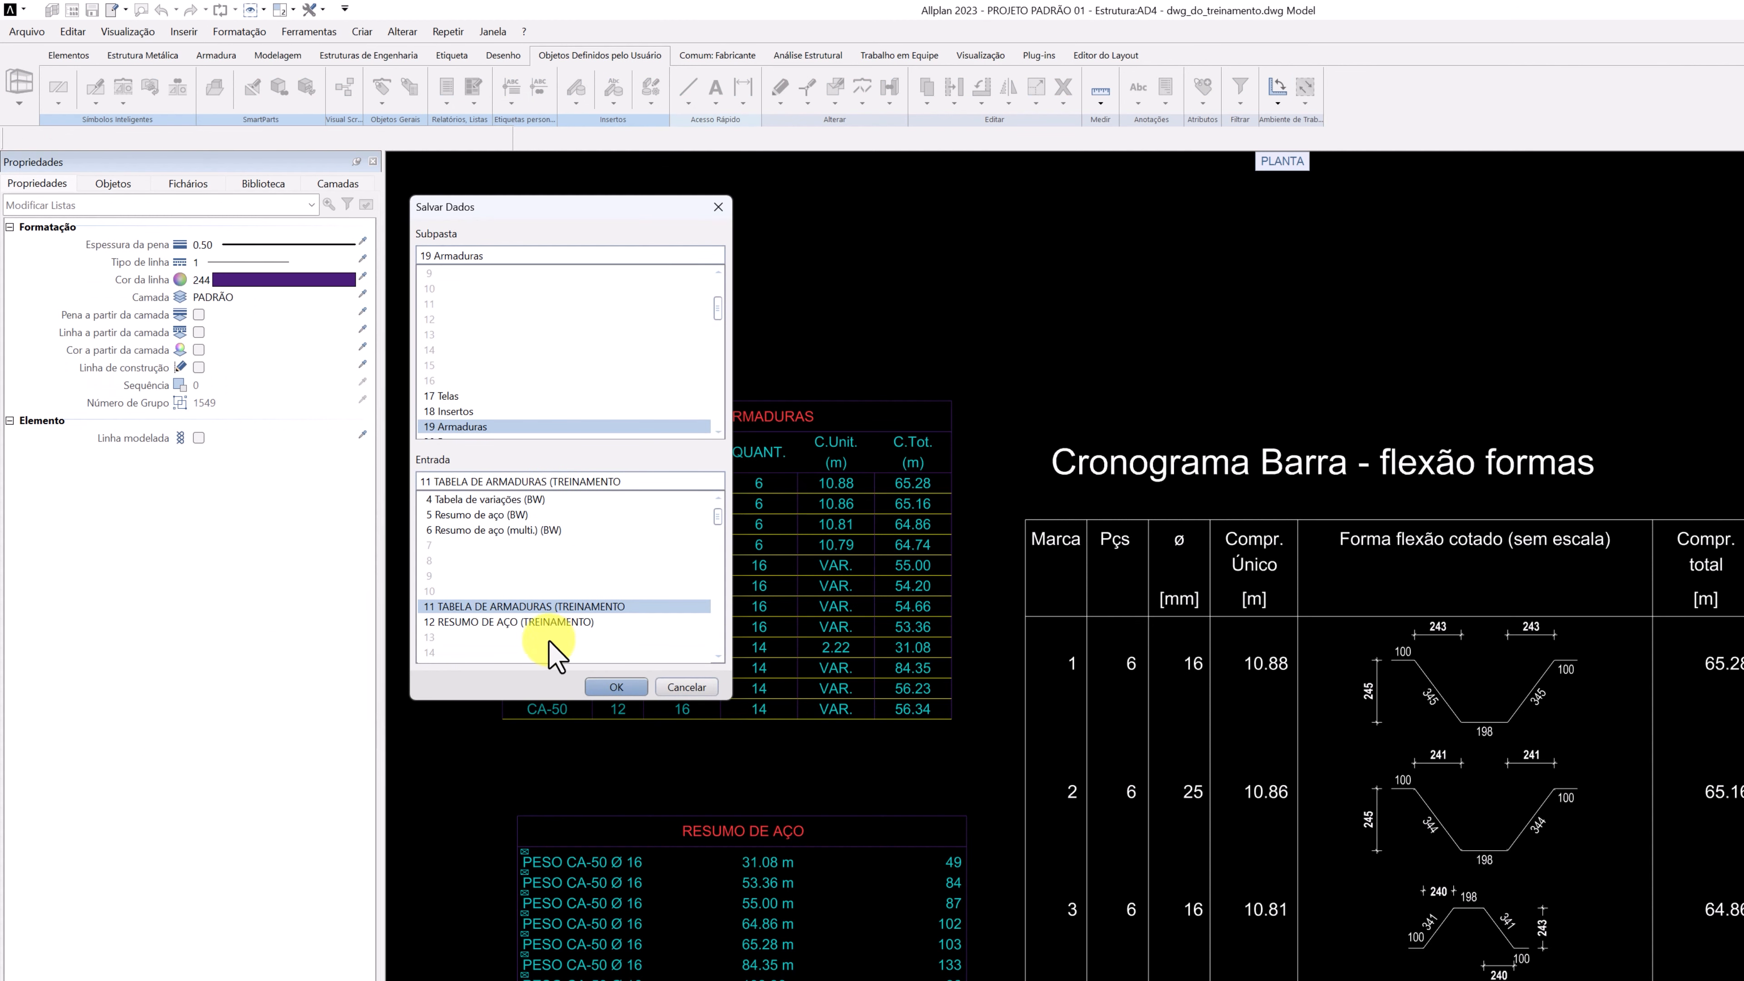
{"action": "left_click", "coordinate": [526, 622]}
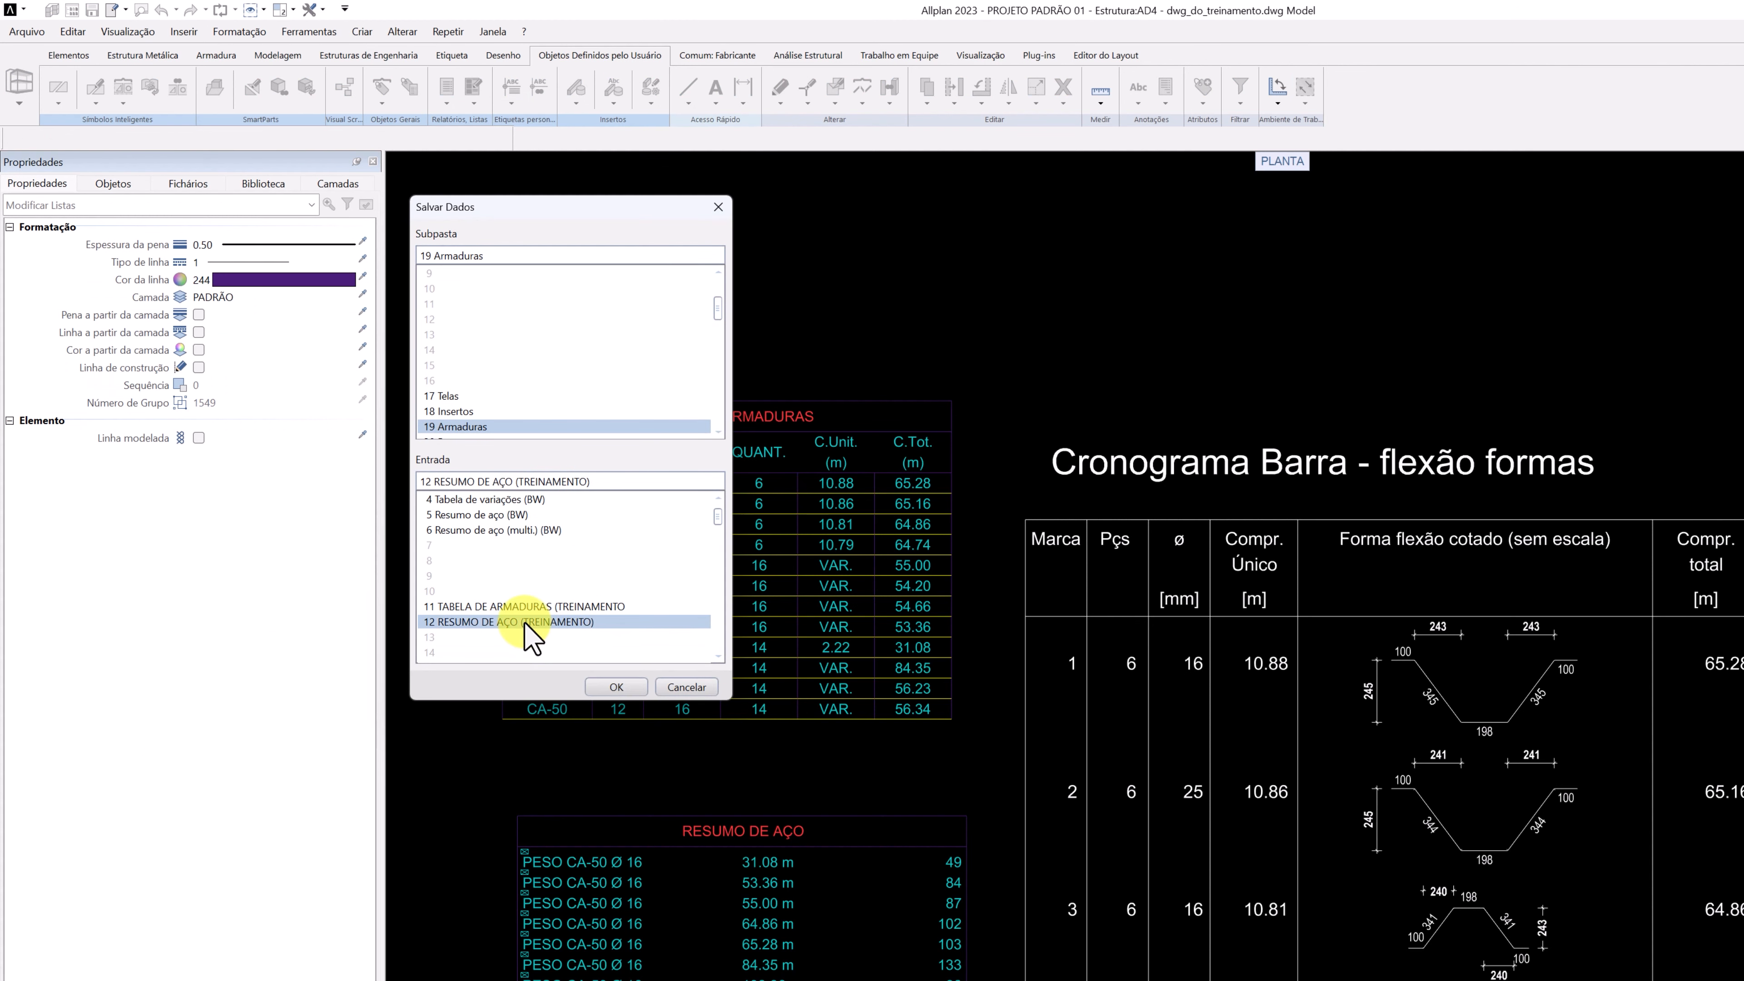
{"action": "left_click", "coordinate": [618, 687]}
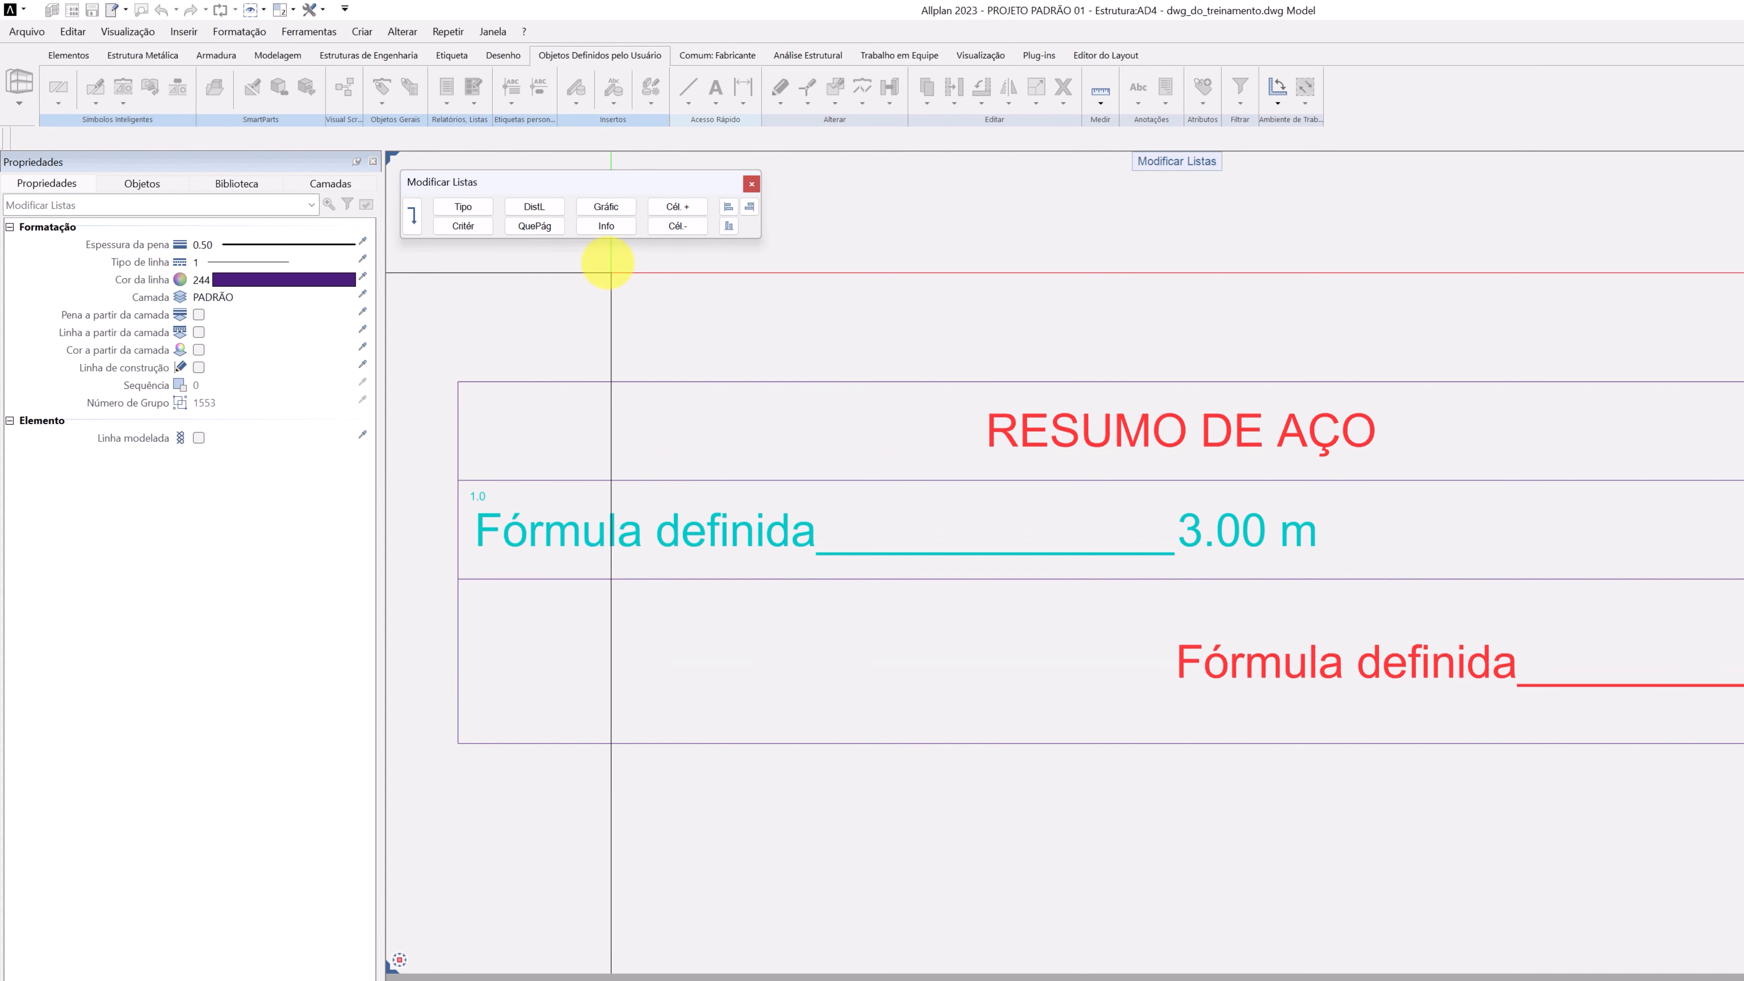
Hide the bar diameter cell in the steel summary's row region by enabling Não mostrar célula in its properties.
{"action": "left_click", "coordinate": [604, 226]}
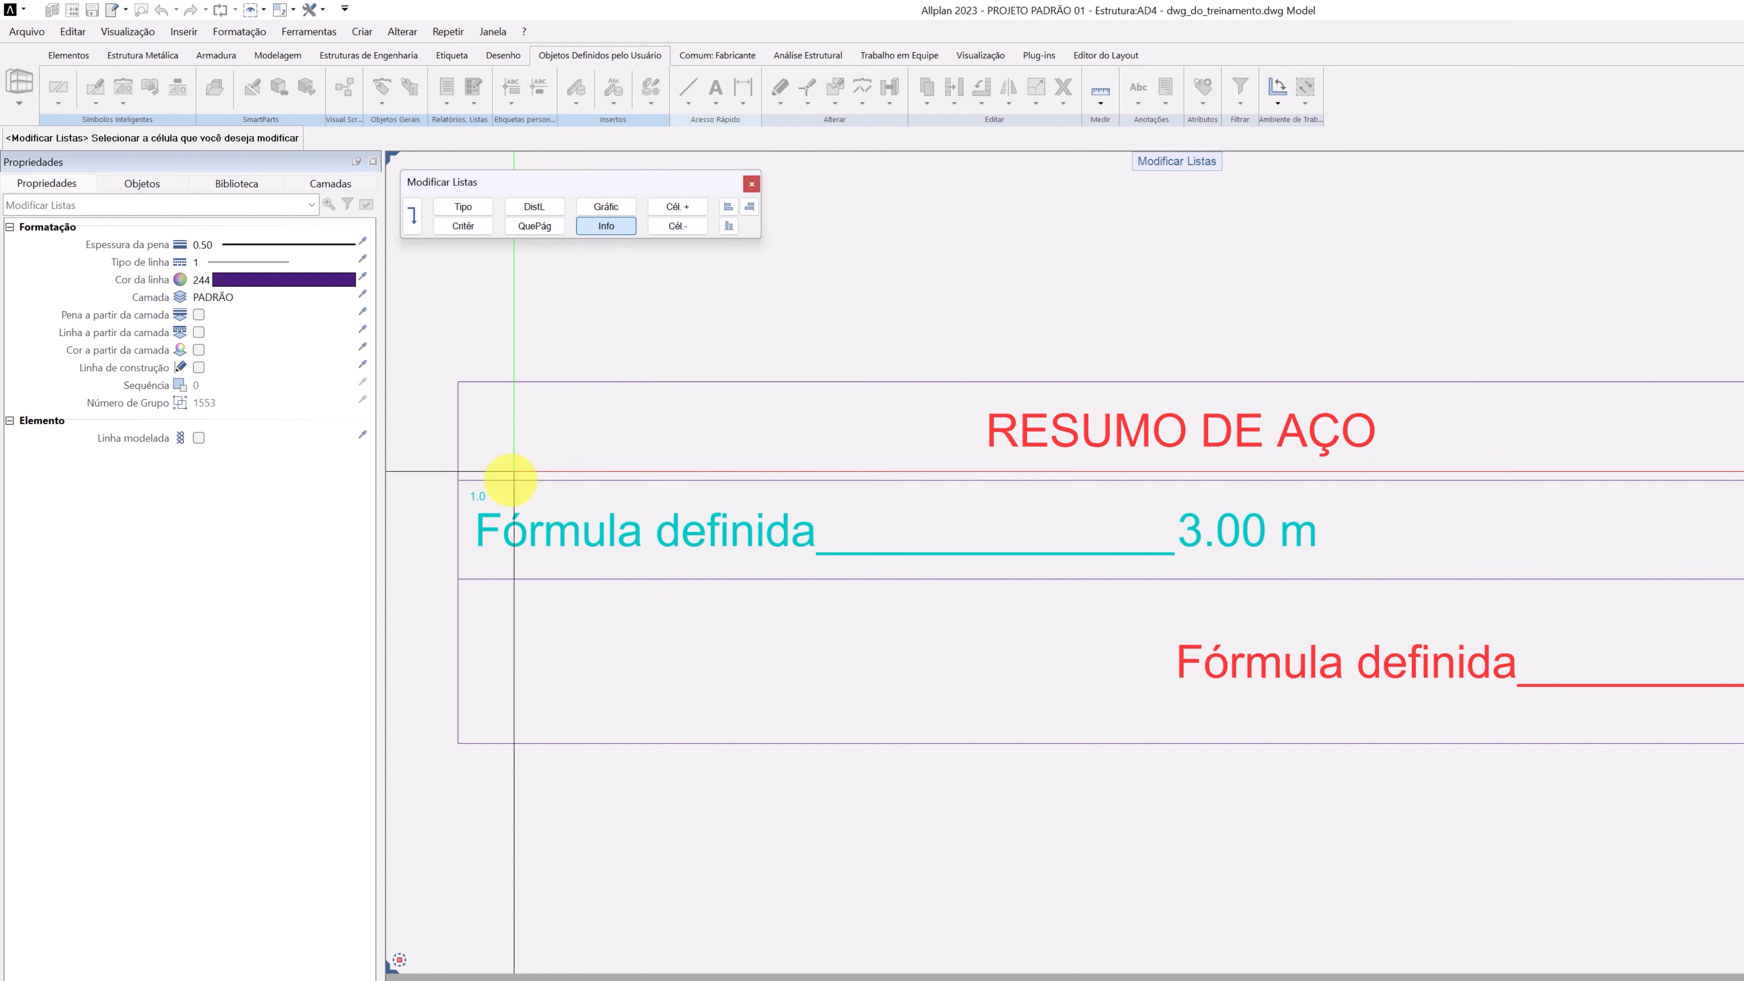
{"action": "left_click", "coordinate": [492, 493]}
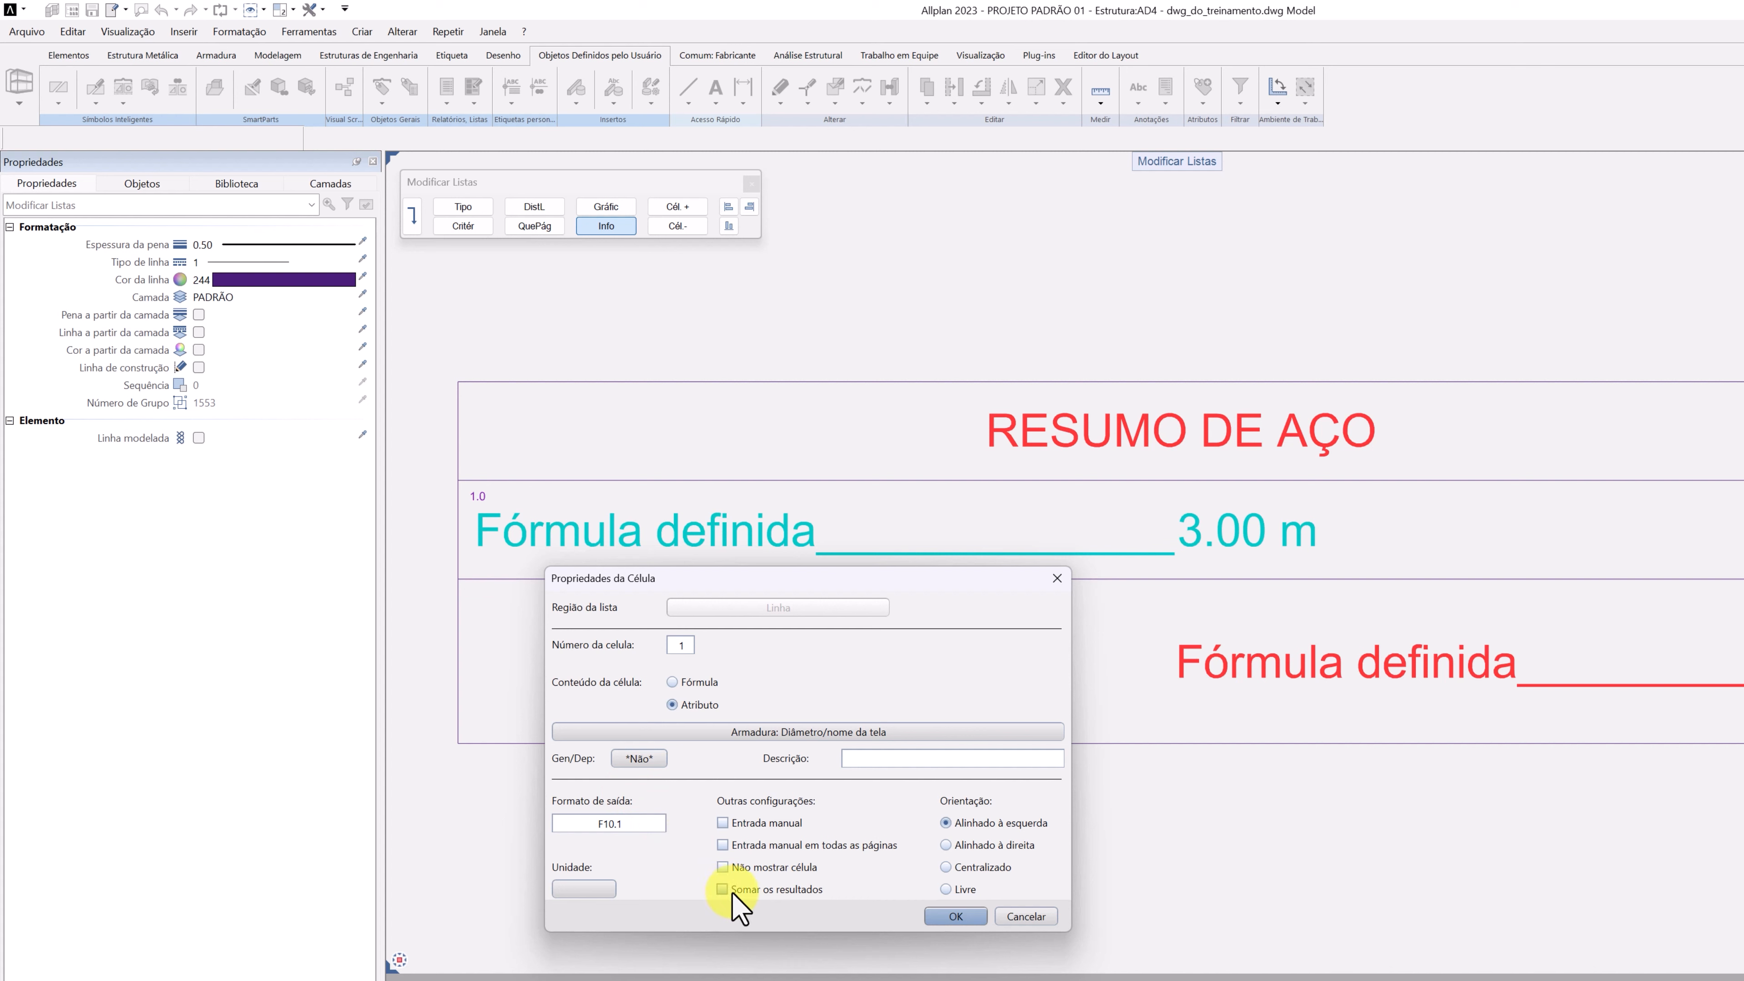
{"action": "left_click", "coordinate": [728, 868]}
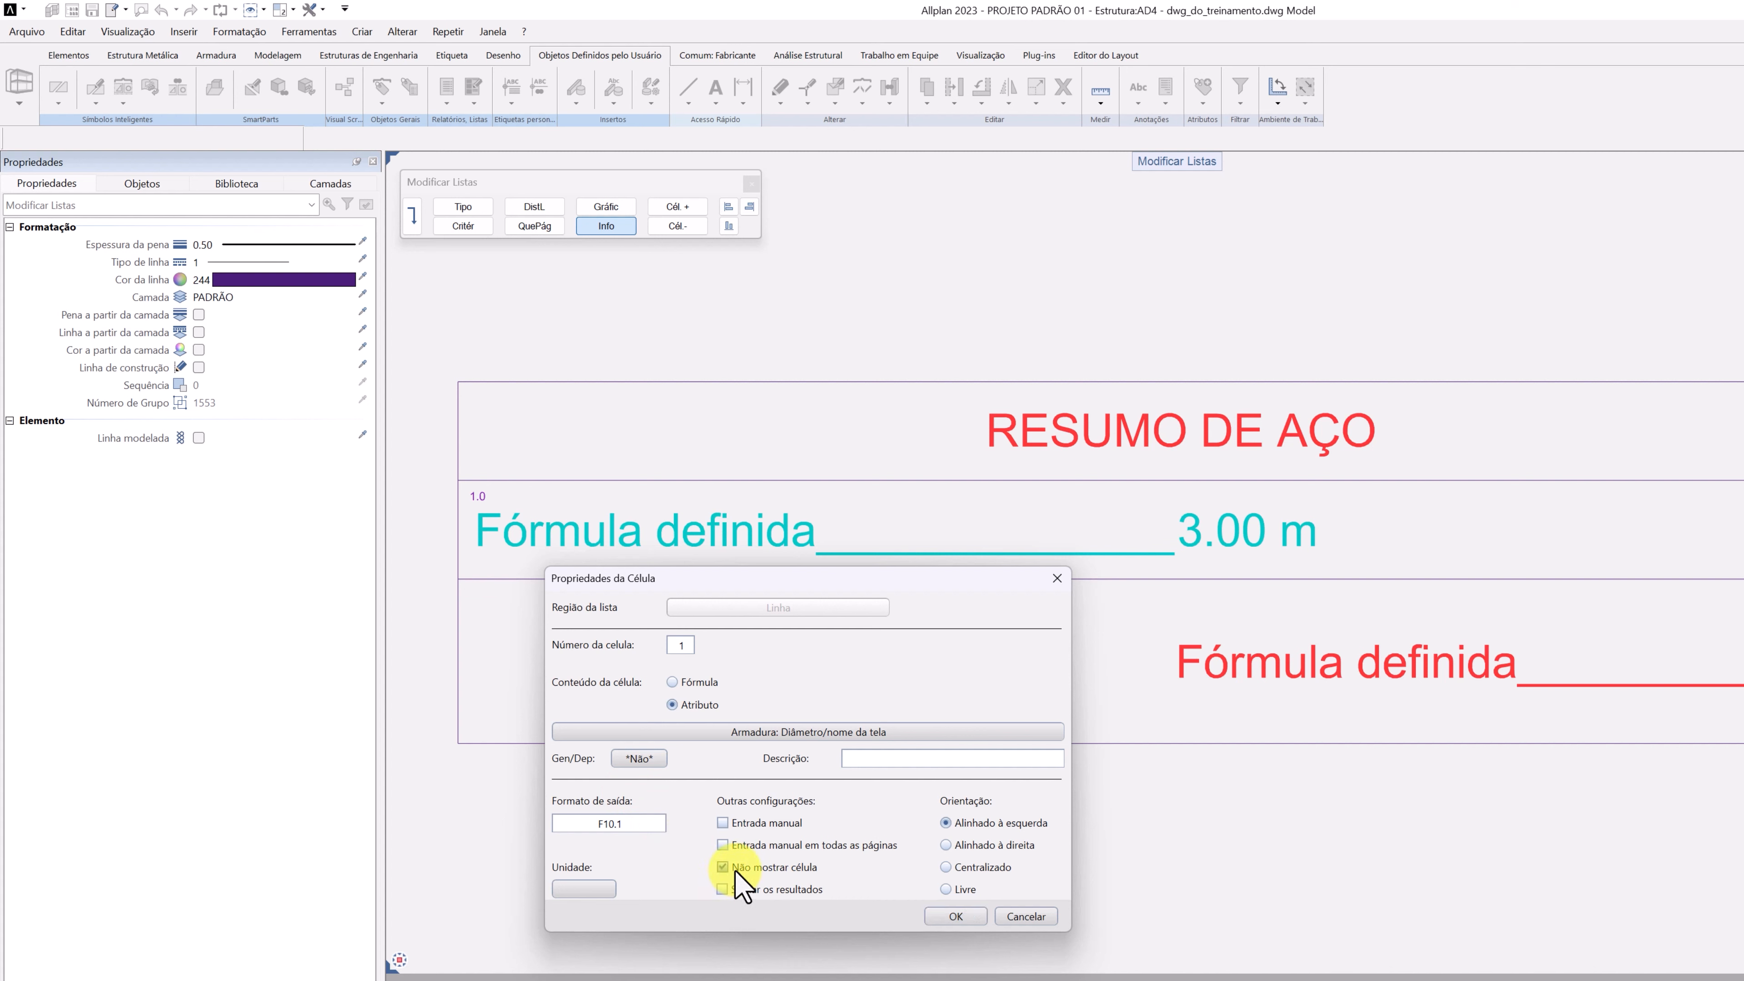
{"action": "left_click", "coordinate": [951, 918]}
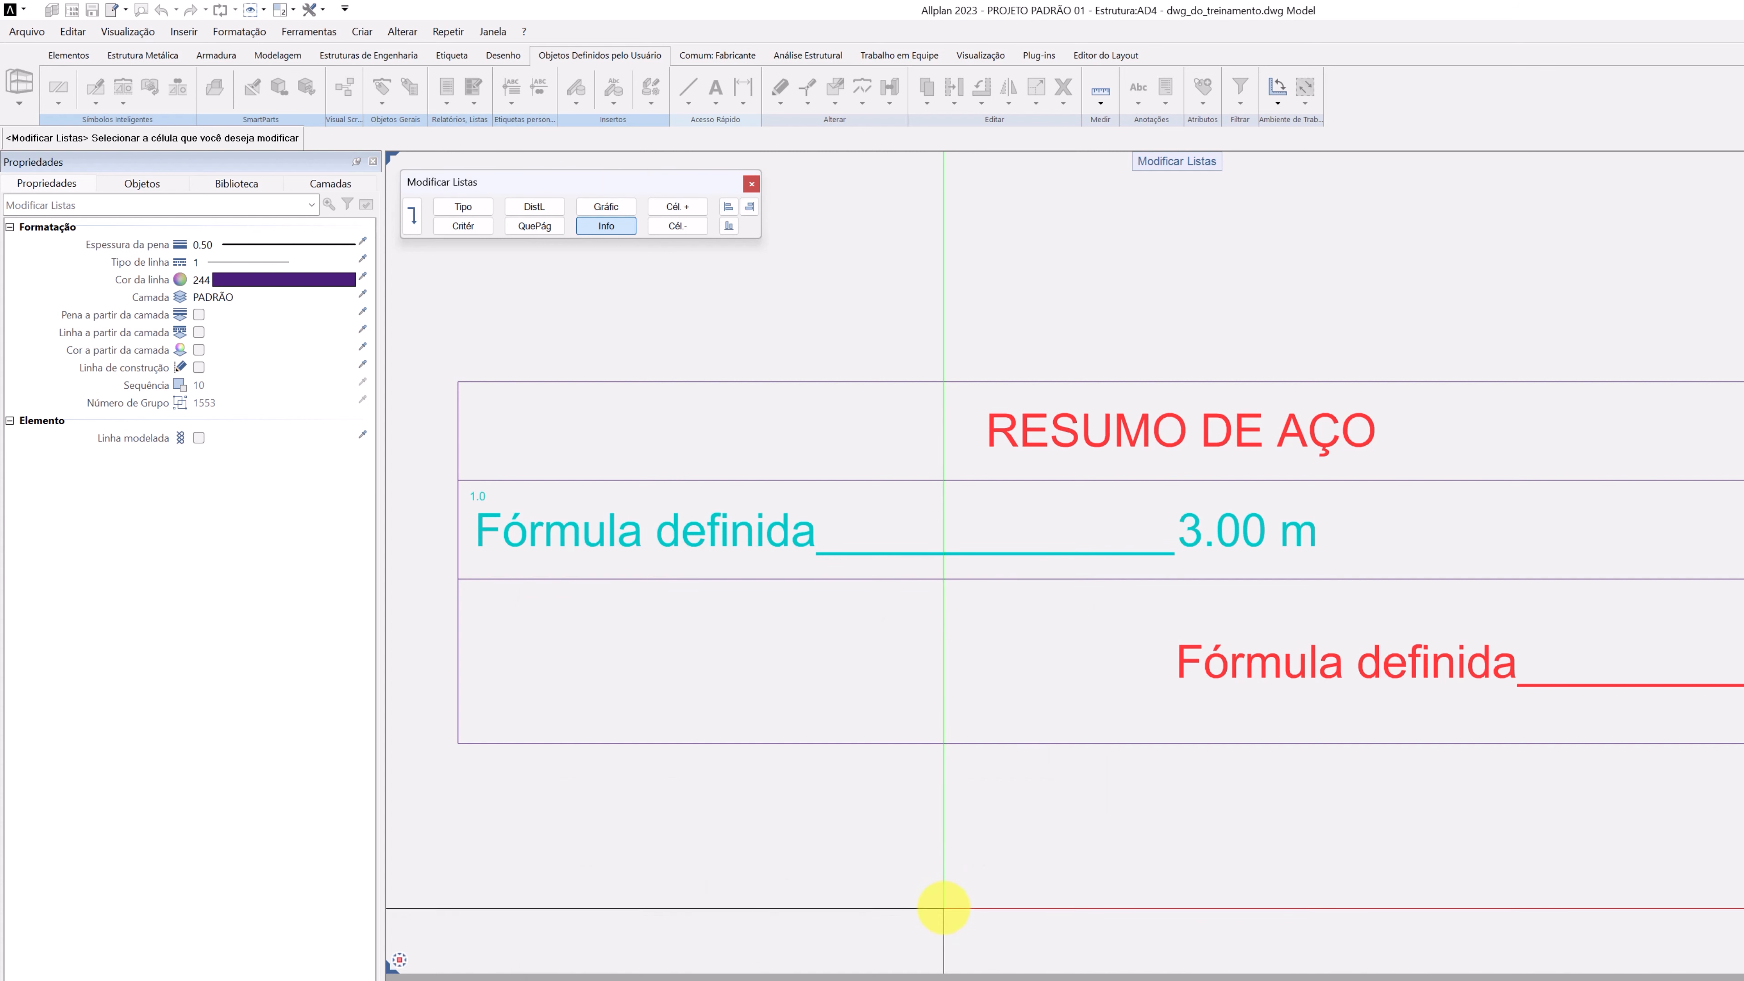
Enable Somar os resultados for the total length cell (Armadura: Comprimento total) in the steel summary's row region.
{"action": "scroll", "coordinate": [943, 909], "scroll_direction": "down", "scroll_amount": 1}
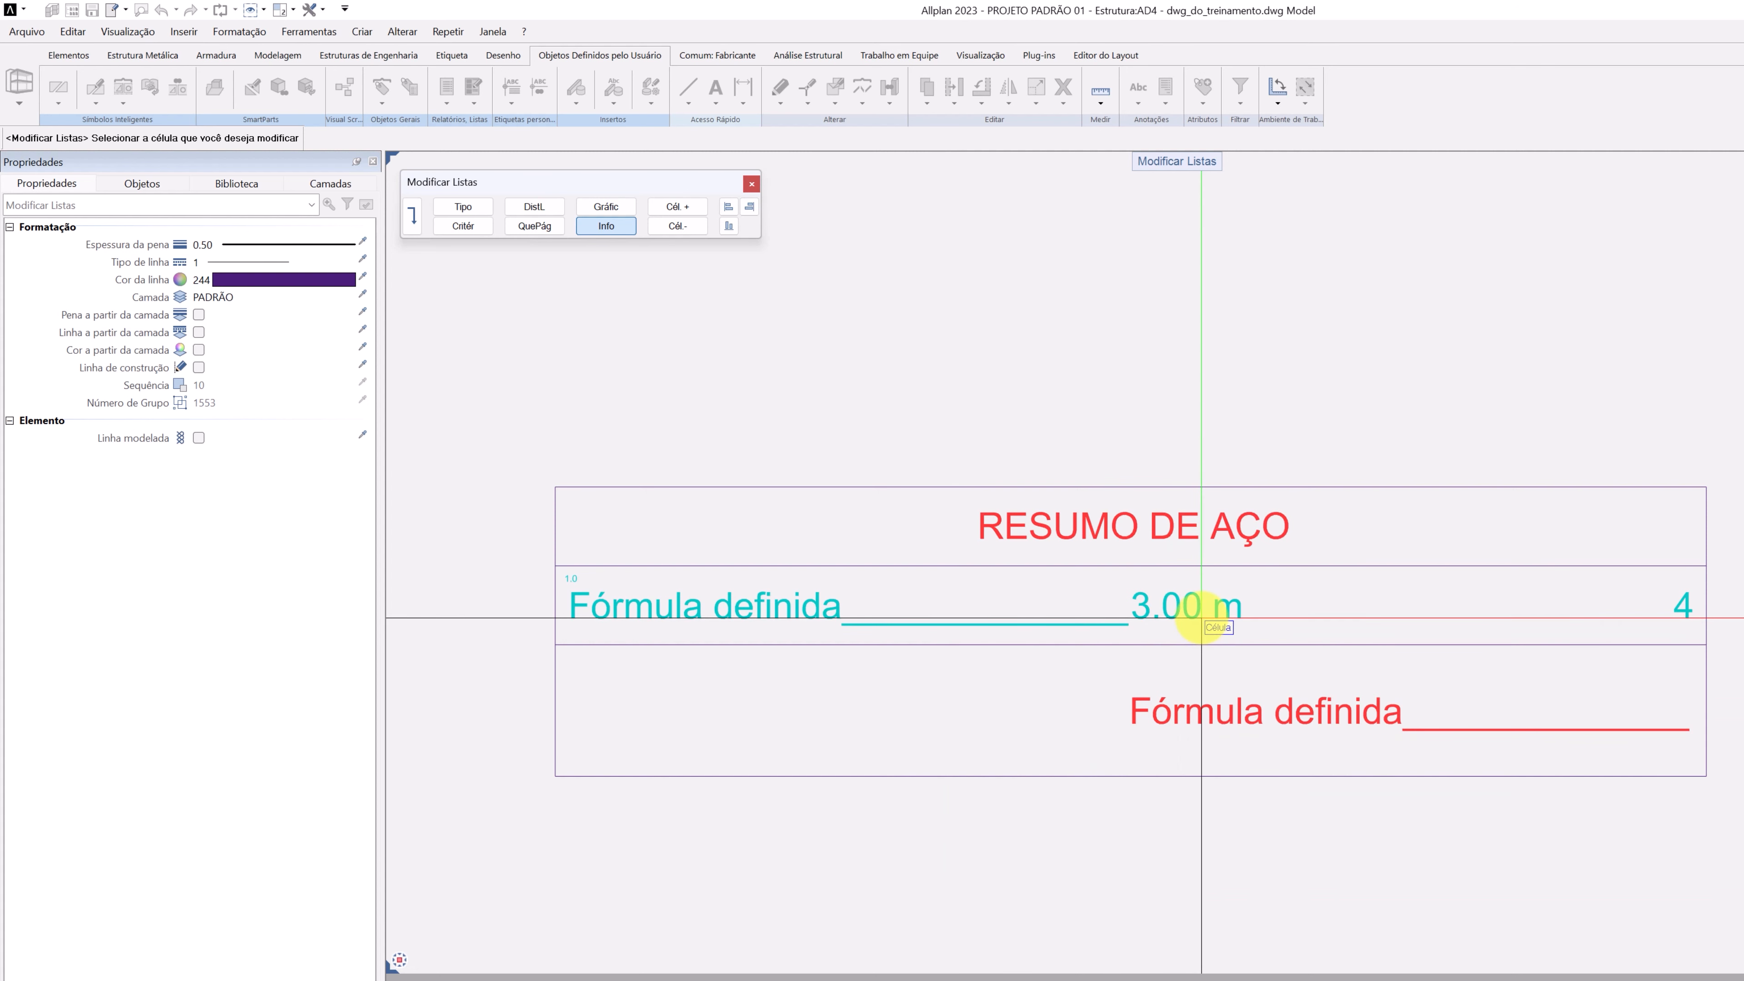
{"action": "left_click", "coordinate": [1202, 618]}
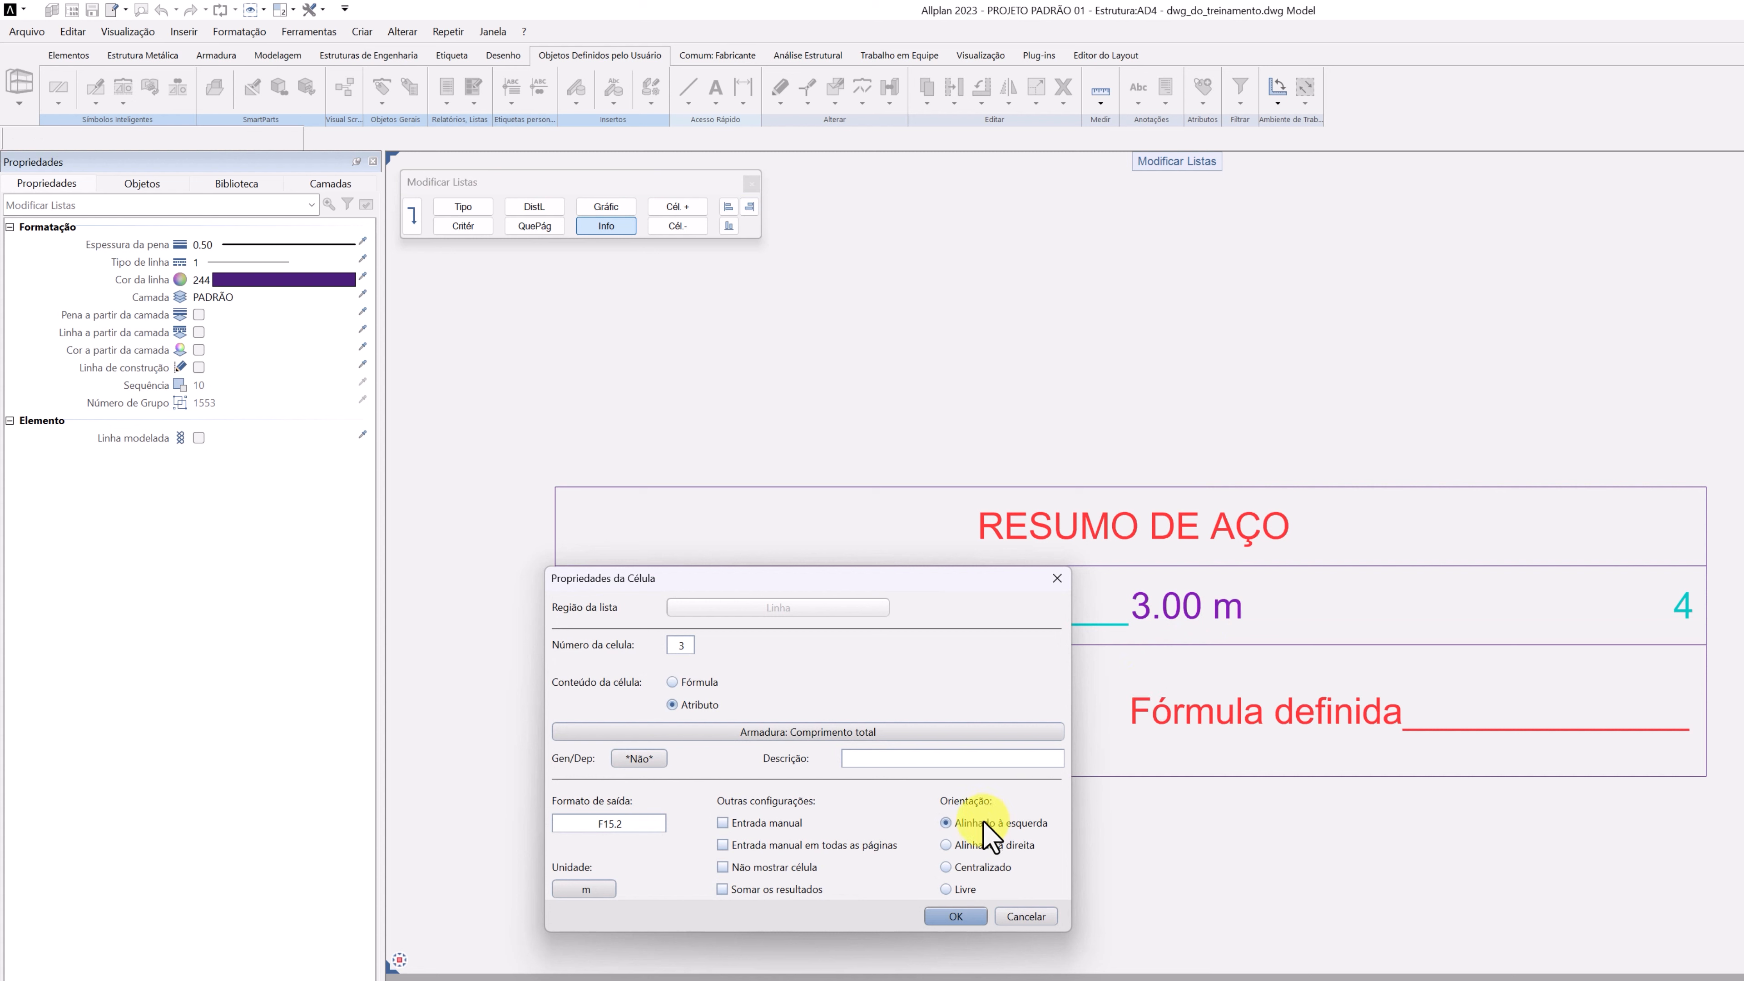
{"action": "left_click", "coordinate": [807, 893]}
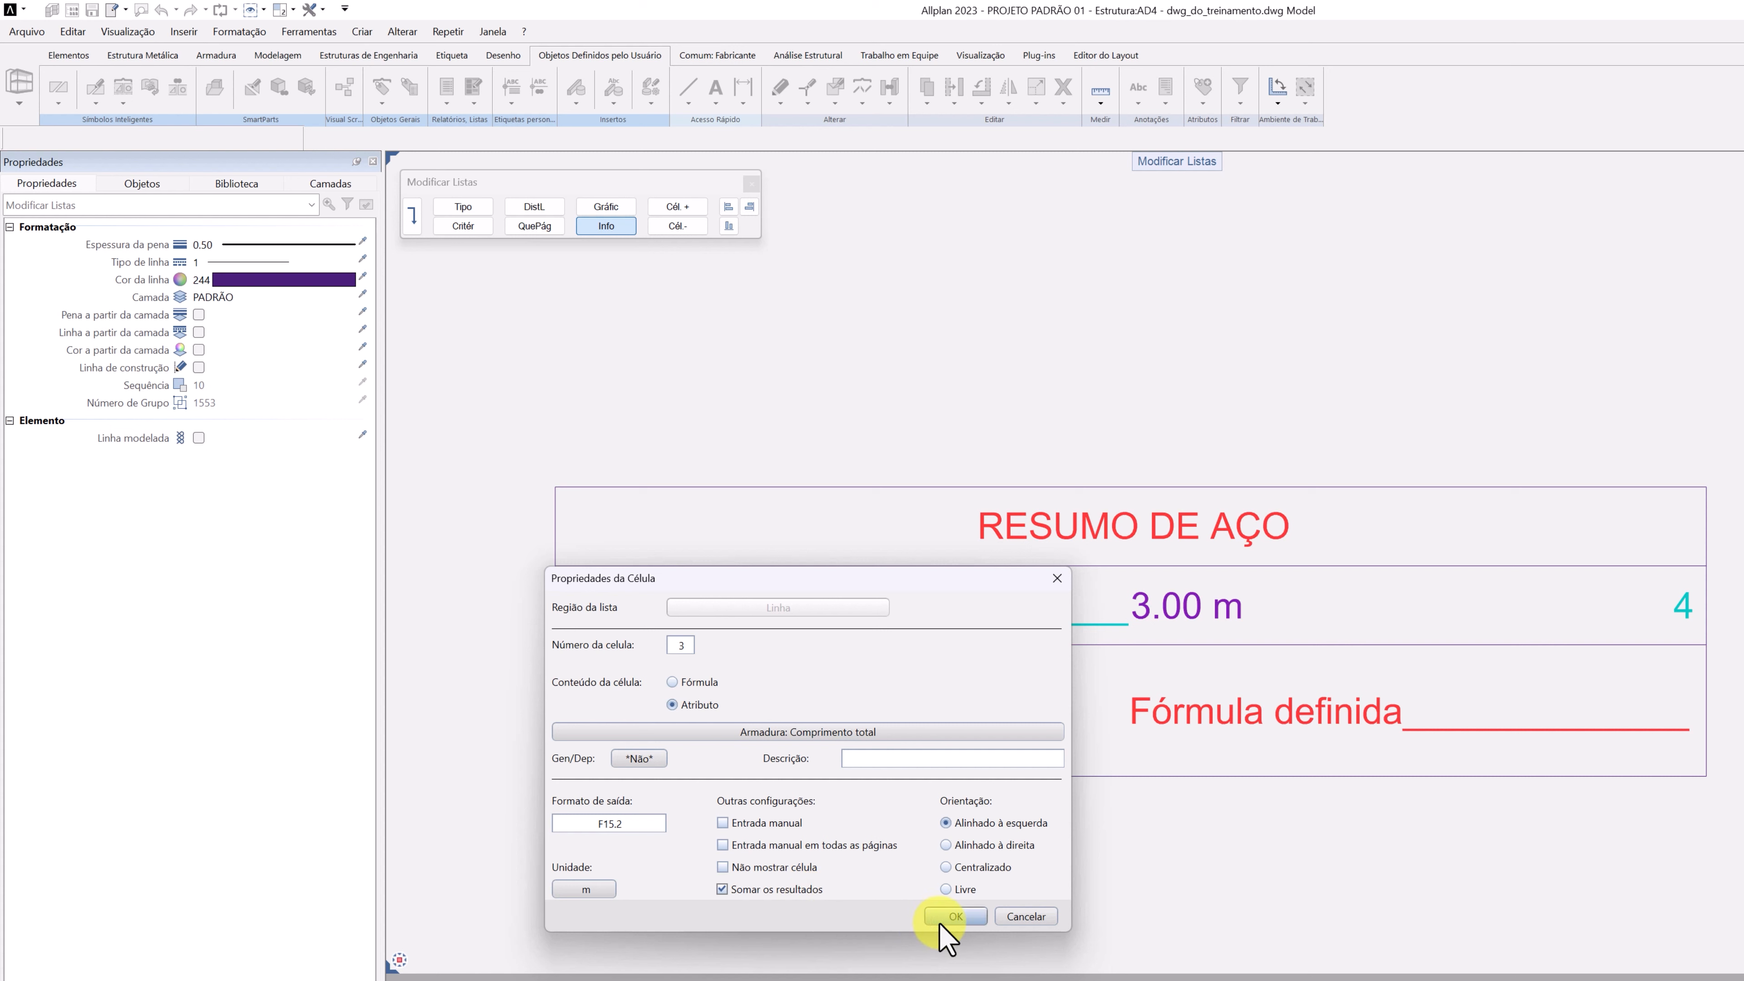
{"action": "left_click", "coordinate": [955, 918]}
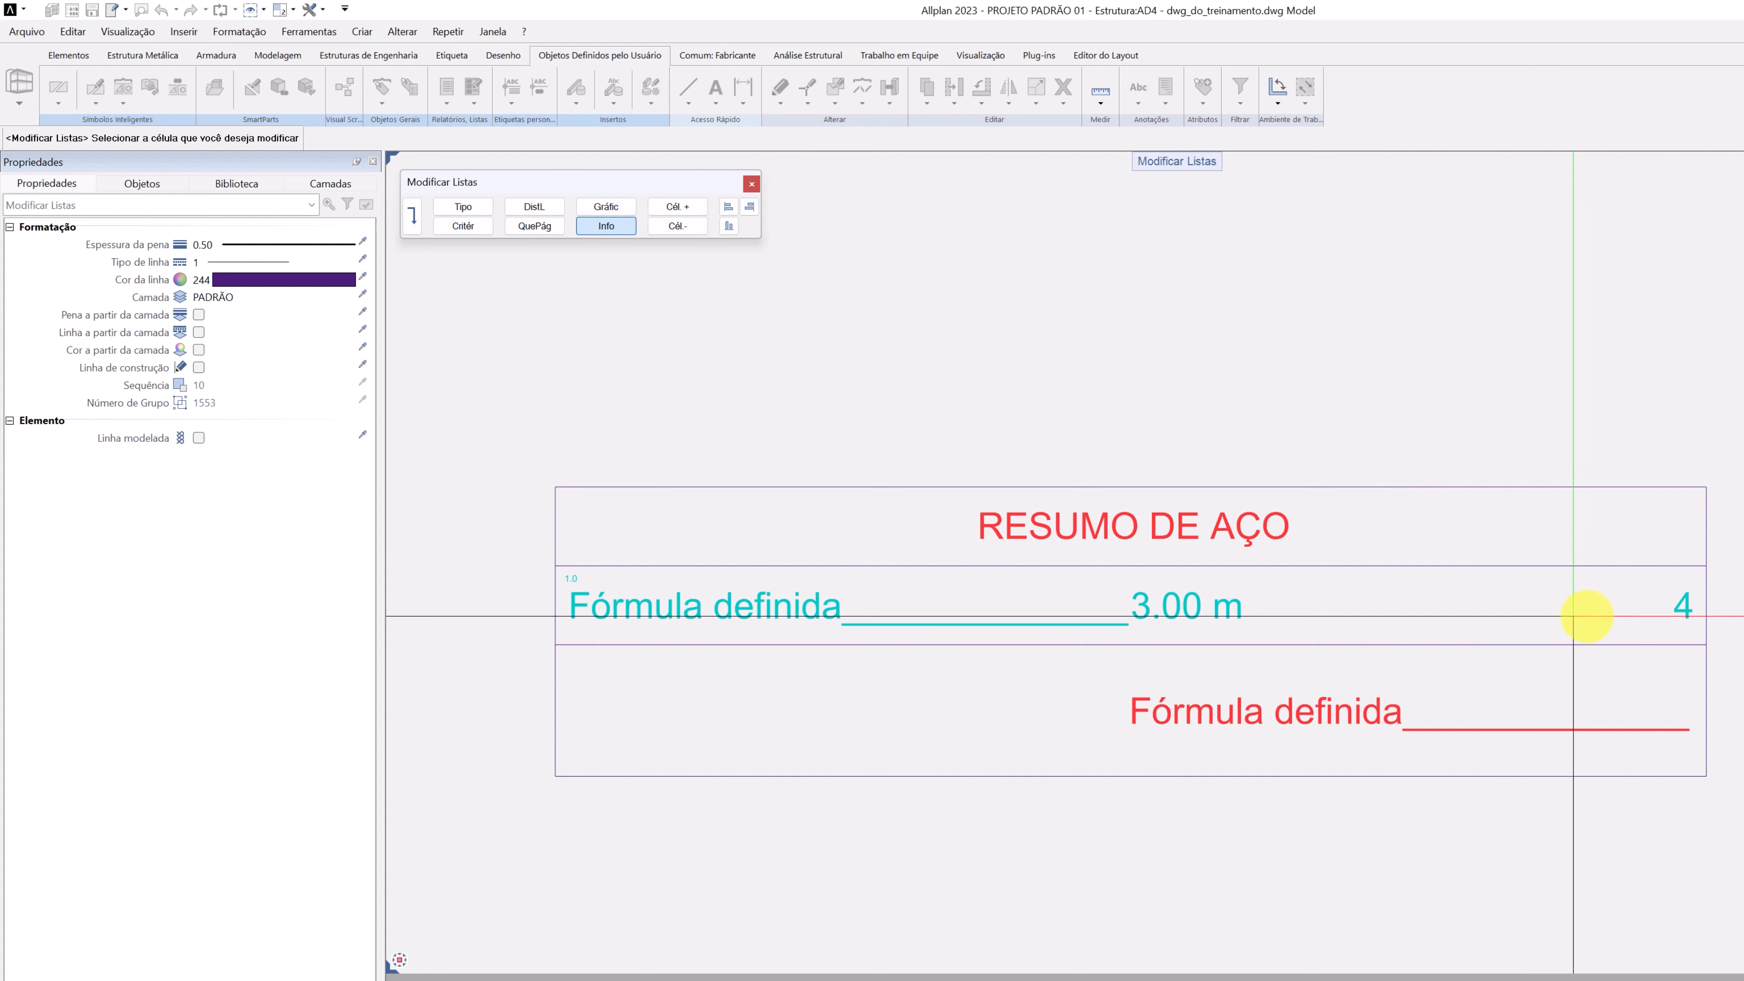
Enable Somar os resultados for the Peso total cell in the steel summary row and give it the custom unit kg.
{"action": "left_click", "coordinate": [1683, 608]}
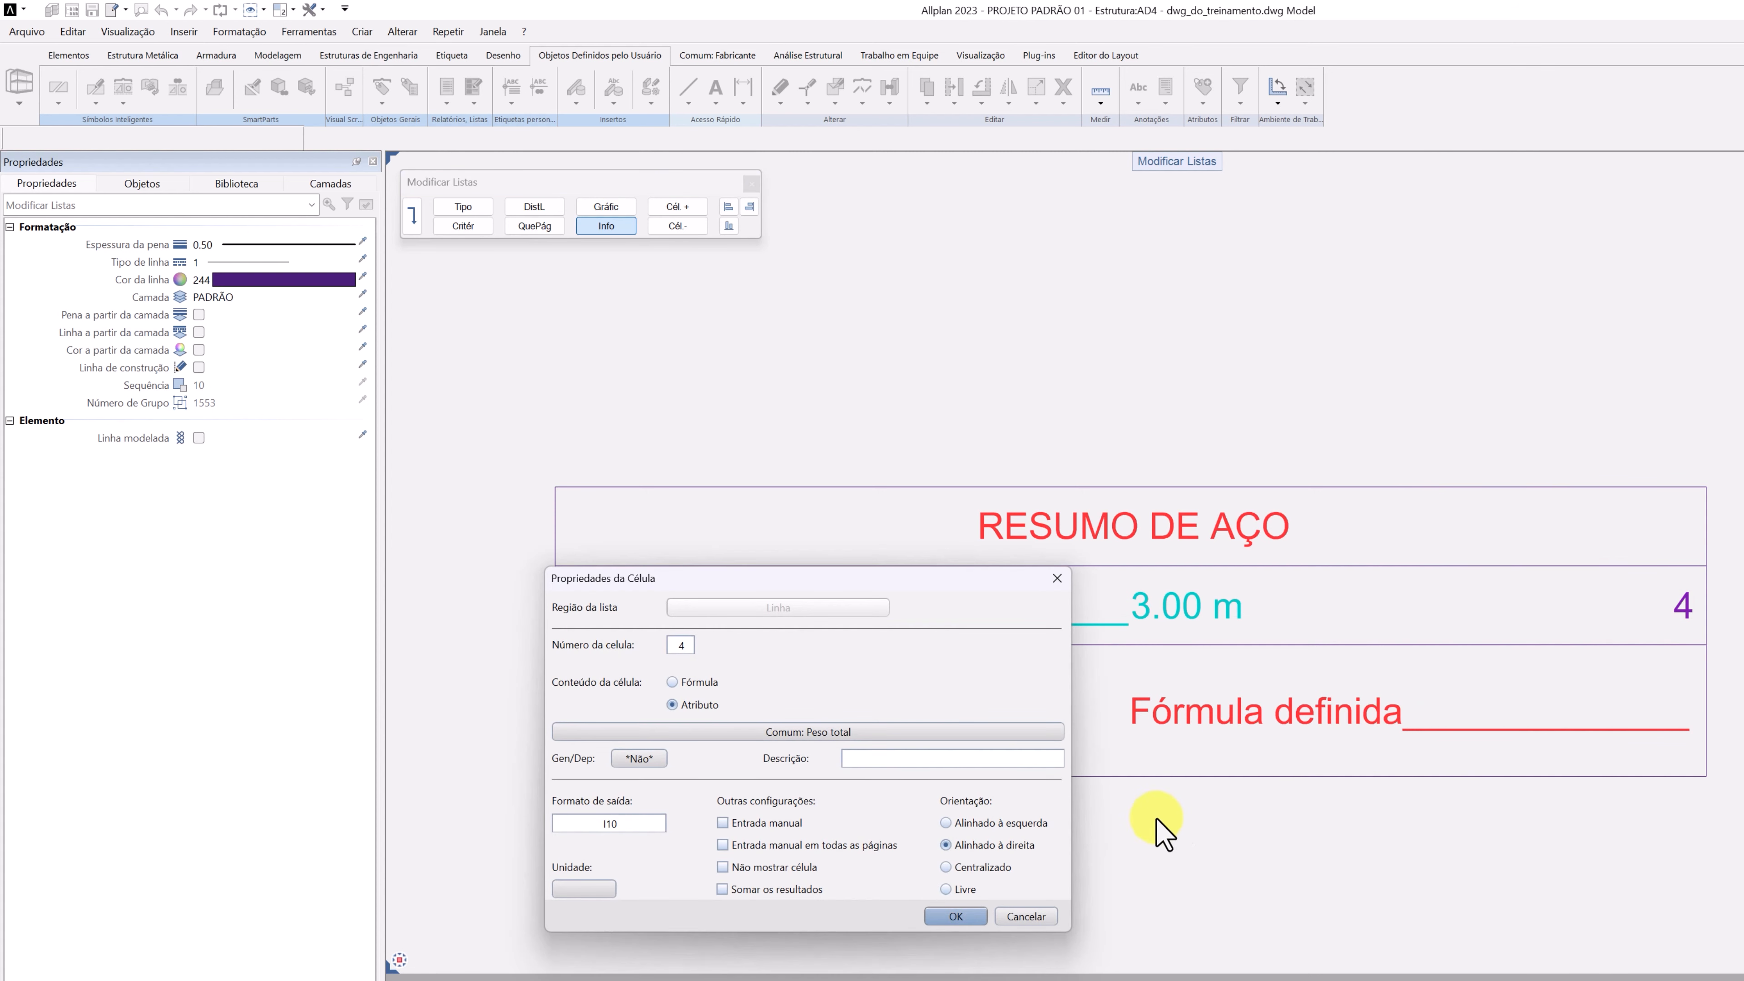
{"action": "left_click", "coordinate": [766, 890]}
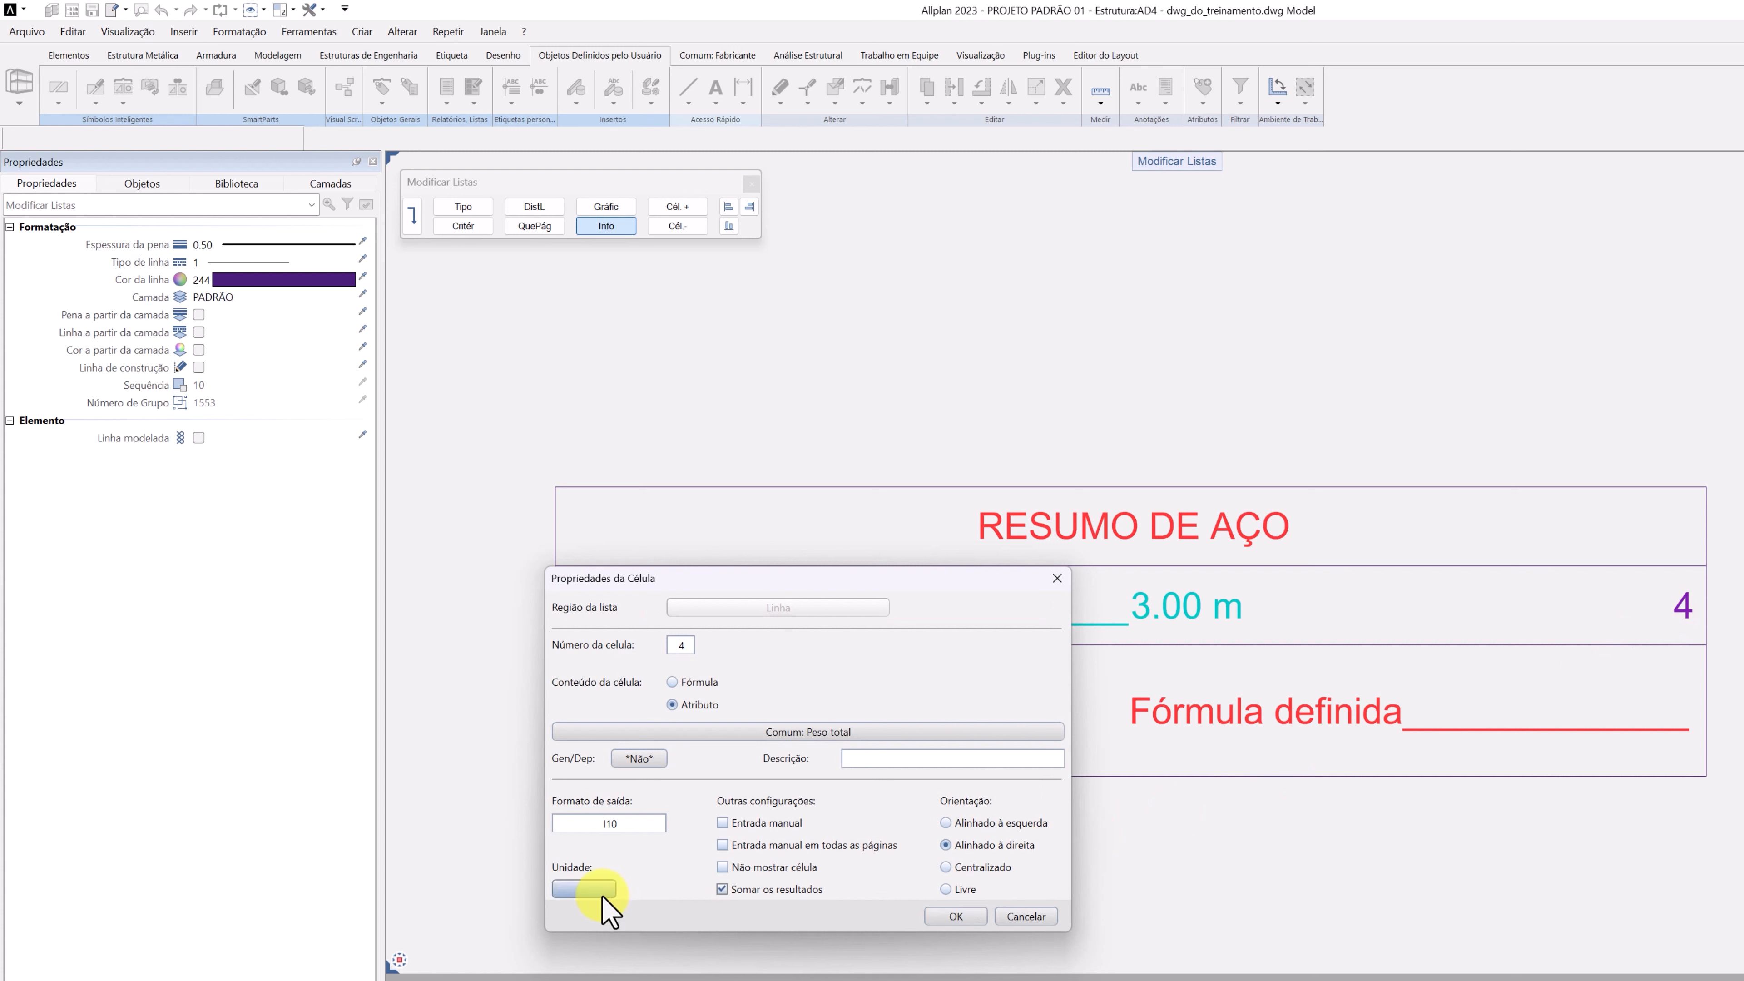
{"action": "left_click", "coordinate": [591, 888]}
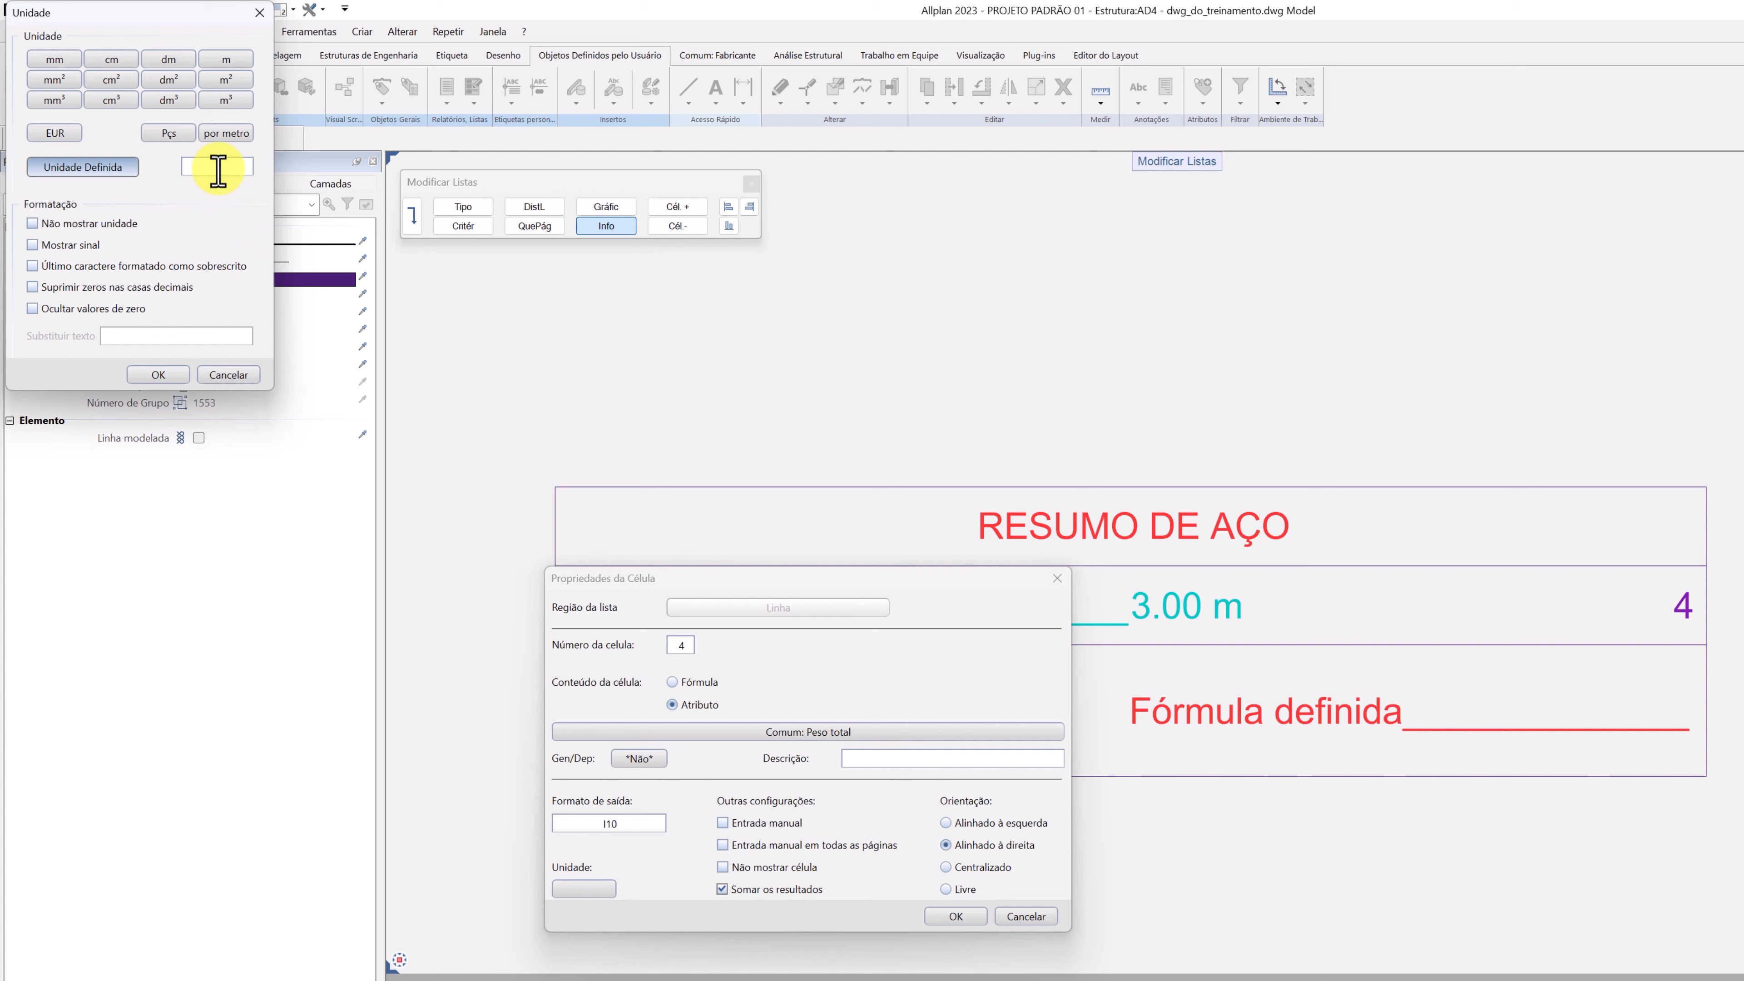
{"action": "left_click", "coordinate": [153, 374]}
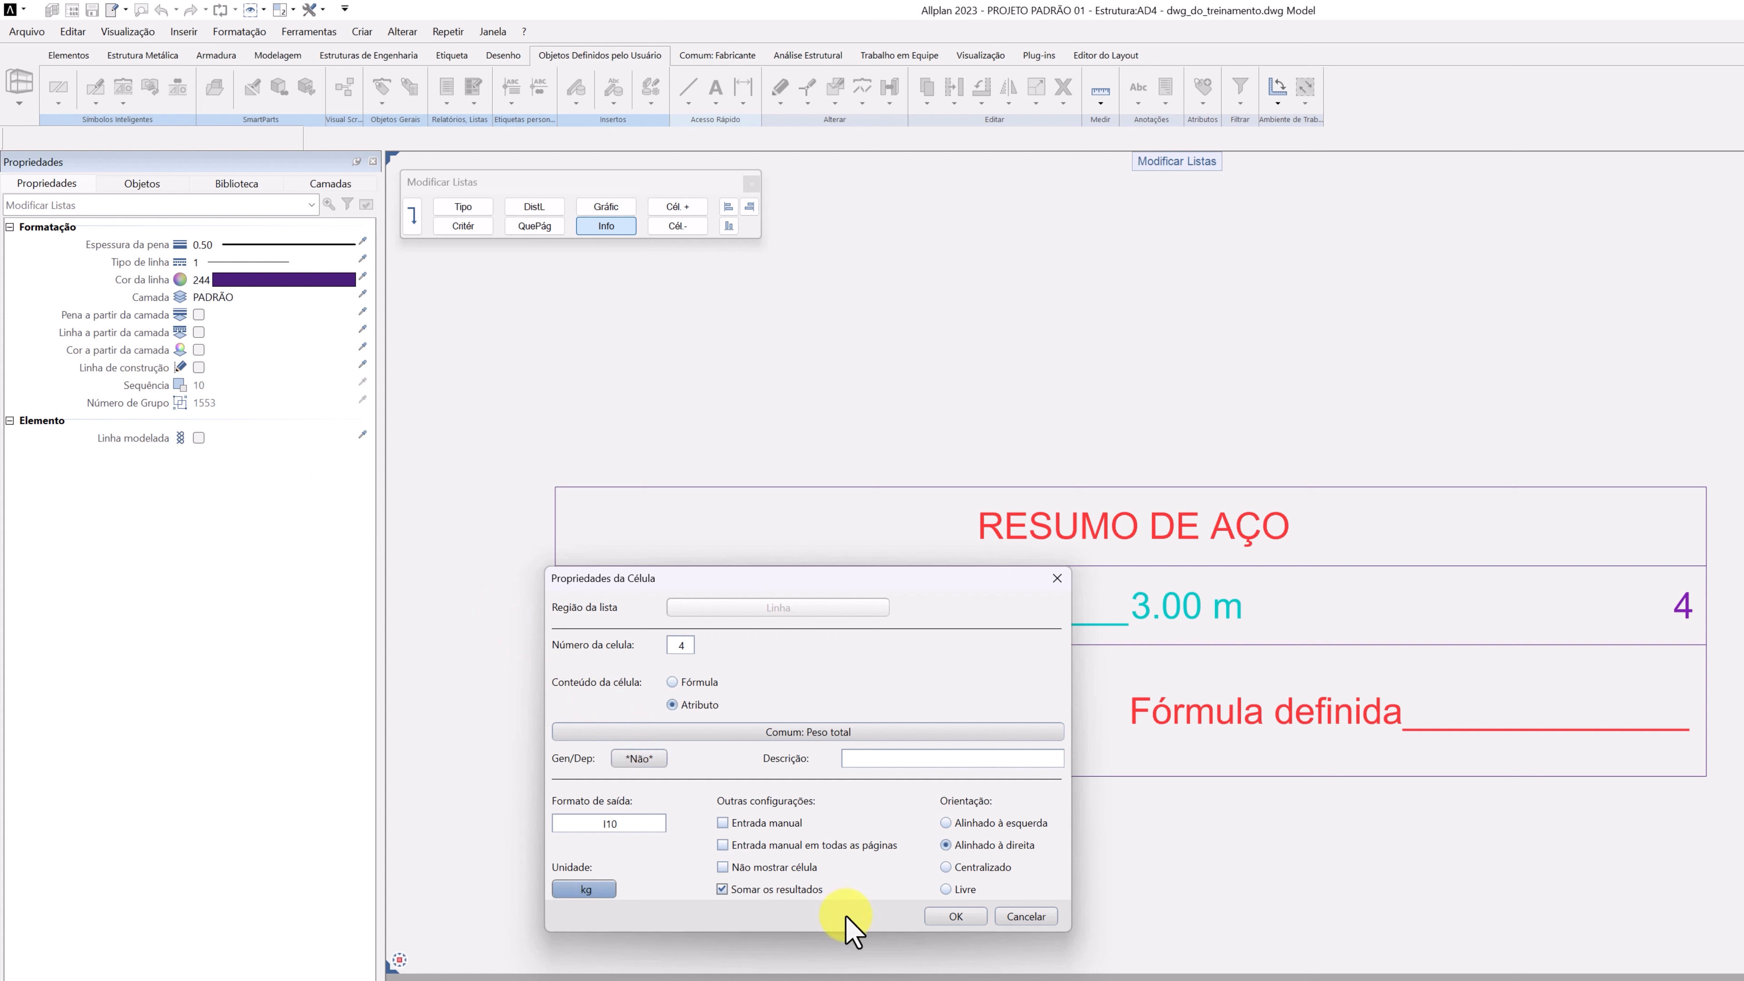
{"action": "left_click", "coordinate": [938, 919]}
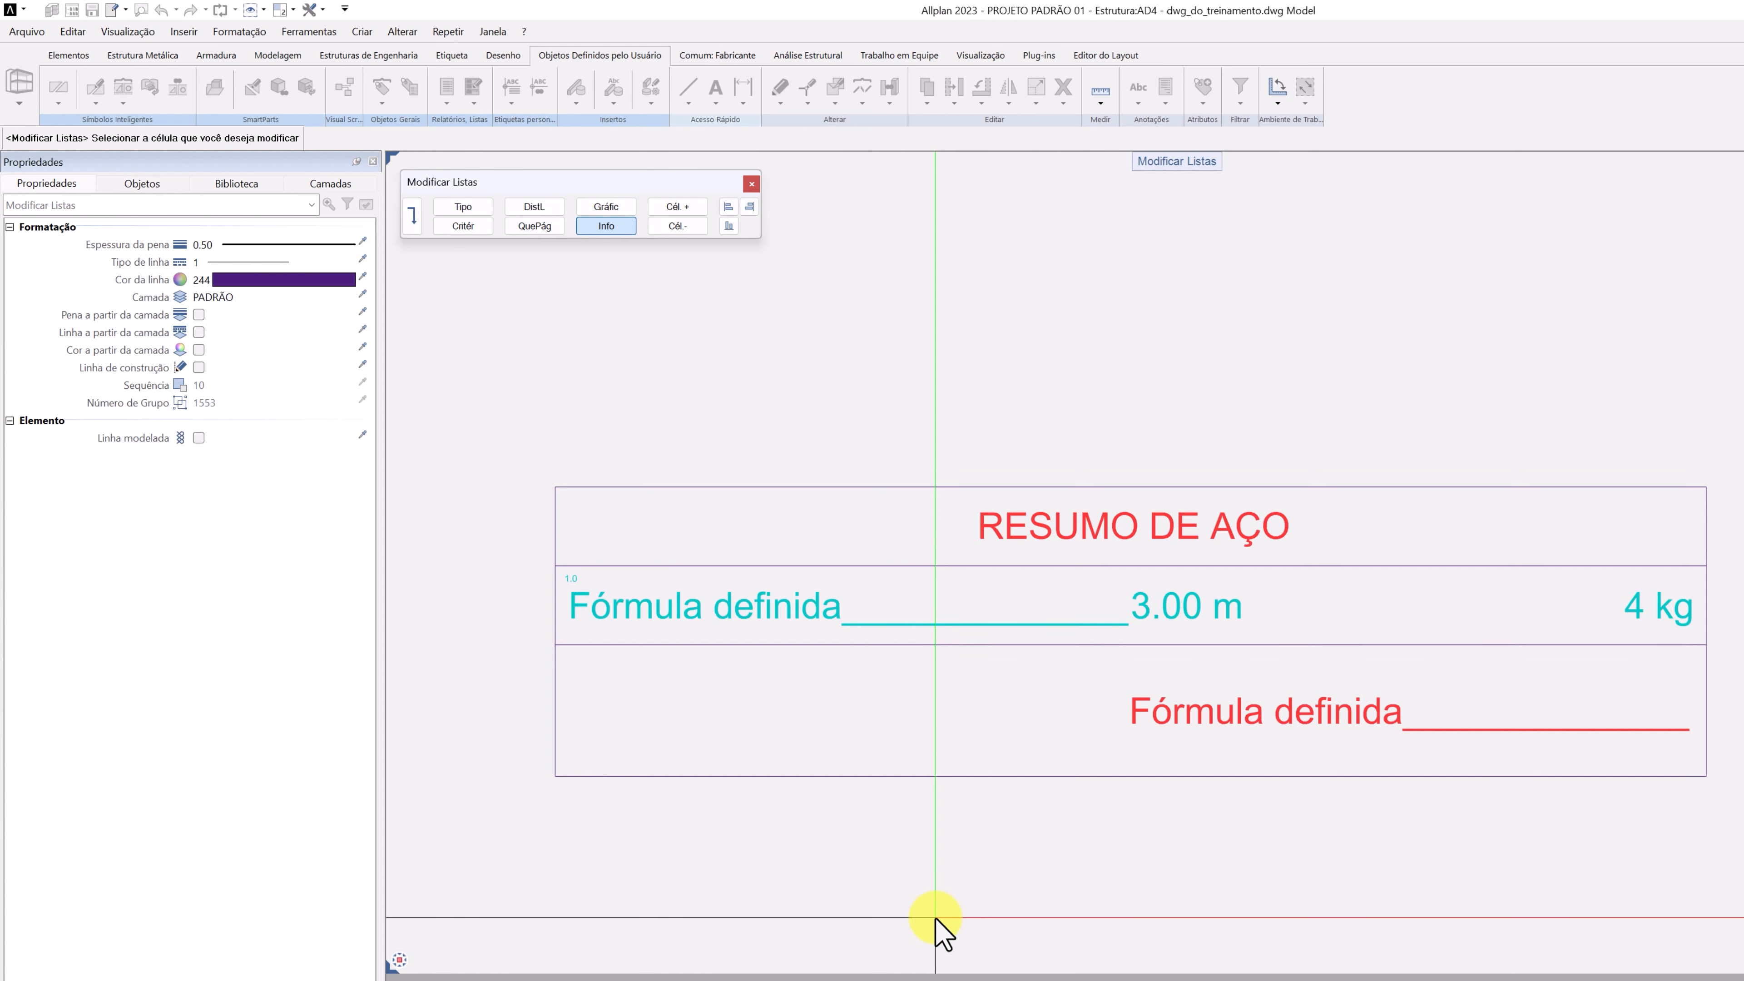
Finish modifying the steel summary list and save the changes with the Salvar option.
{"action": "key", "text": "Escape"}
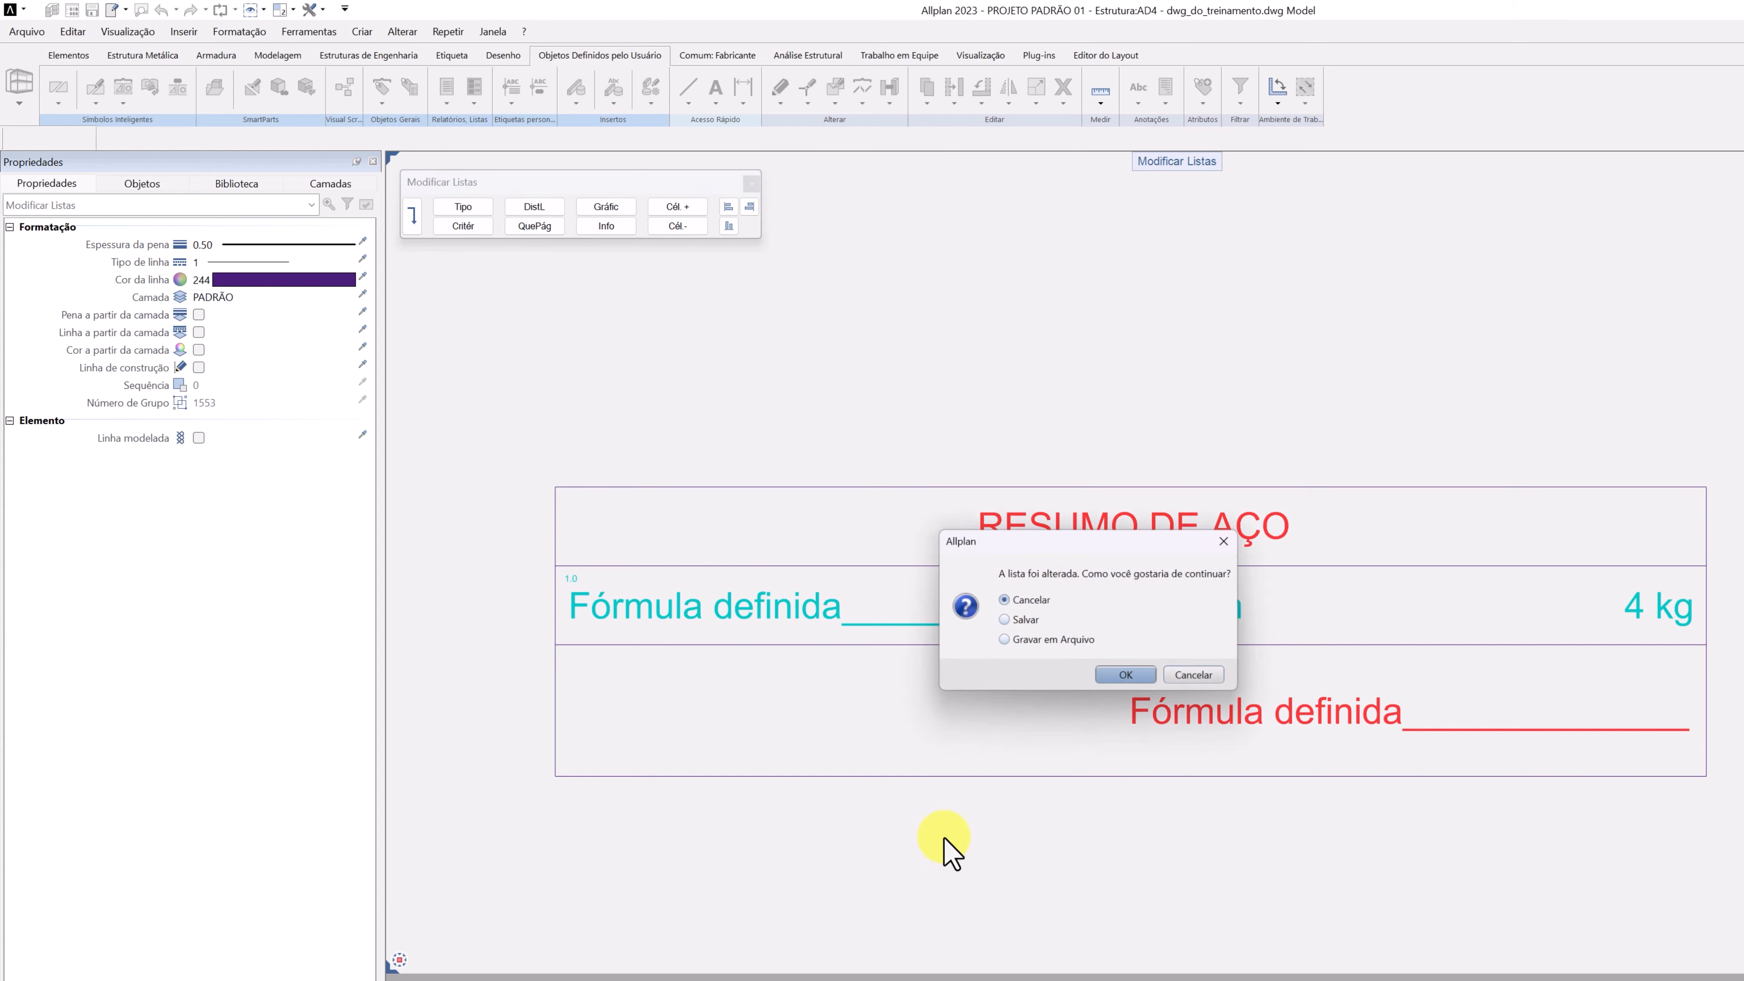
{"action": "left_click", "coordinate": [1023, 622]}
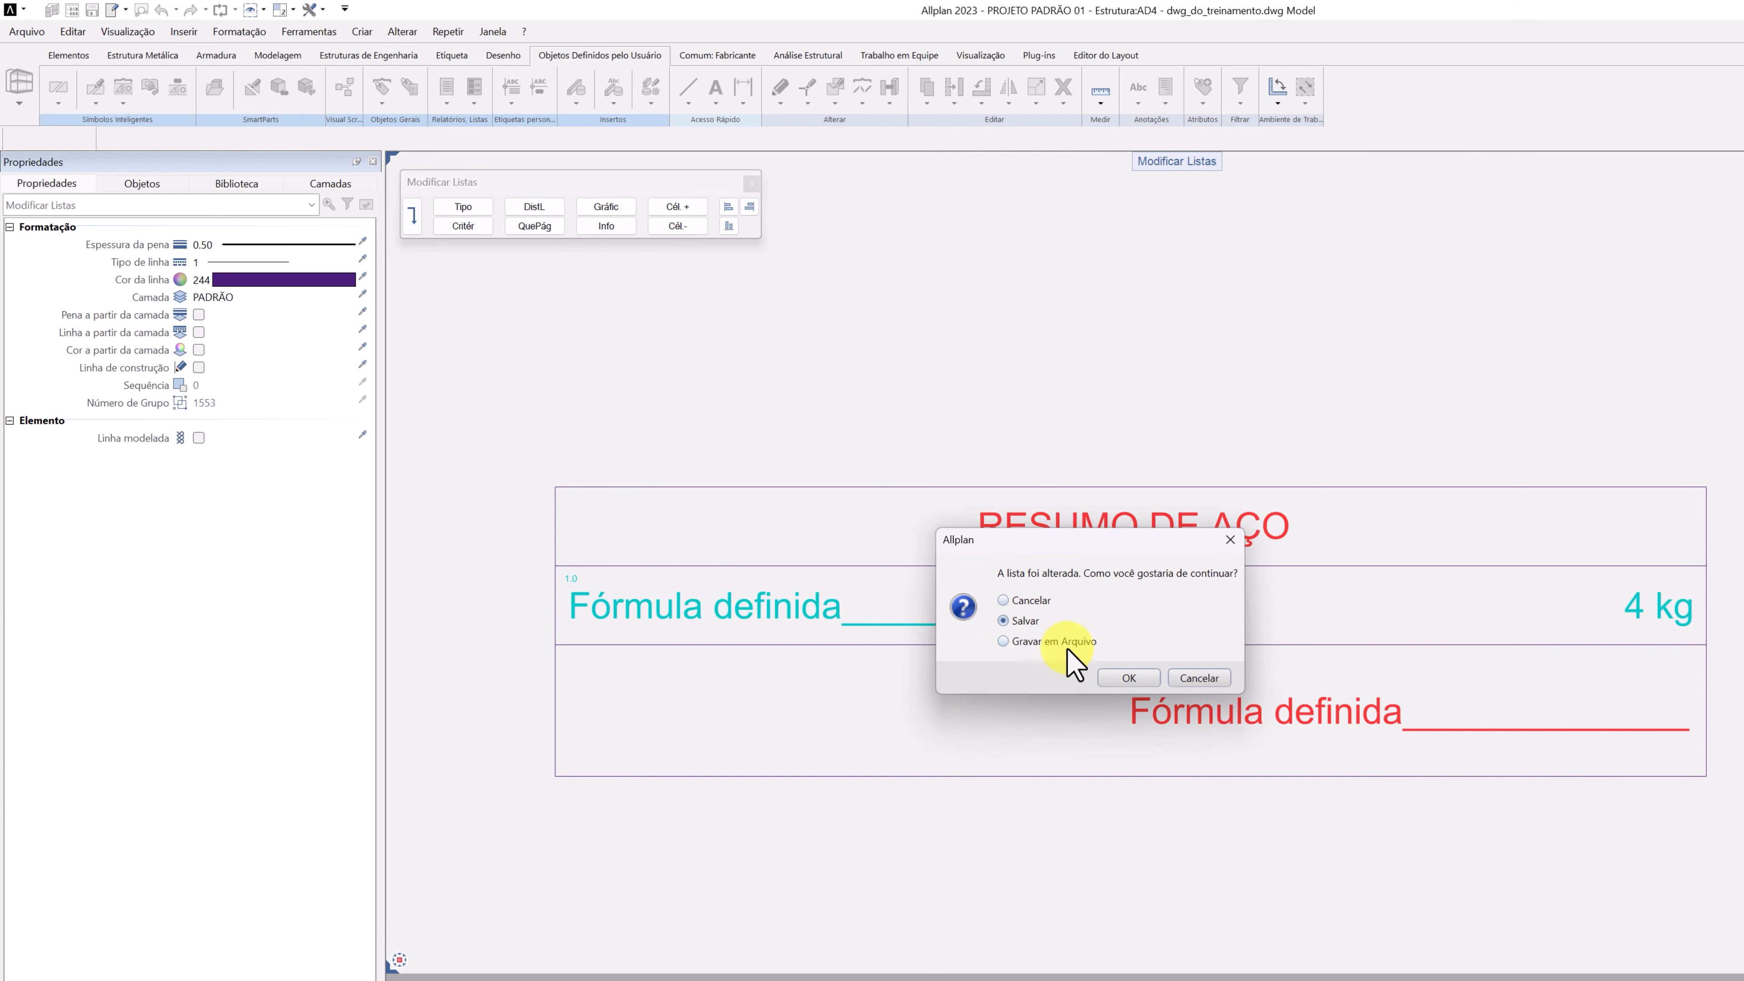
{"action": "left_click", "coordinate": [1126, 679]}
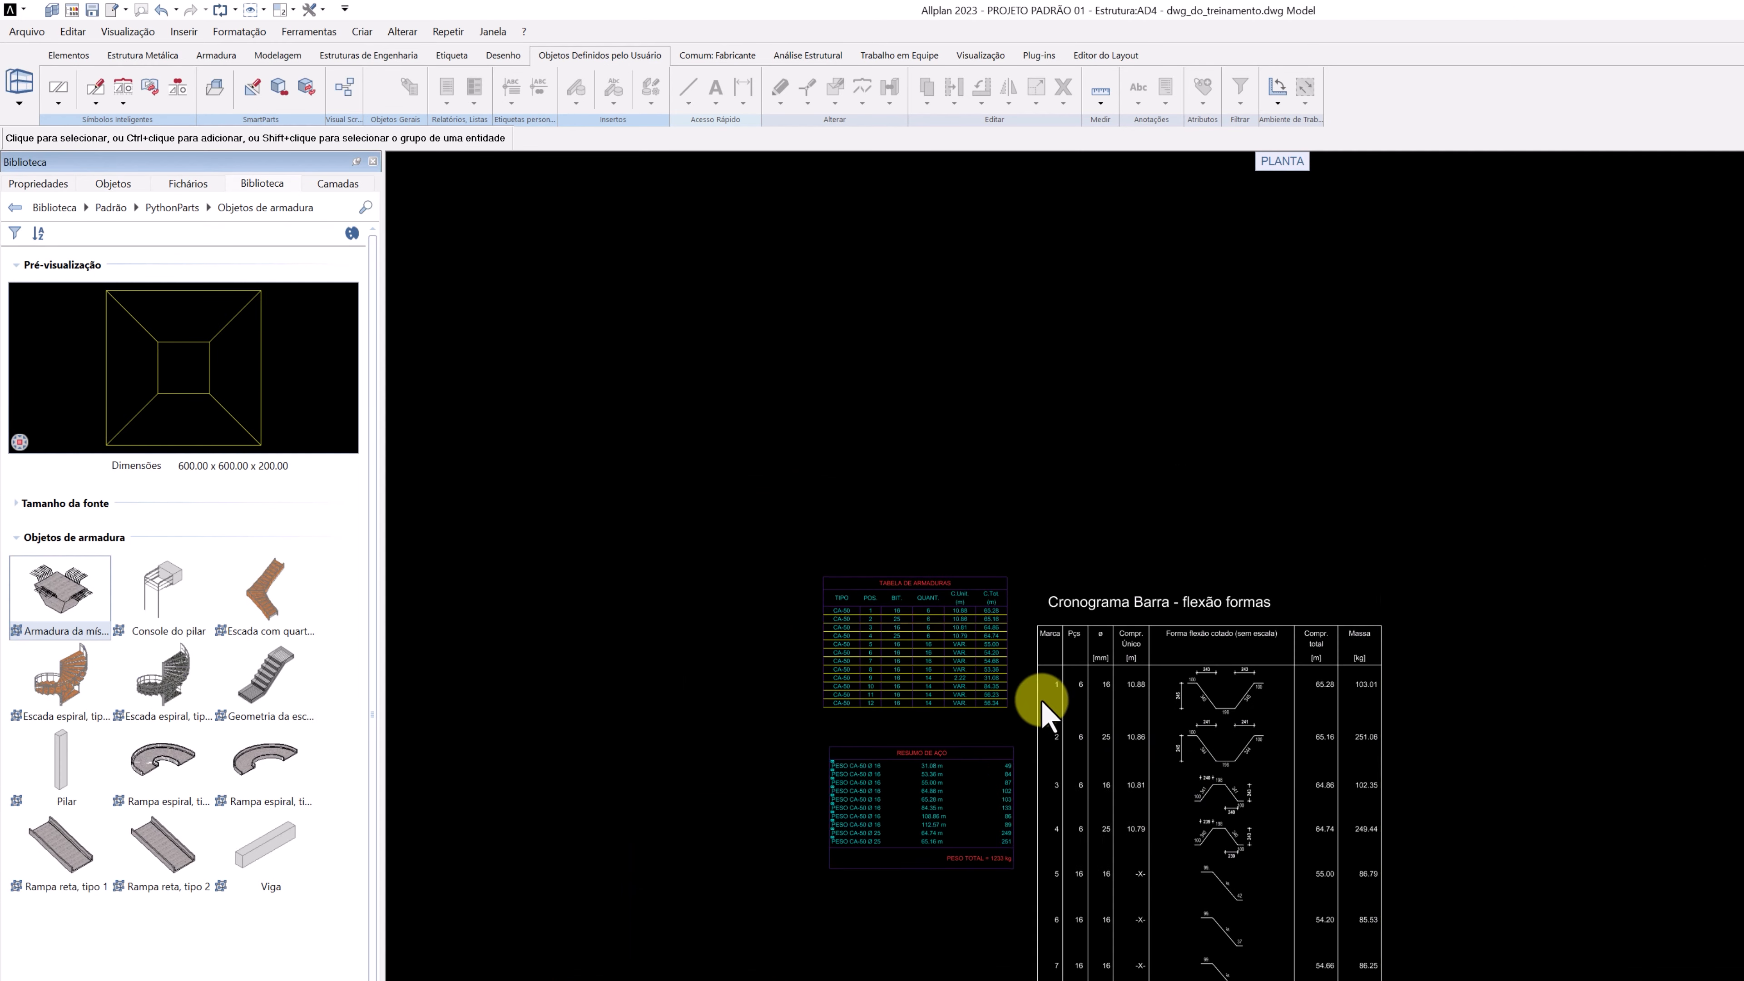
Replace the old steel summary in the drawing with list 12 RESUMO DE AÇO (TREINAMENTO), placed just below the reinforcement table.
{"action": "left_click", "coordinate": [985, 782]}
{"action": "key", "text": "Delete"}
{"action": "key", "text": "Return"}
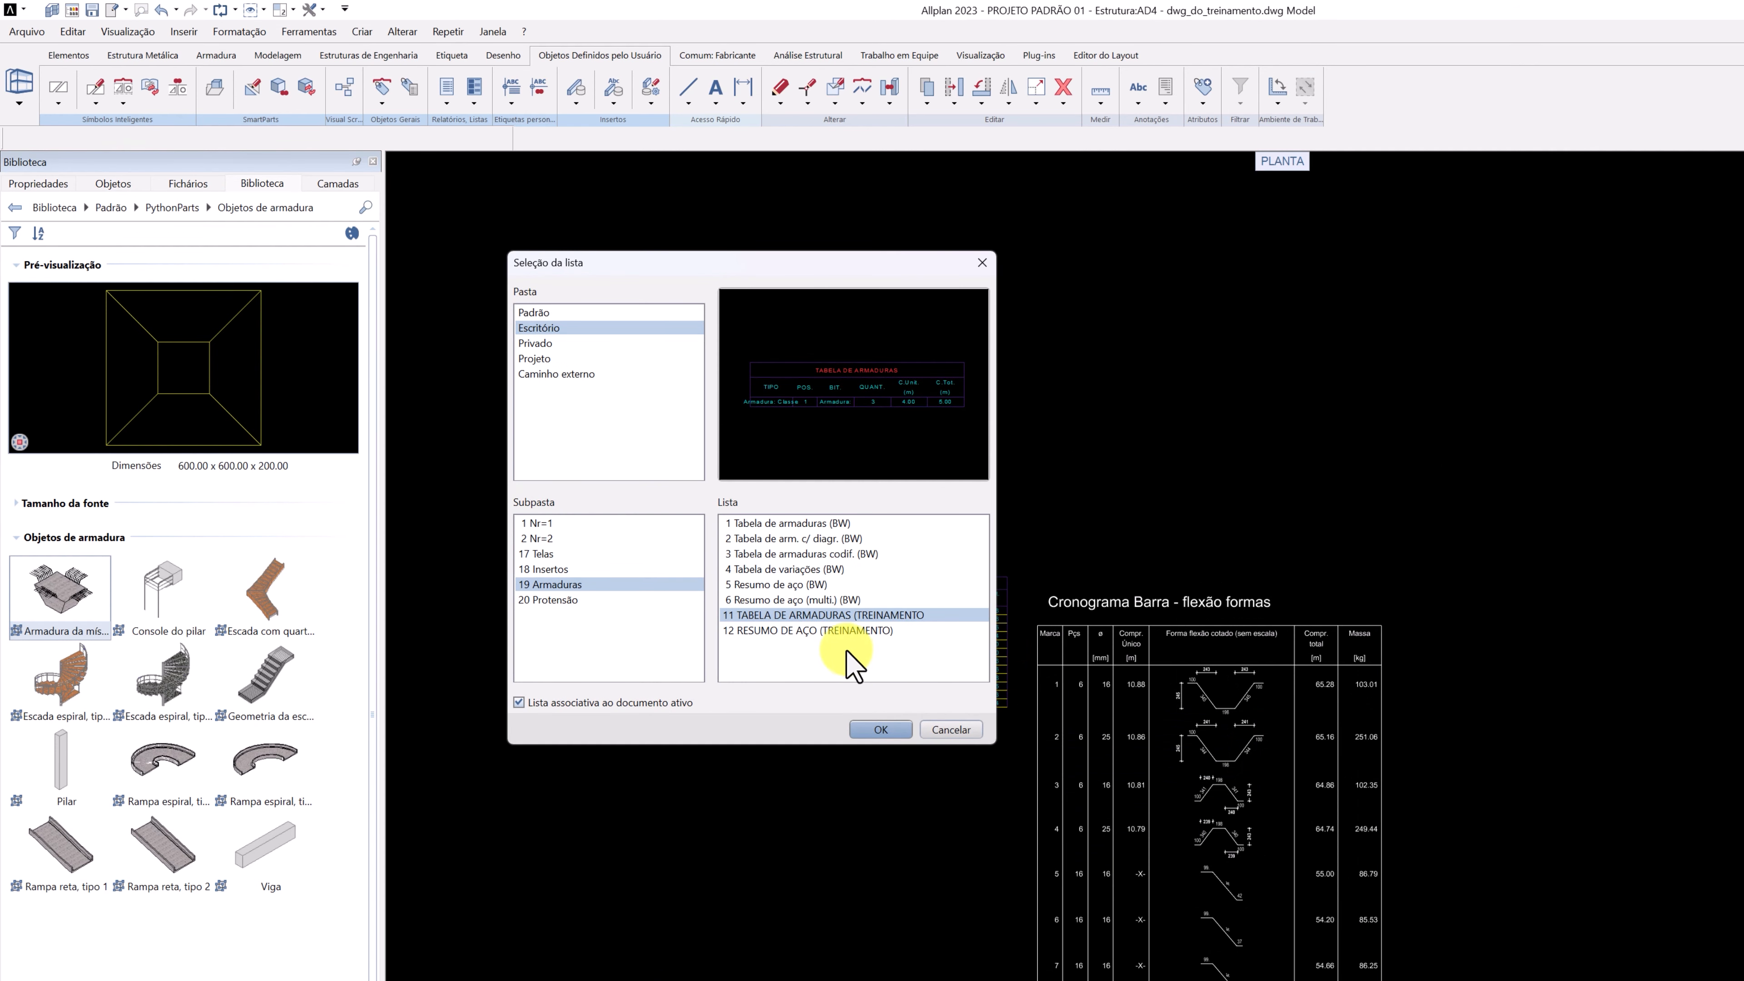
{"action": "left_click", "coordinate": [834, 629]}
{"action": "left_click", "coordinate": [881, 729]}
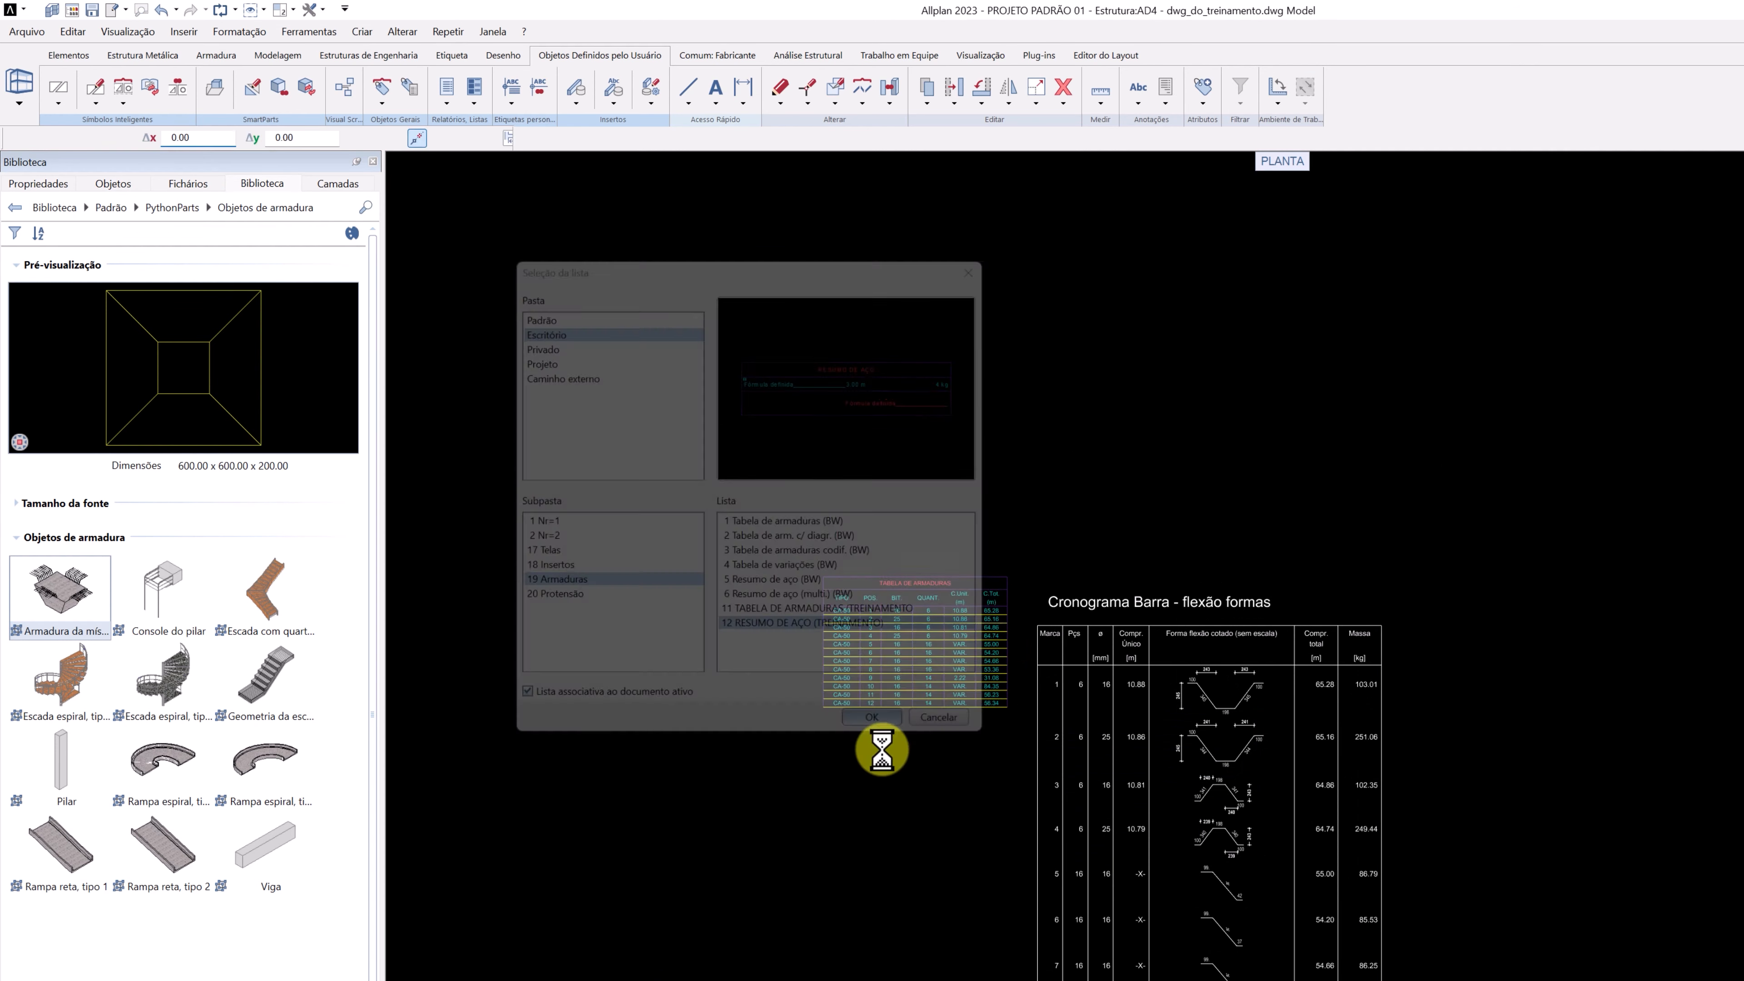
{"action": "left_click", "coordinate": [825, 783]}
{"action": "scroll", "coordinate": [883, 800], "scroll_direction": "up", "scroll_amount": 2}
{"action": "scroll", "coordinate": [902, 786], "scroll_direction": "up", "scroll_amount": 2}
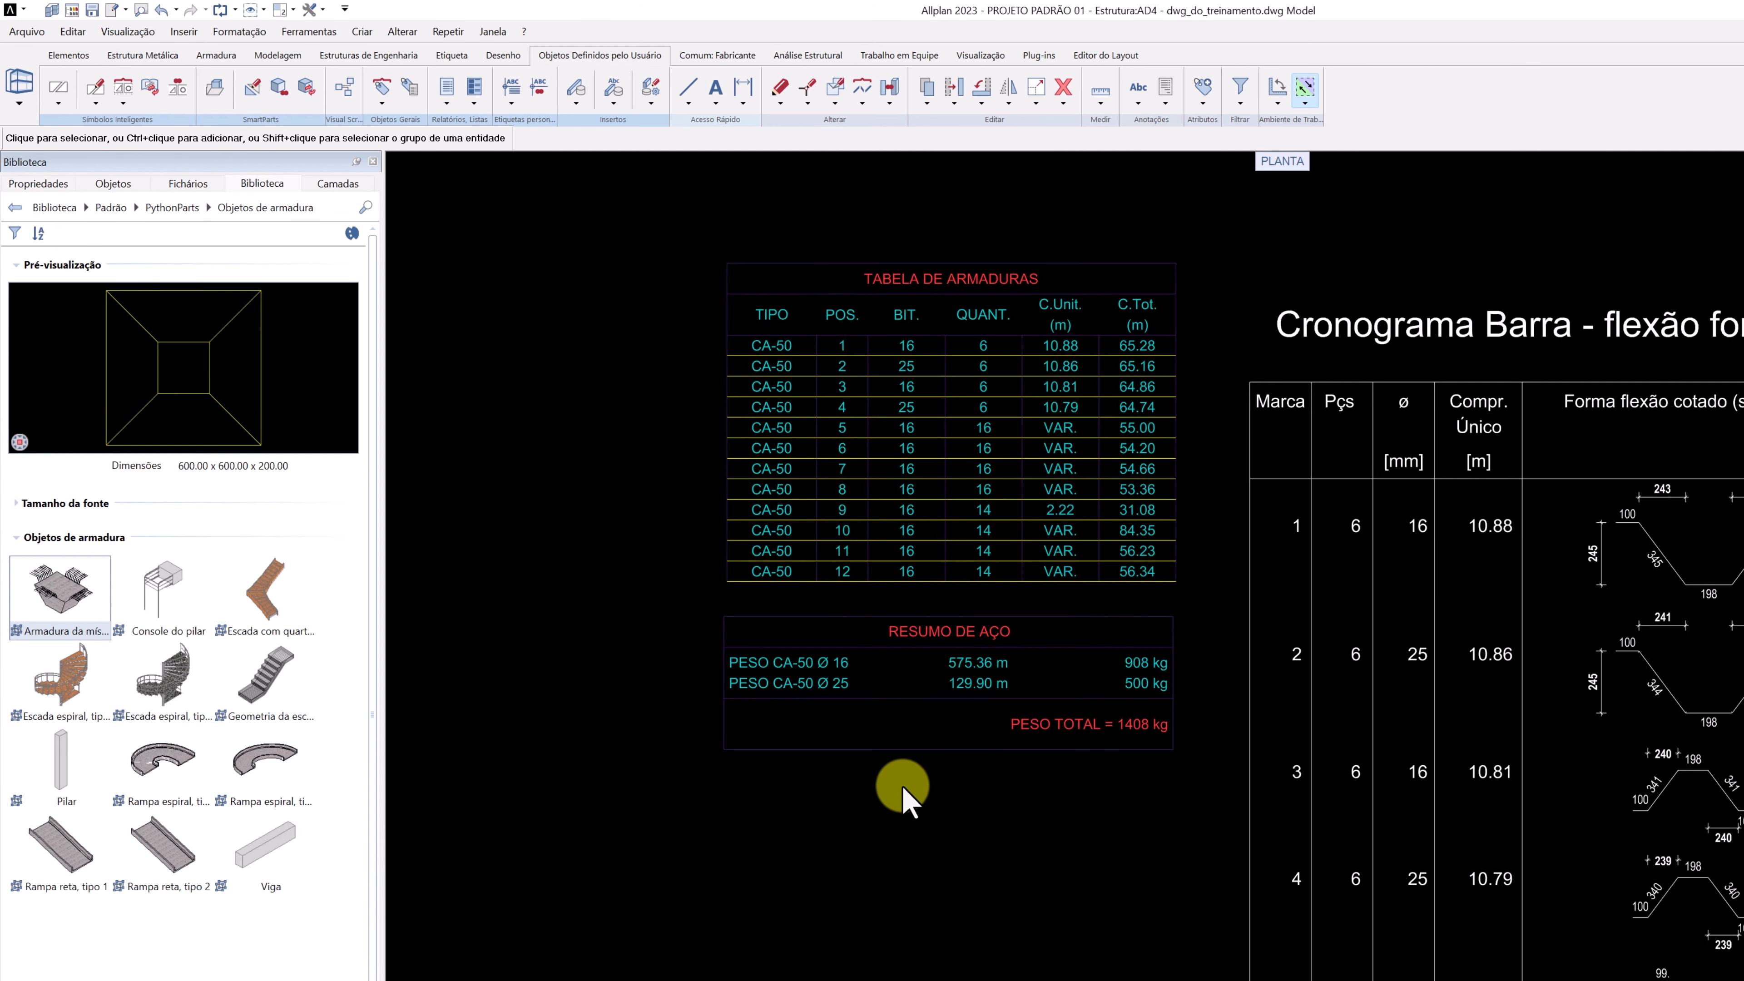